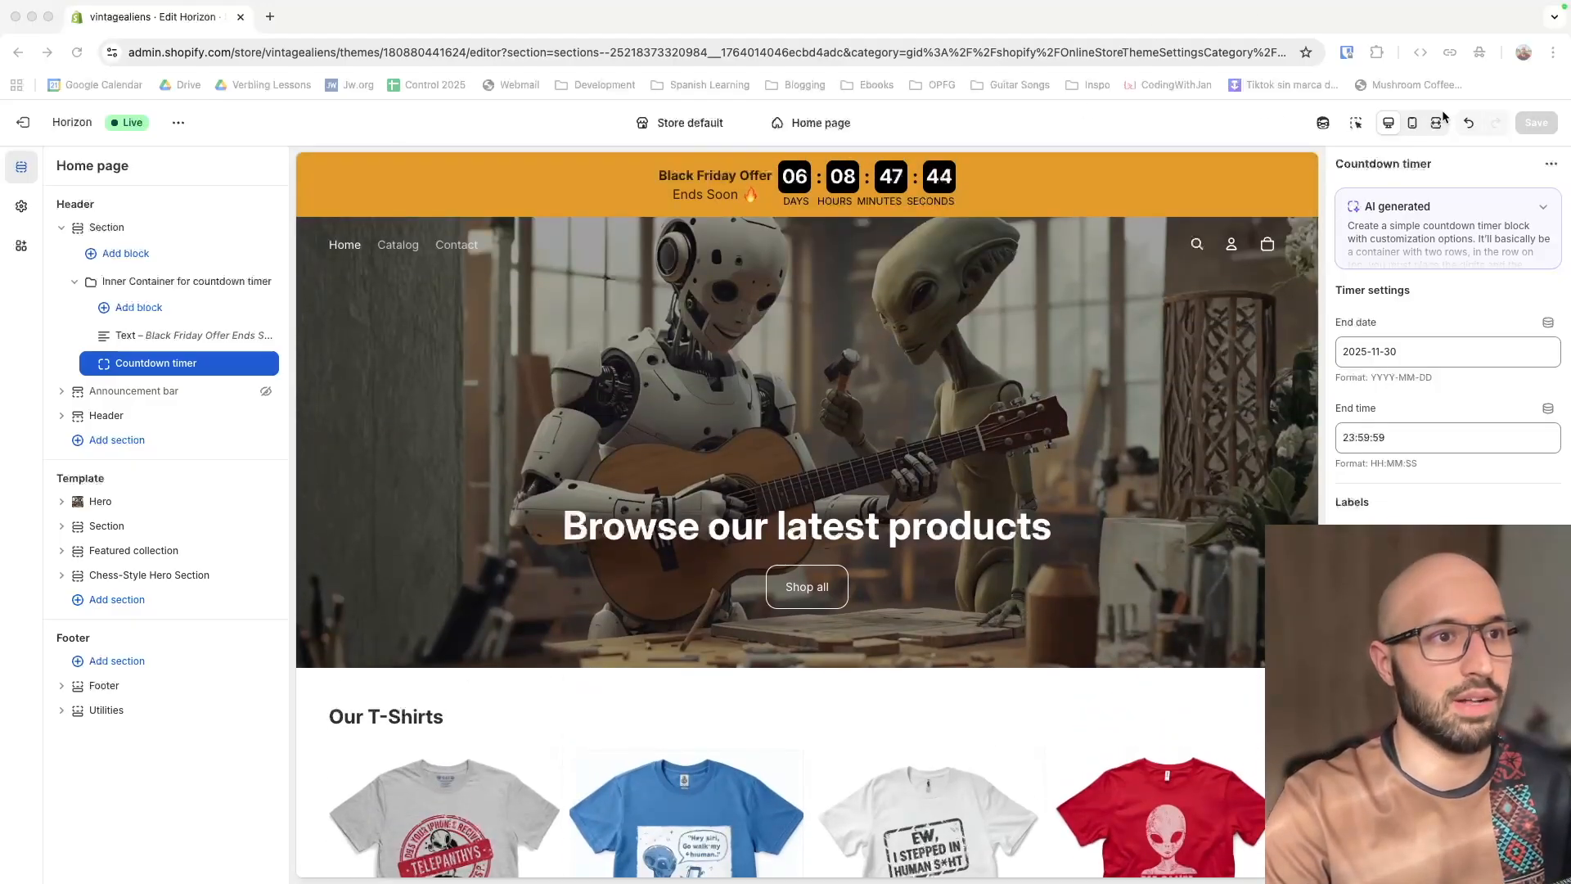
# Preview the home page with the countdown banner at mobile width, and return to the desktop preview
pyautogui.click(1413, 123)
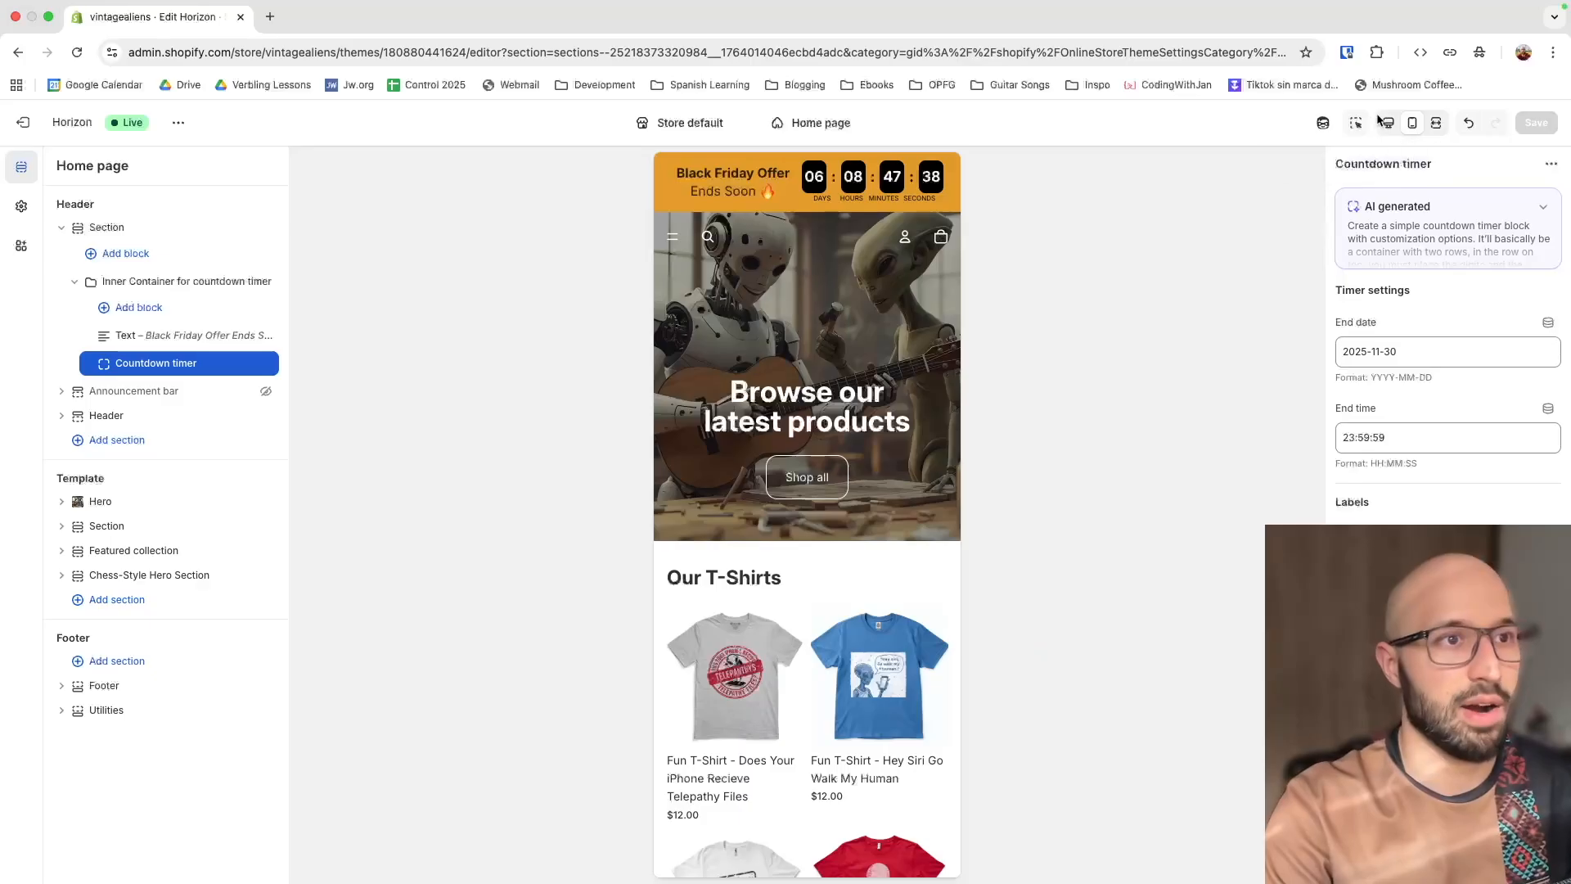
pyautogui.click(1388, 123)
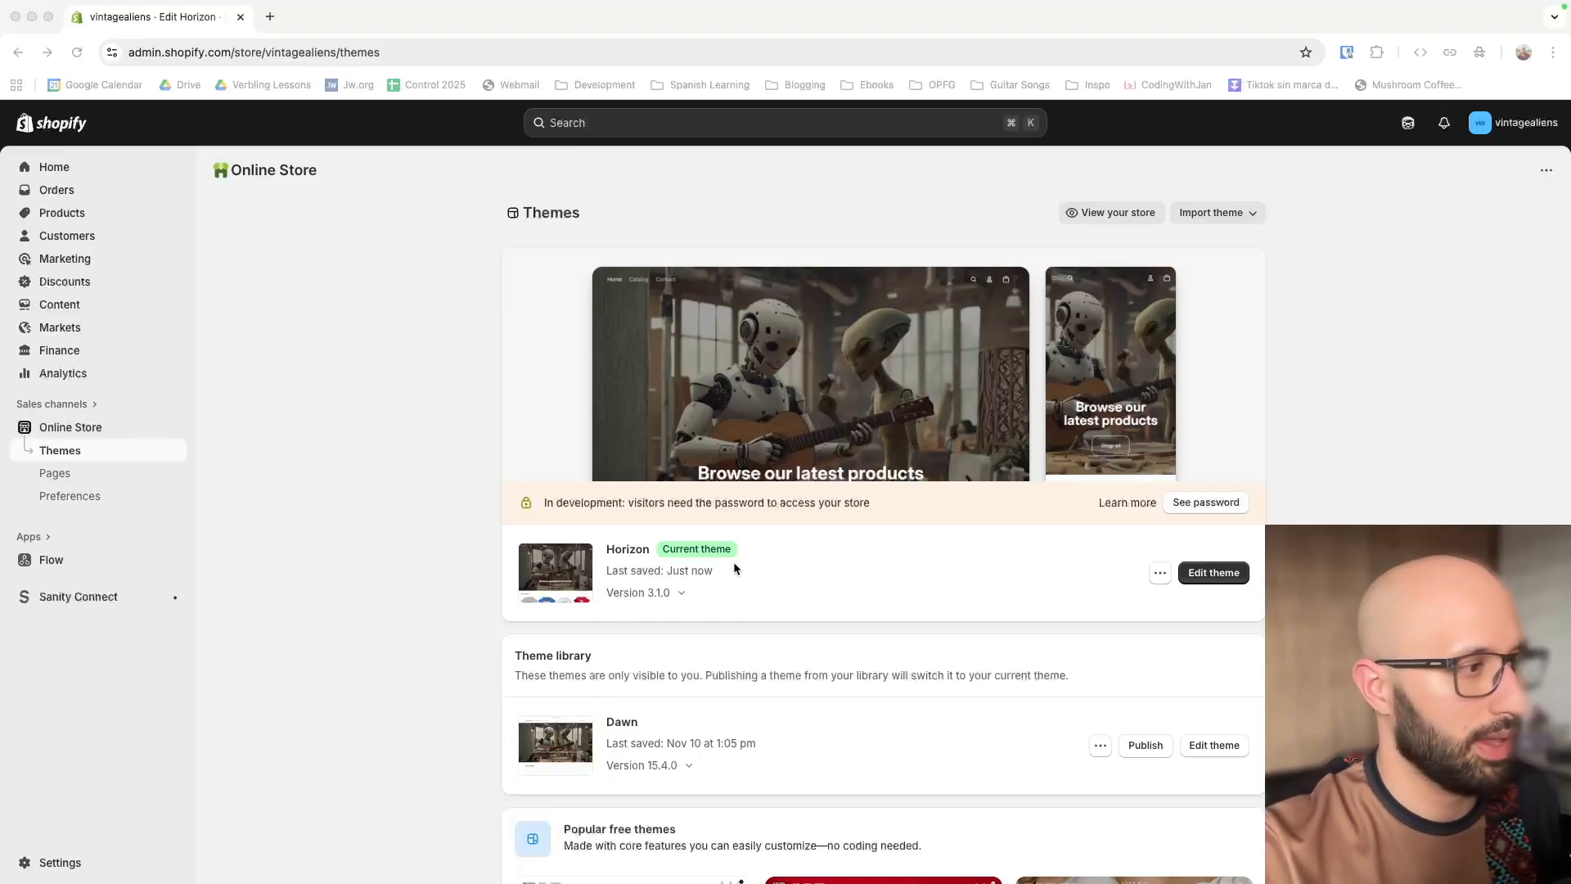
# Open the Horizon theme for editing and generate a new header section from the prompt "Give me a section to add blocks"
pyautogui.click(1211, 575)
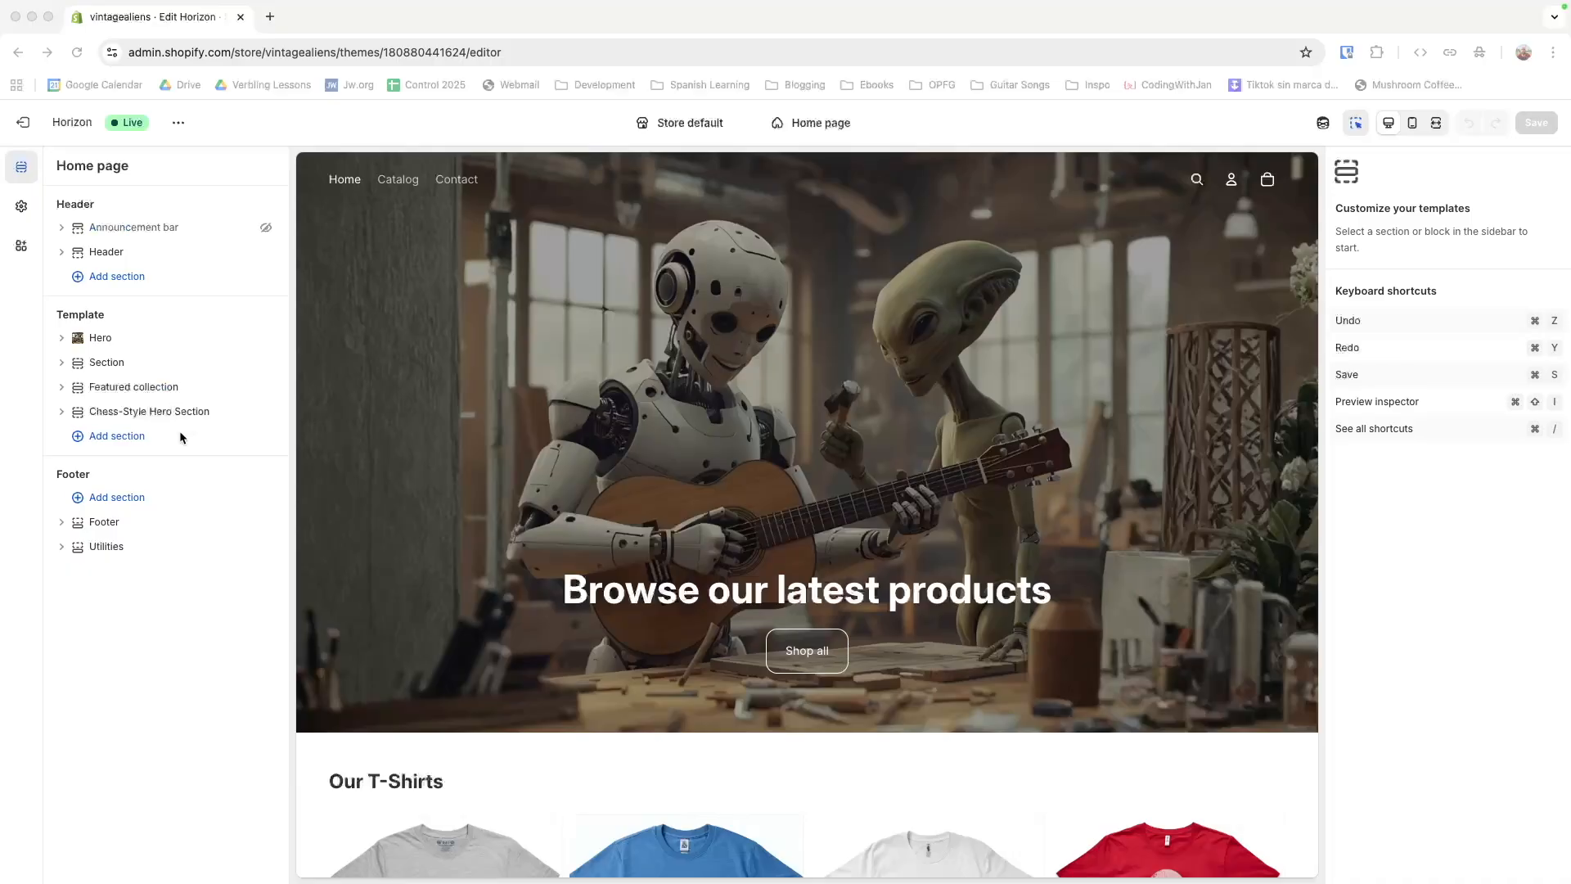
pyautogui.click(264, 701)
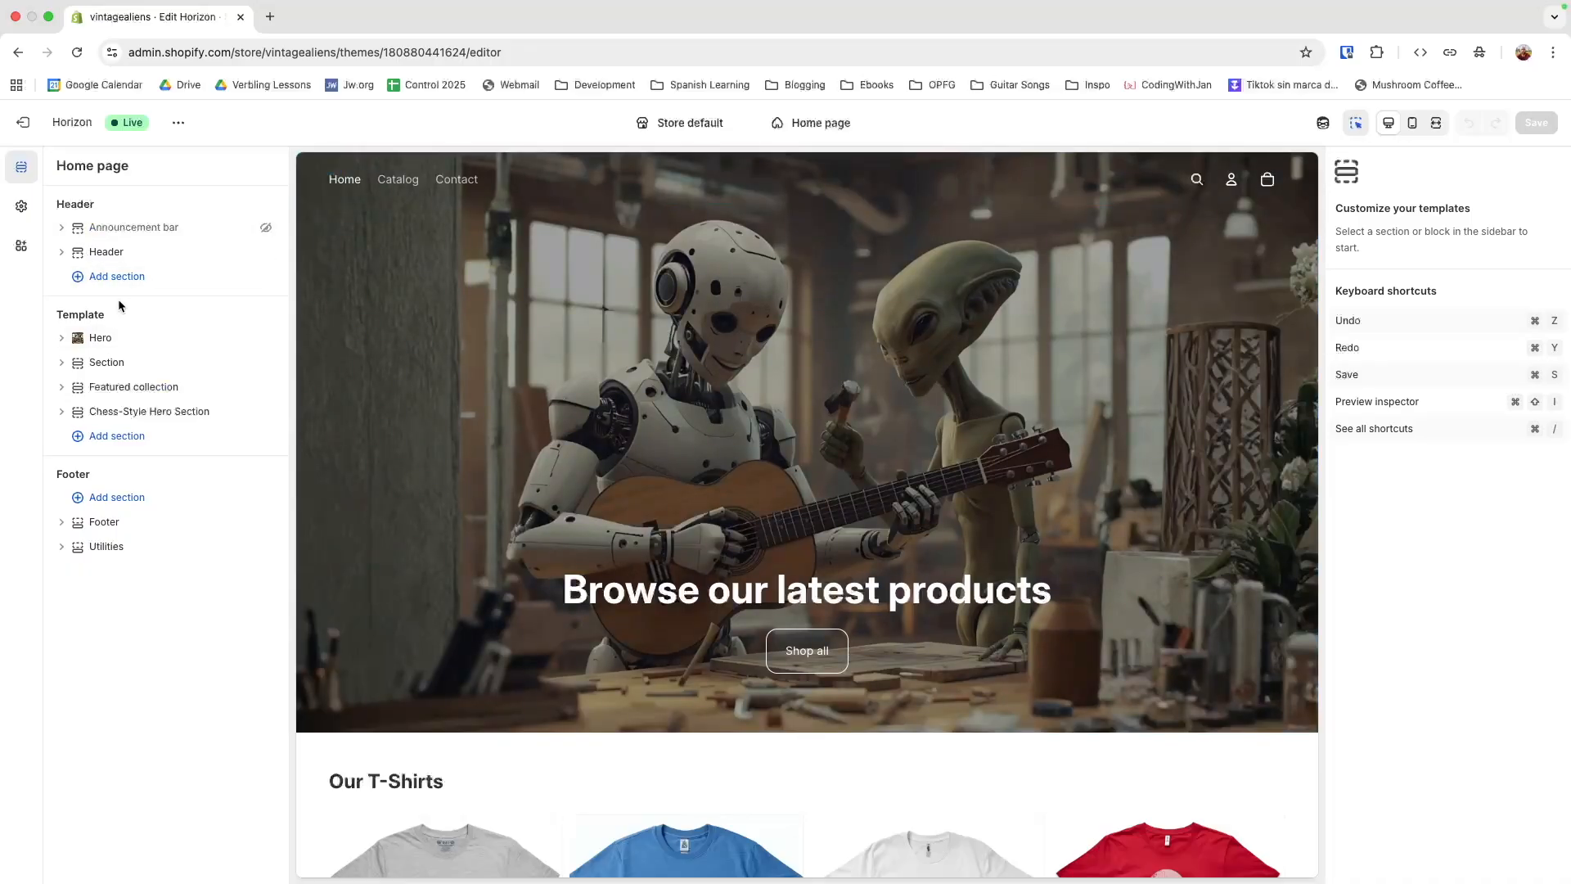
pyautogui.click(115, 277)
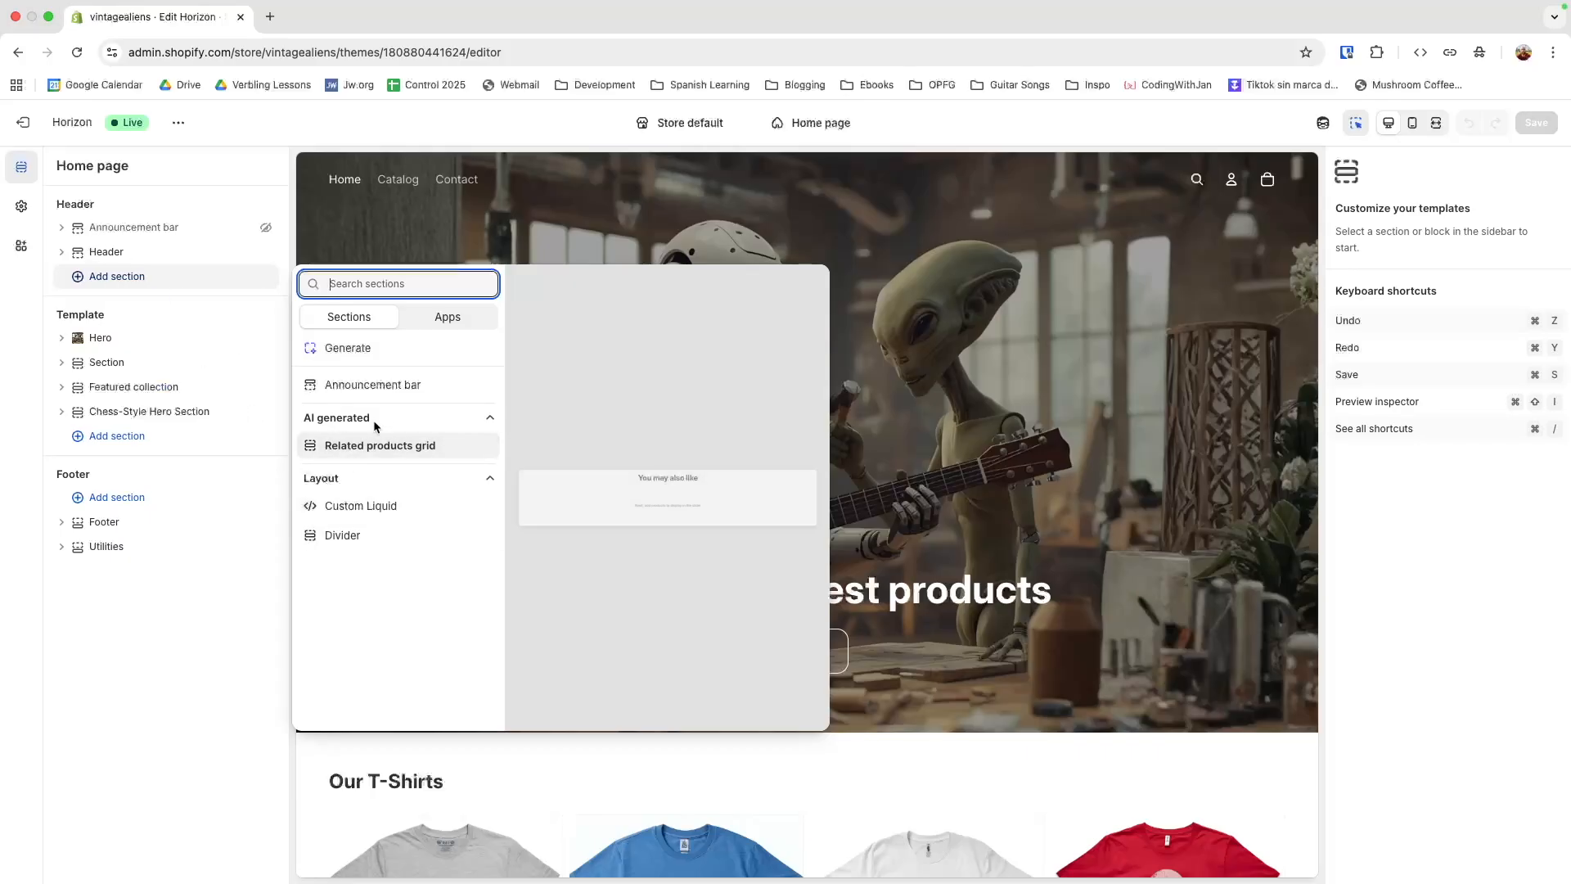
pyautogui.click(360, 350)
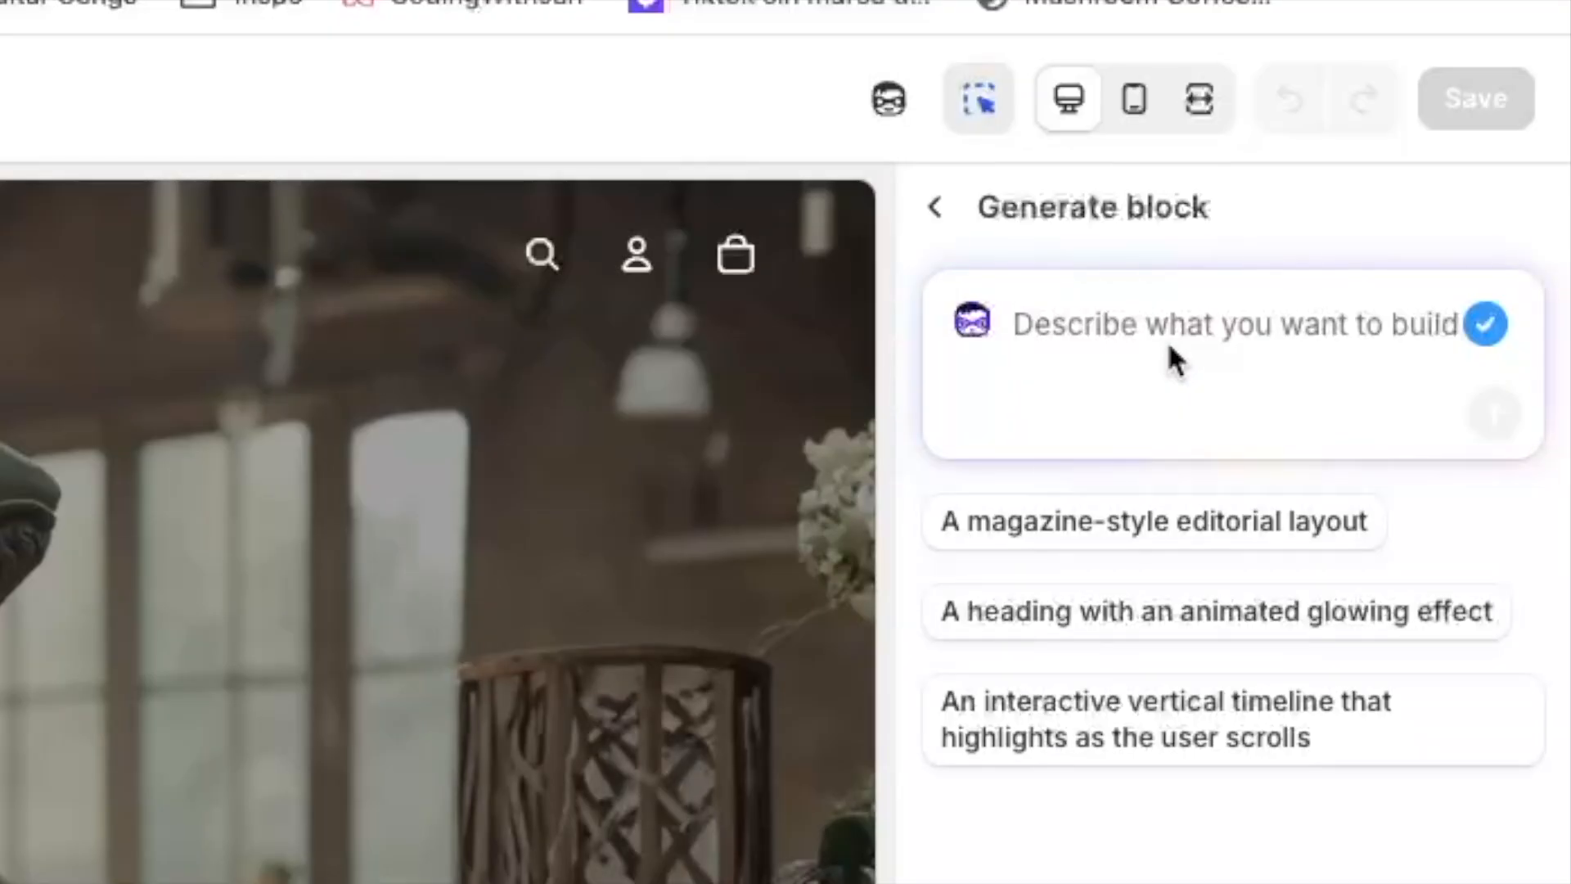
pyautogui.write('Give me a section to ')
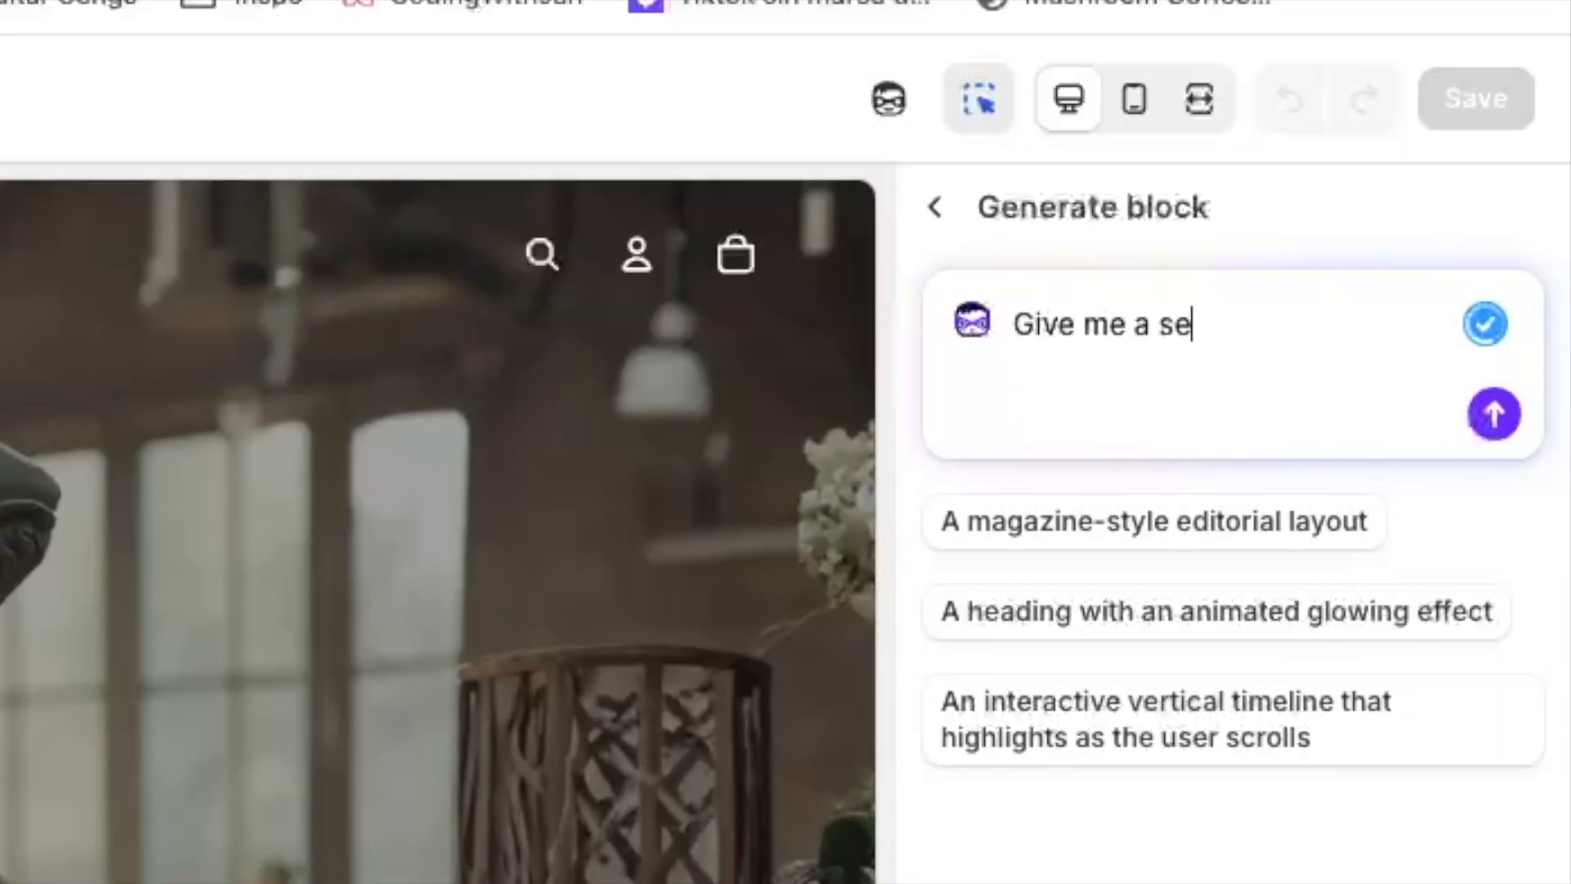
pyautogui.write('add blocks')
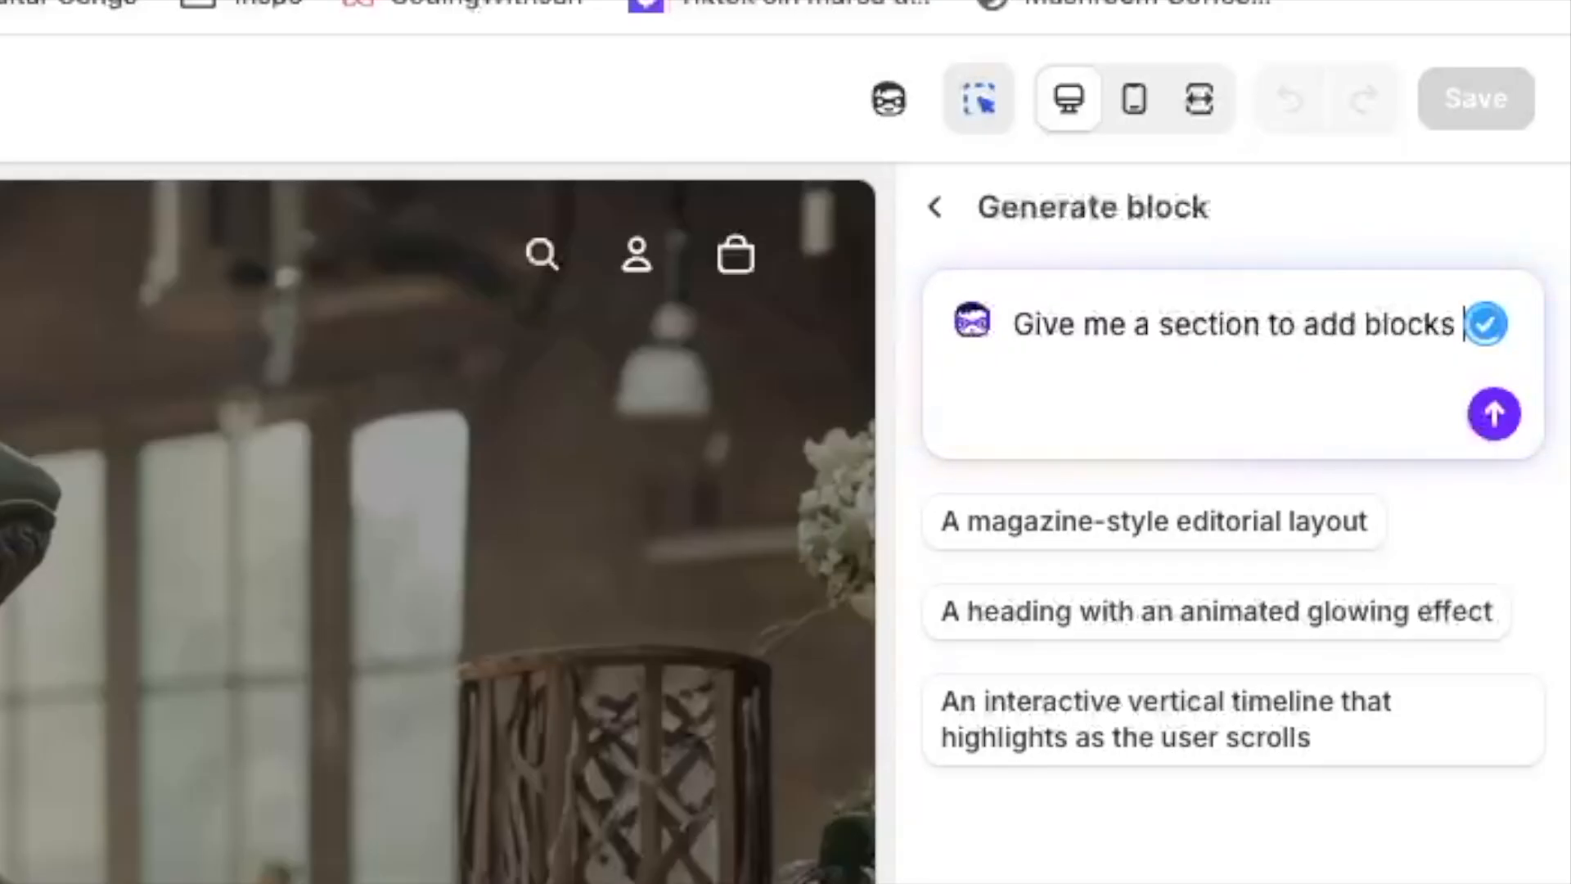
pyautogui.press('Return')
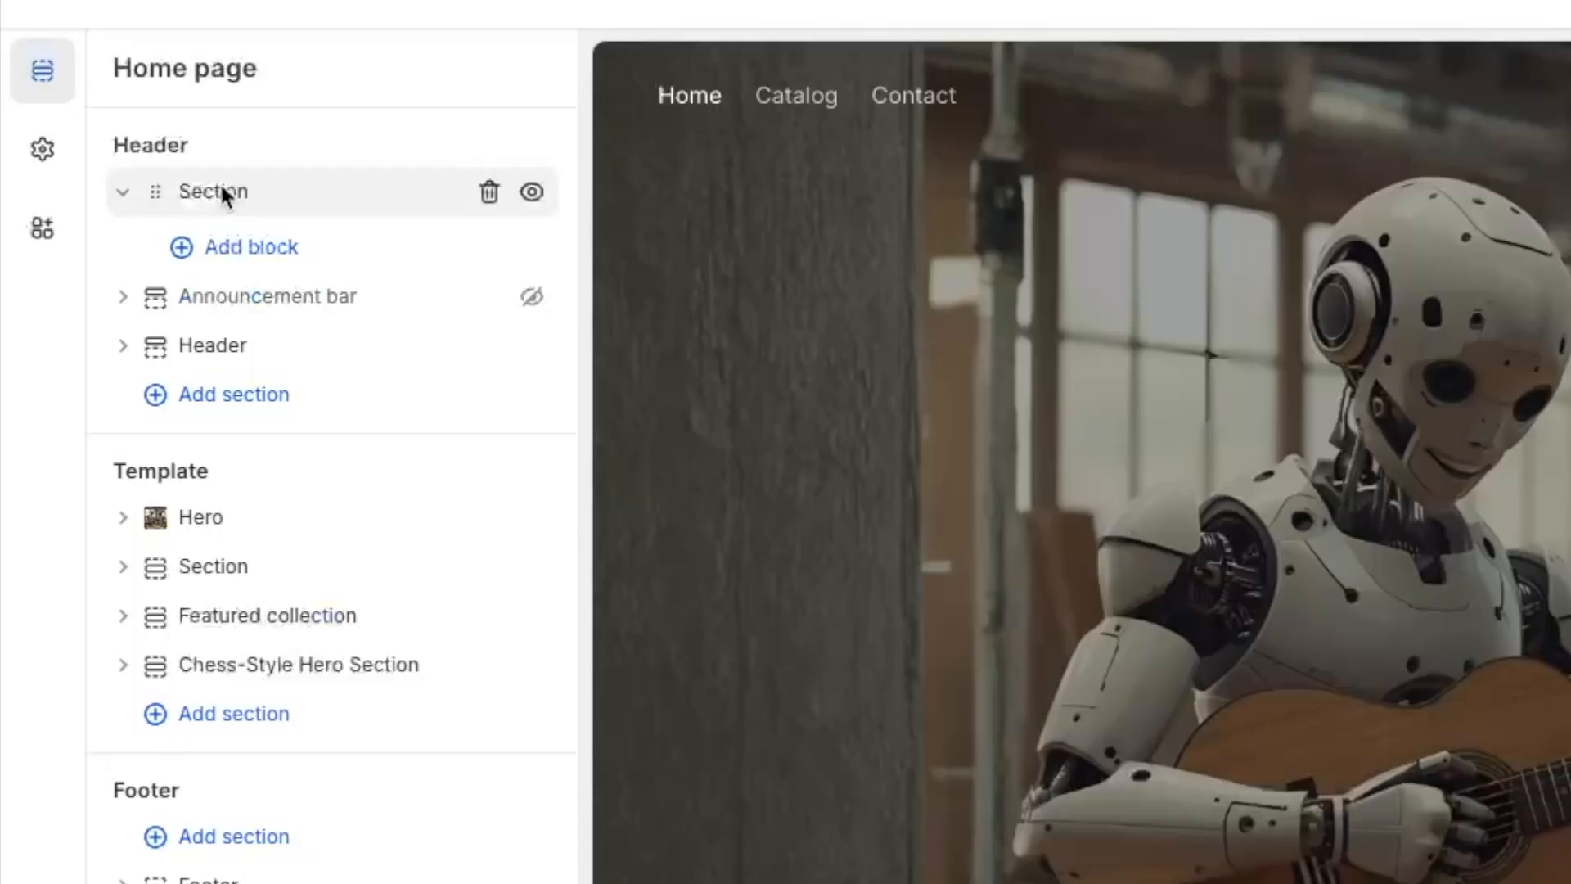
# Add a Group block inside the new header section
pyautogui.click(131, 230)
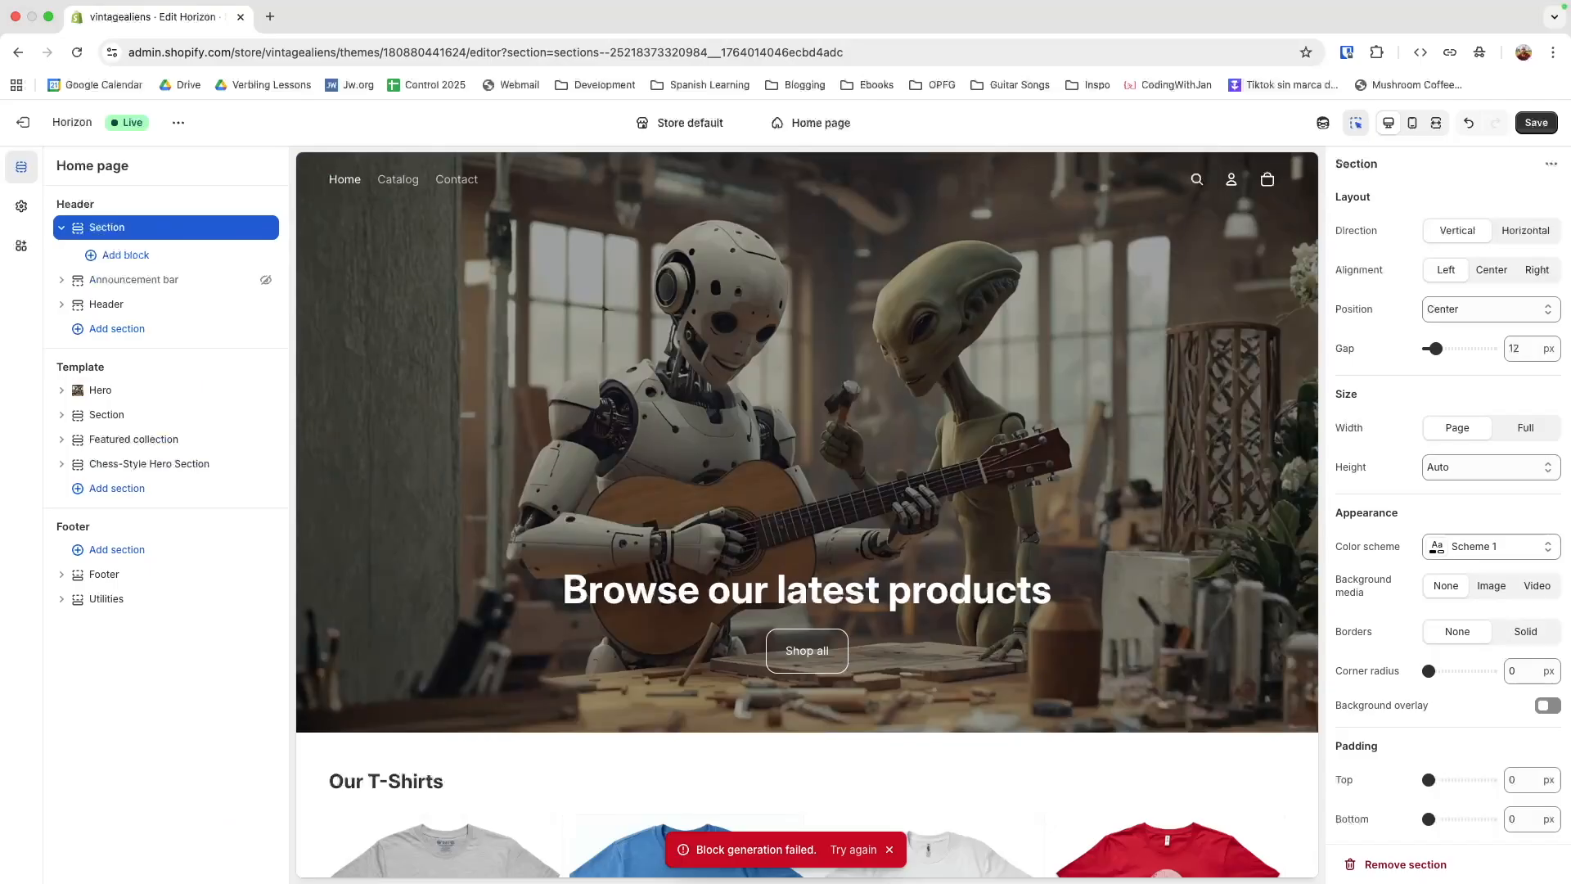
pyautogui.scroll(-1, 1510, 621)
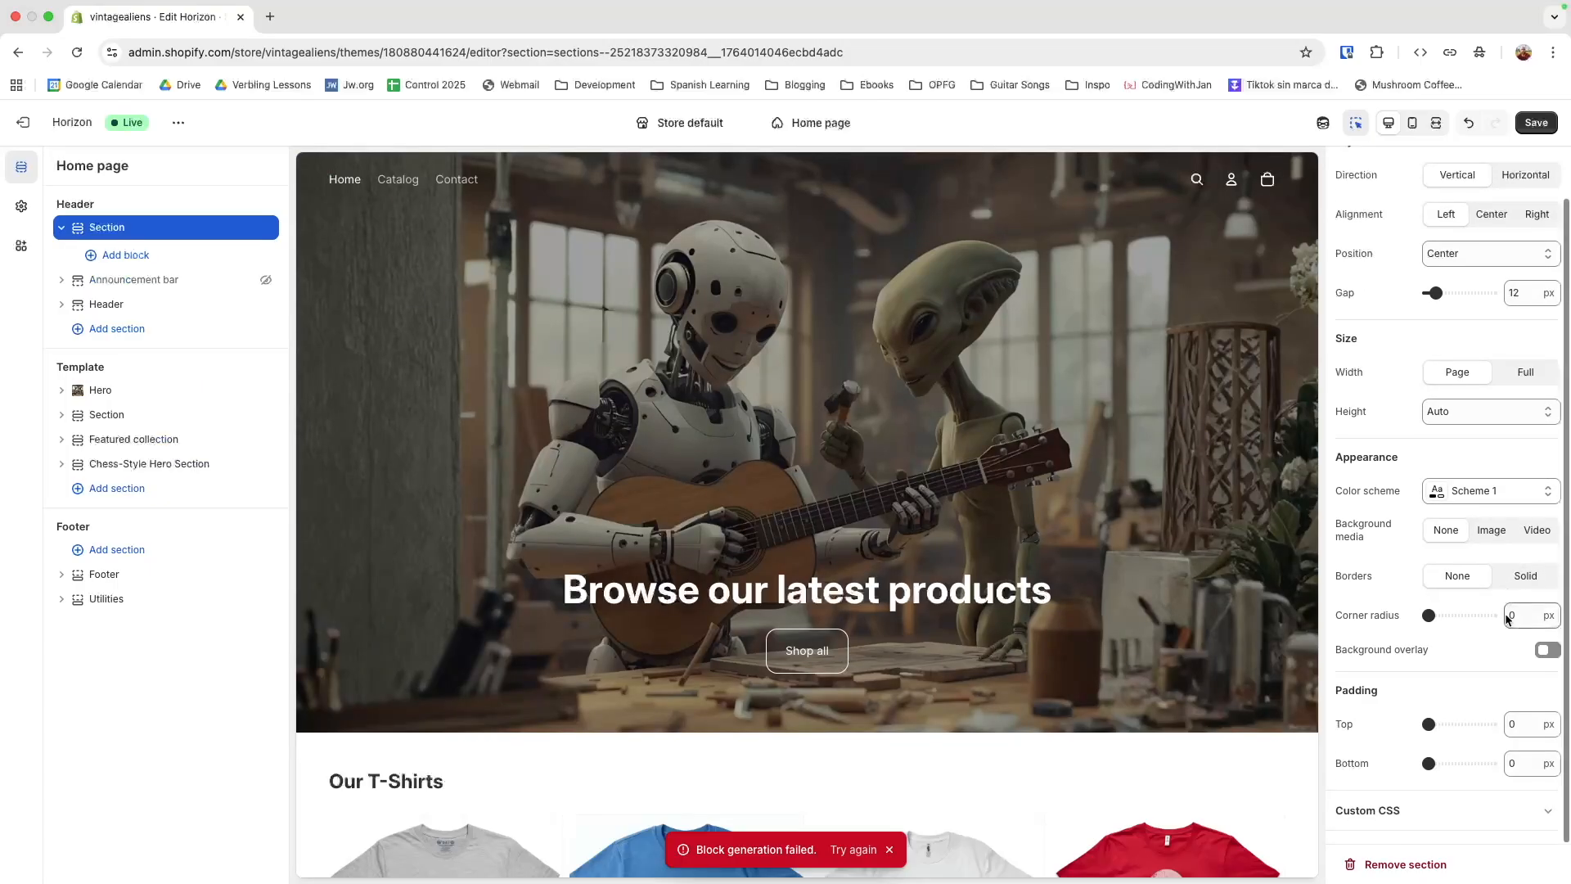
pyautogui.scroll(1, 1505, 620)
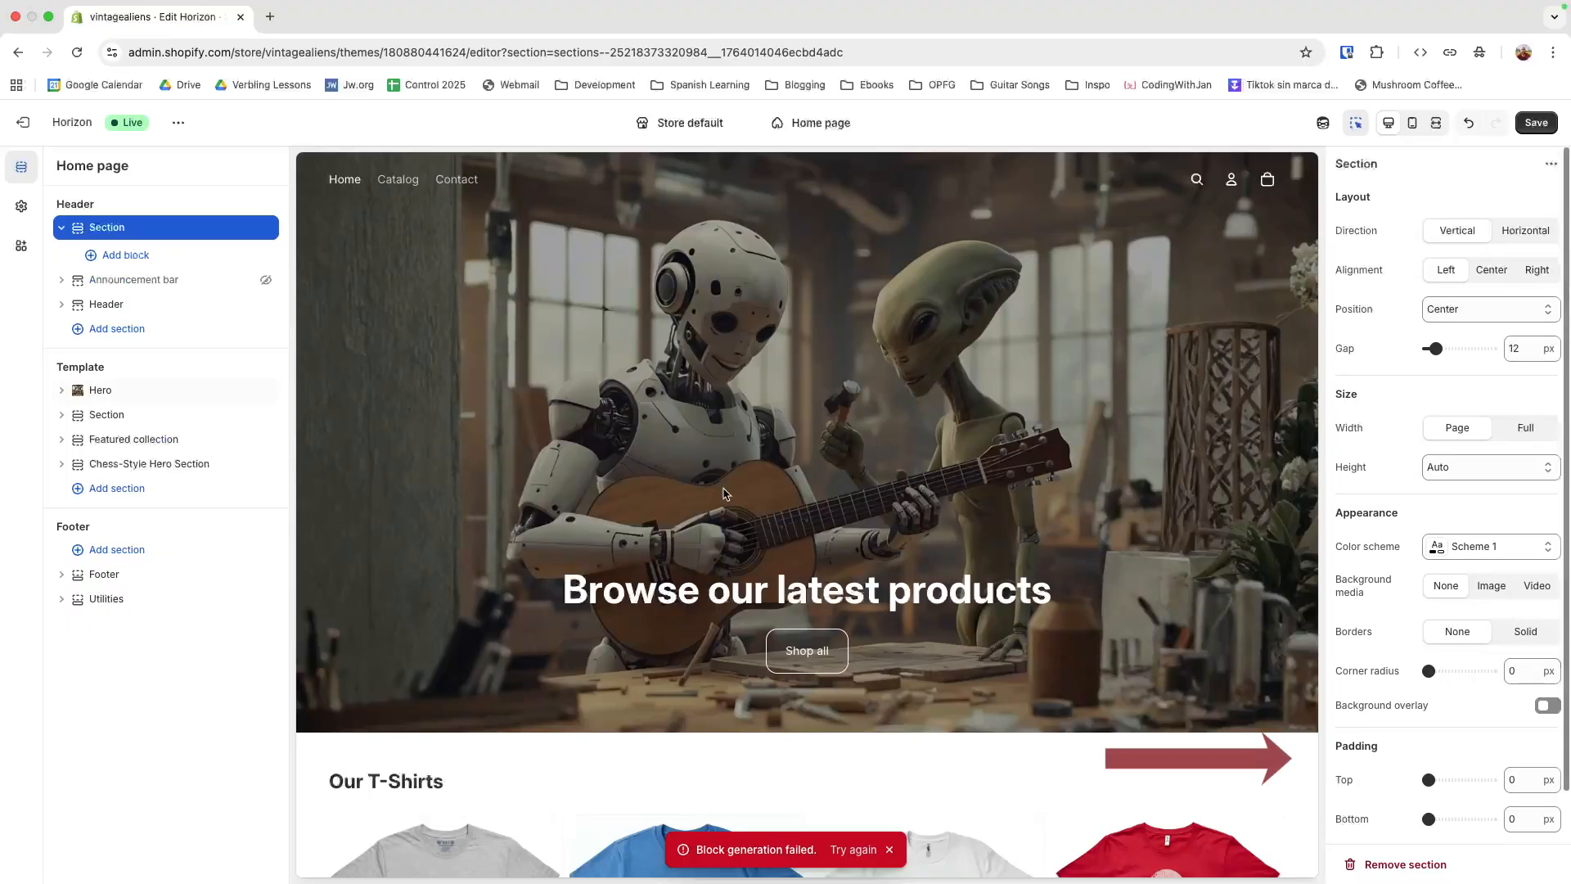
pyautogui.click(114, 256)
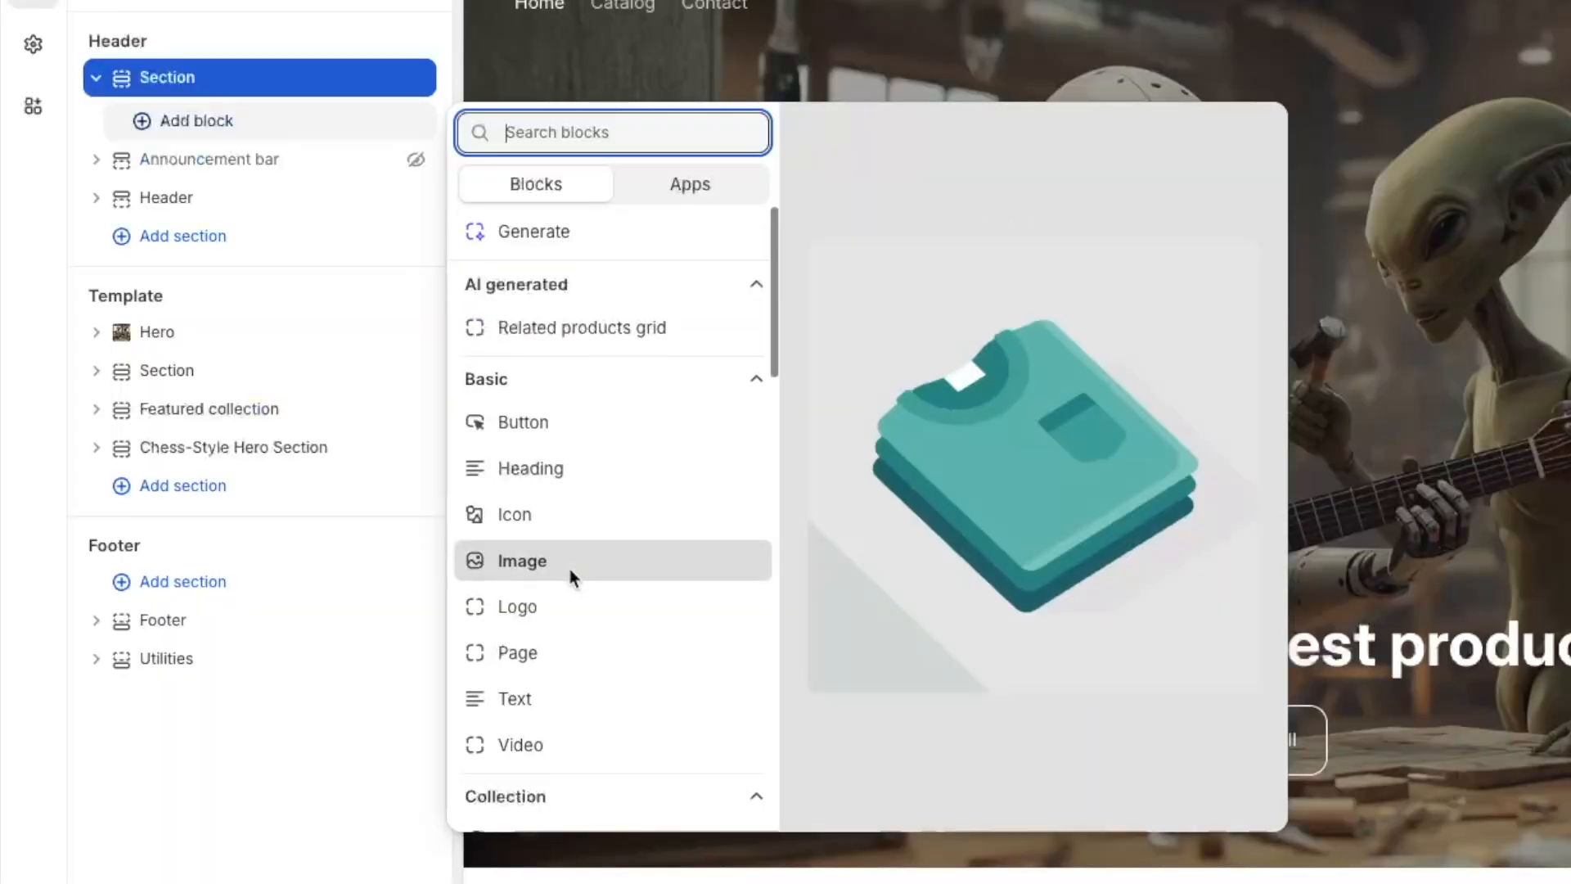
pyautogui.scroll(-3, 364, 543)
pyautogui.scroll(-9, 568, 577)
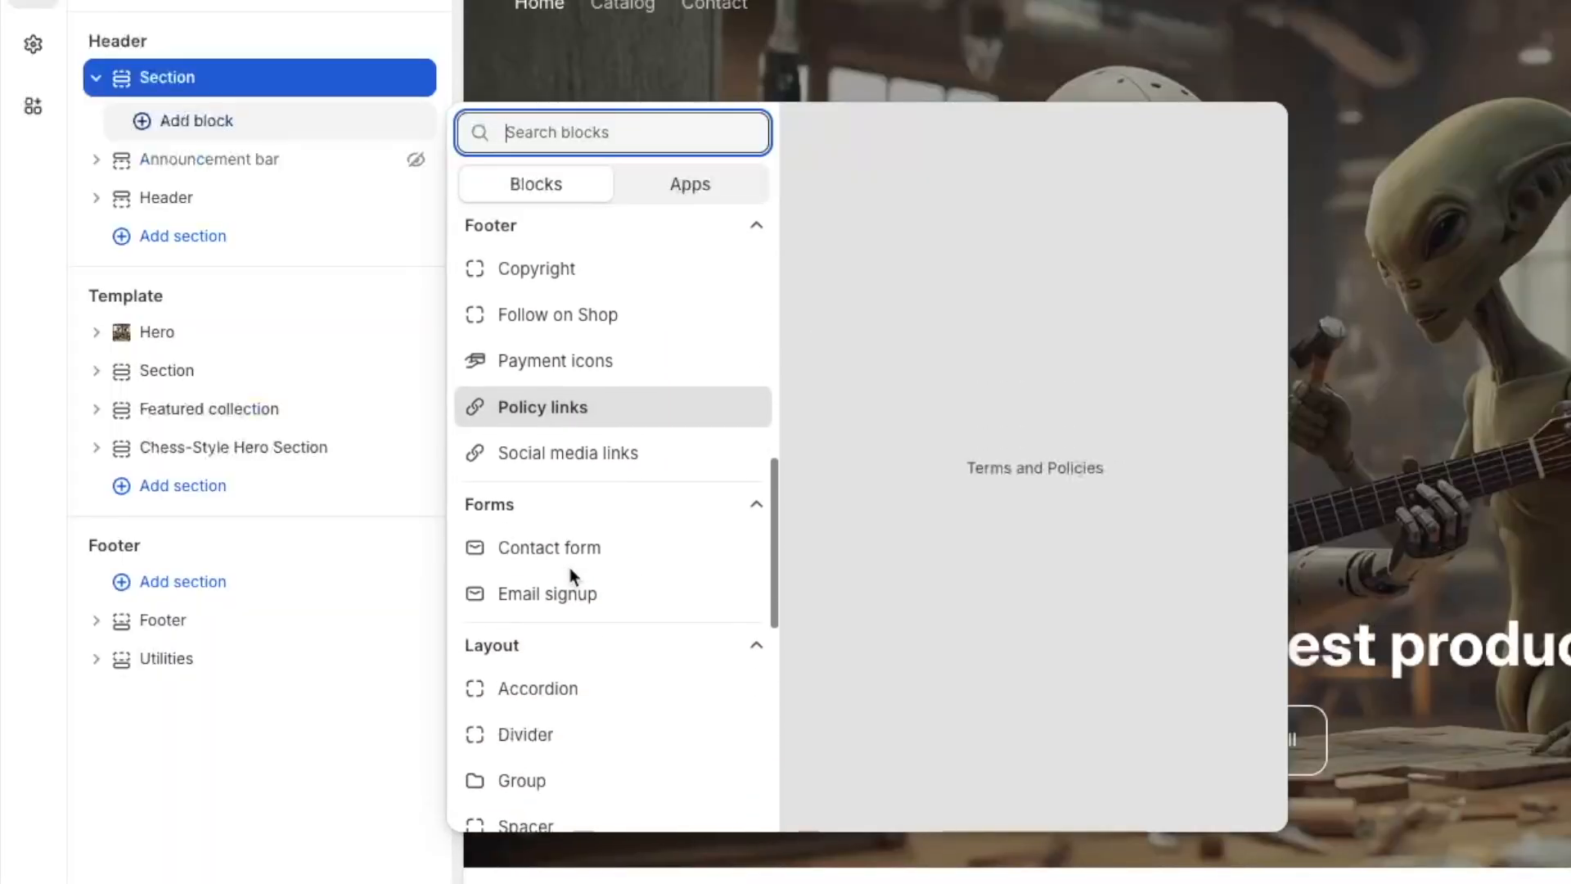
pyautogui.click(561, 609)
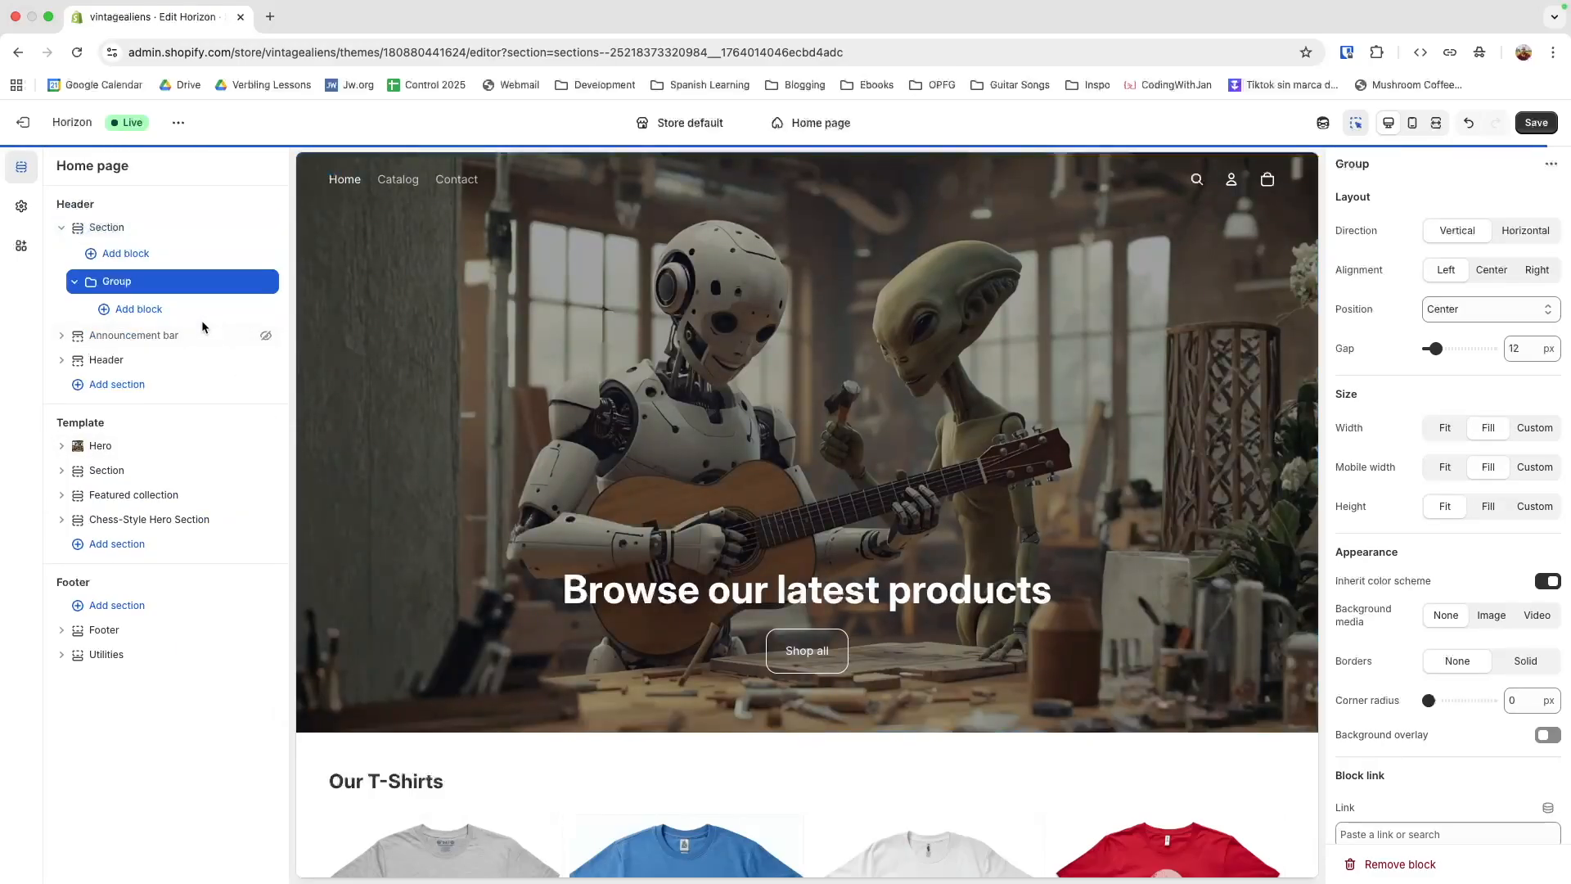
# Rename the group in the header section as "Inner Container for countdown timer"
pyautogui.rightClick(119, 284)
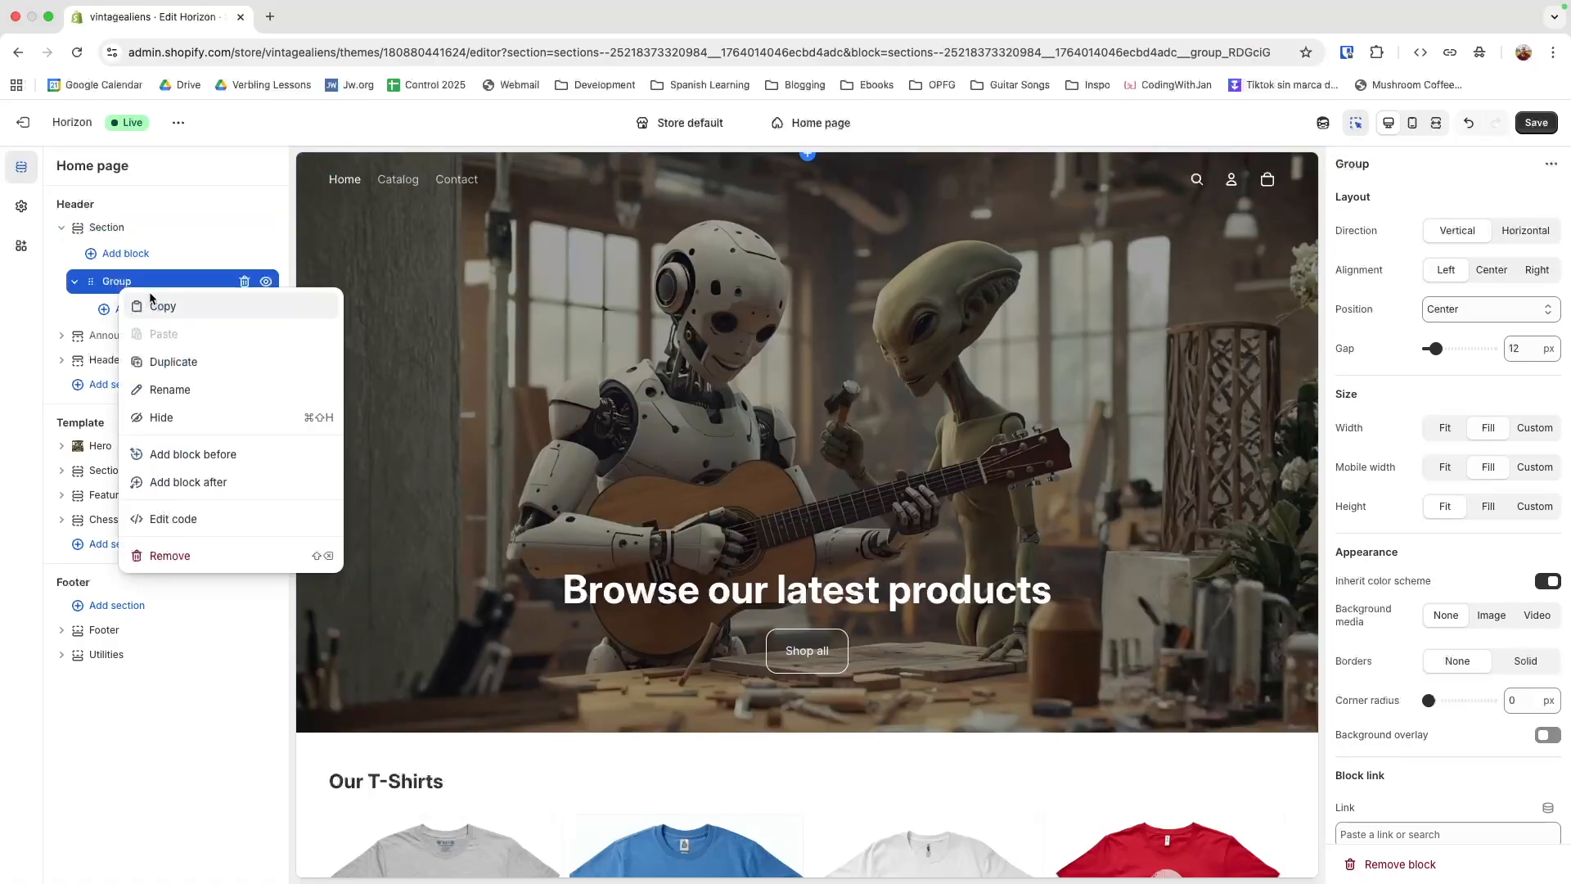
pyautogui.click(170, 390)
pyautogui.write('Inner Container for co')
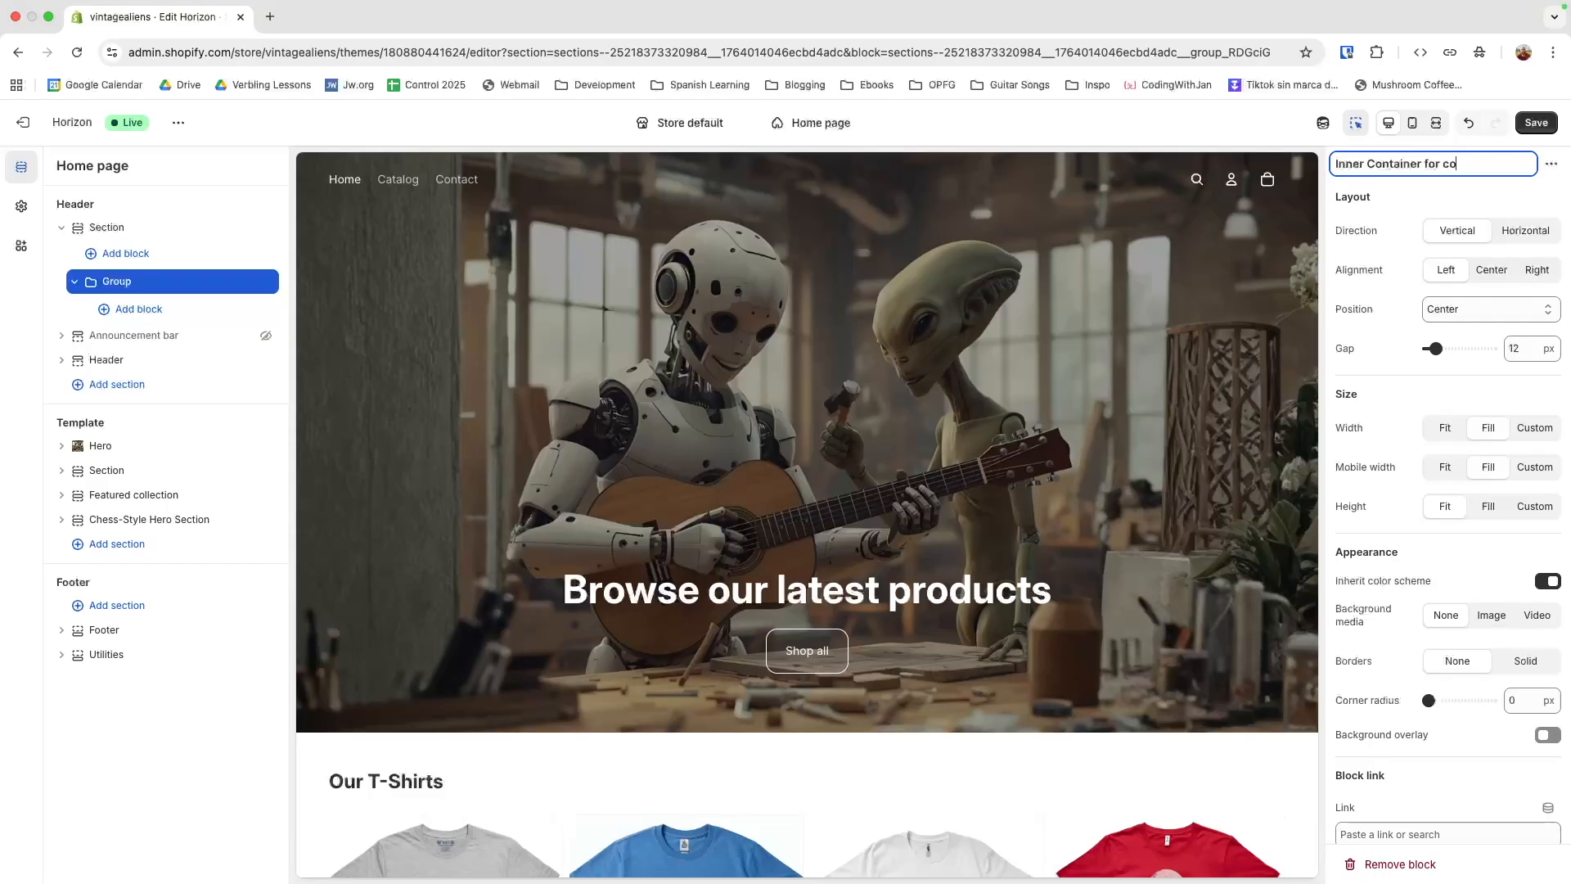
pyautogui.write('down timer')
pyautogui.click(1383, 222)
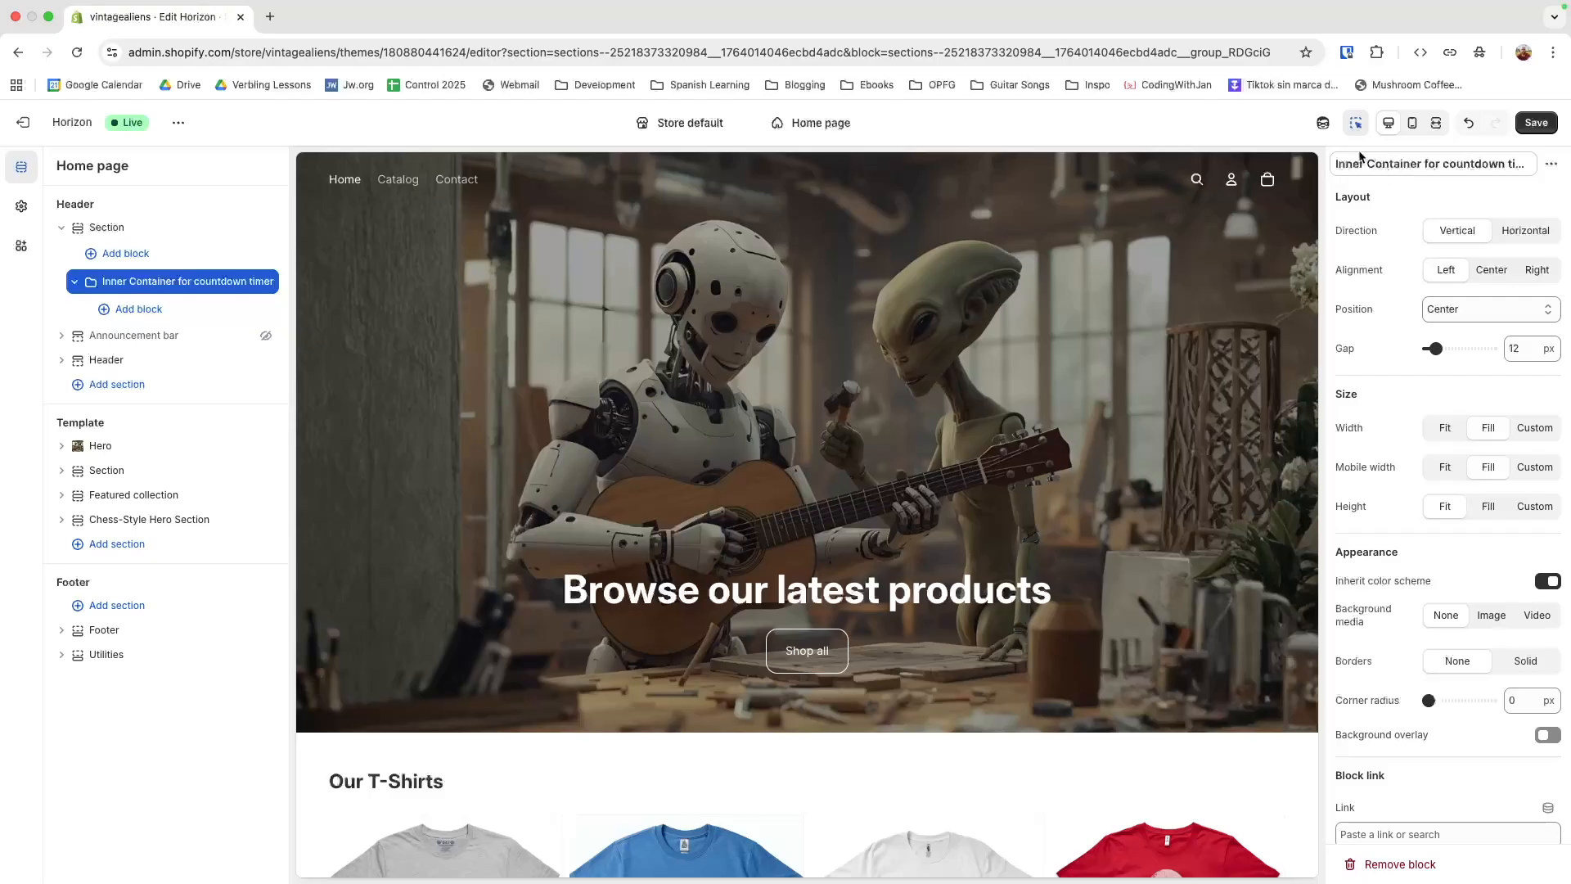
# Generate a countdown timer block inside the inner container from the prepared prompt asking for two rows of digits and labels with customization options
pyautogui.click(144, 316)
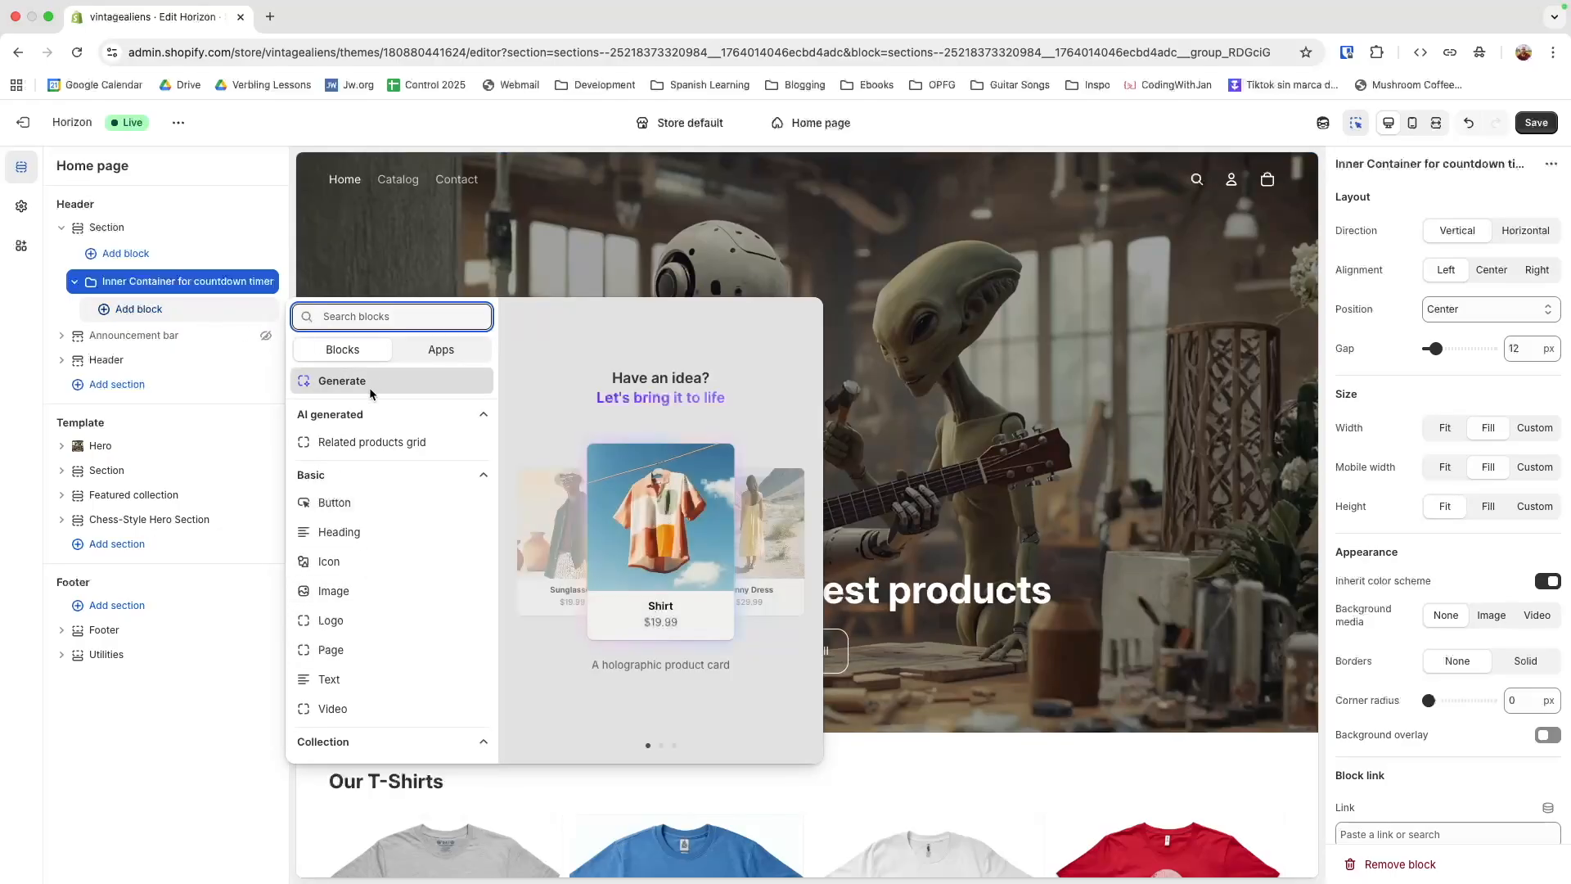
pyautogui.scroll(-5, 357, 484)
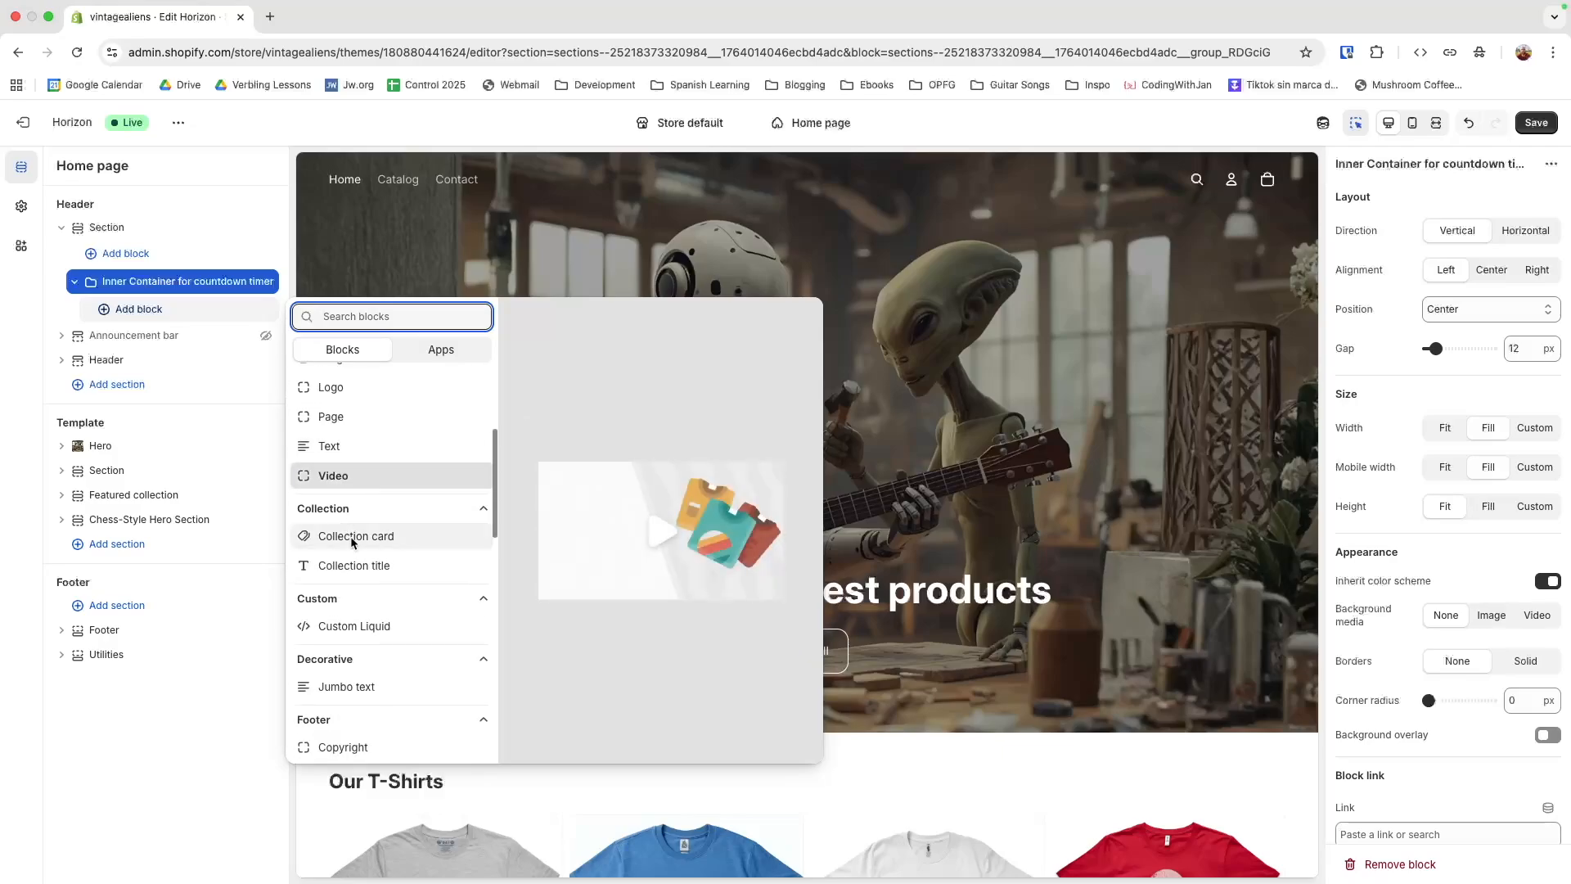
pyautogui.scroll(-5, 350, 537)
pyautogui.scroll(-5, 349, 532)
pyautogui.scroll(3, 349, 532)
pyautogui.scroll(10, 347, 528)
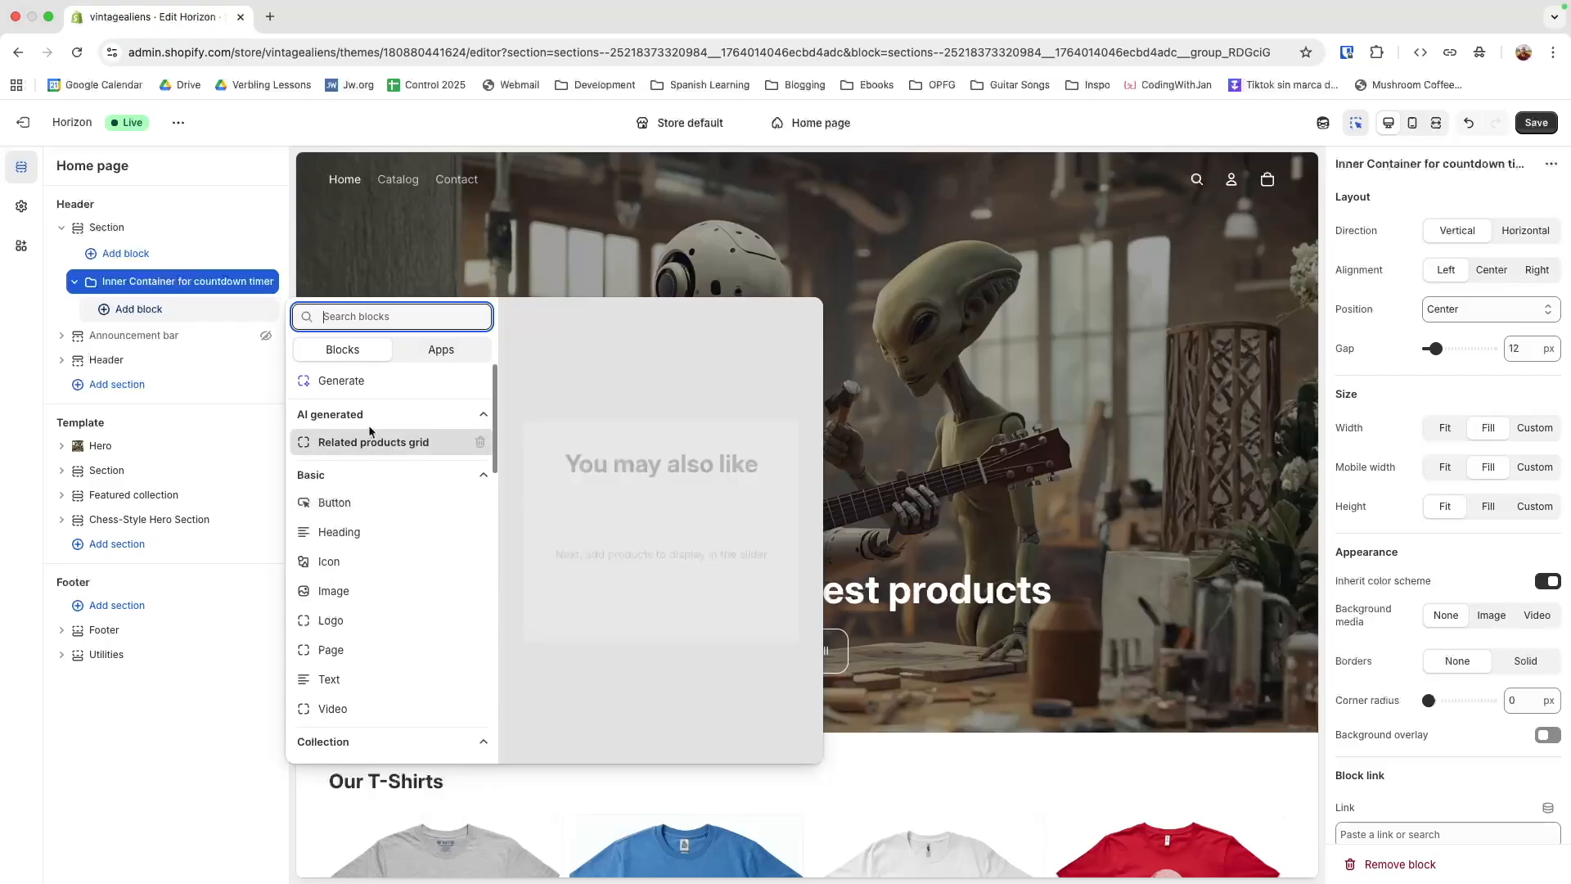
pyautogui.click(346, 383)
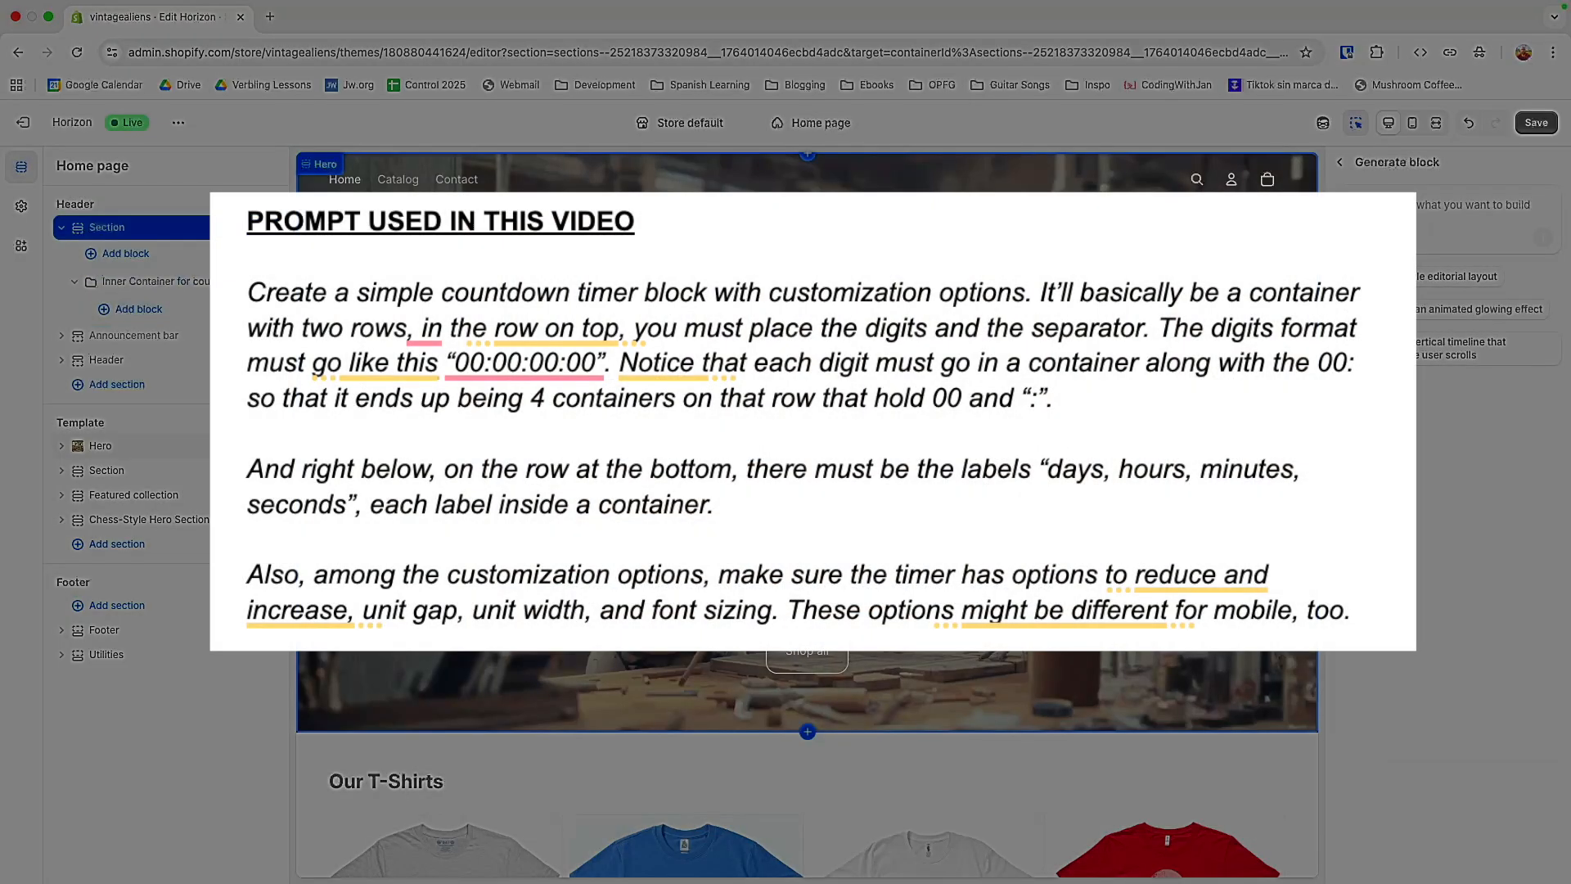
pyautogui.click(1454, 205)
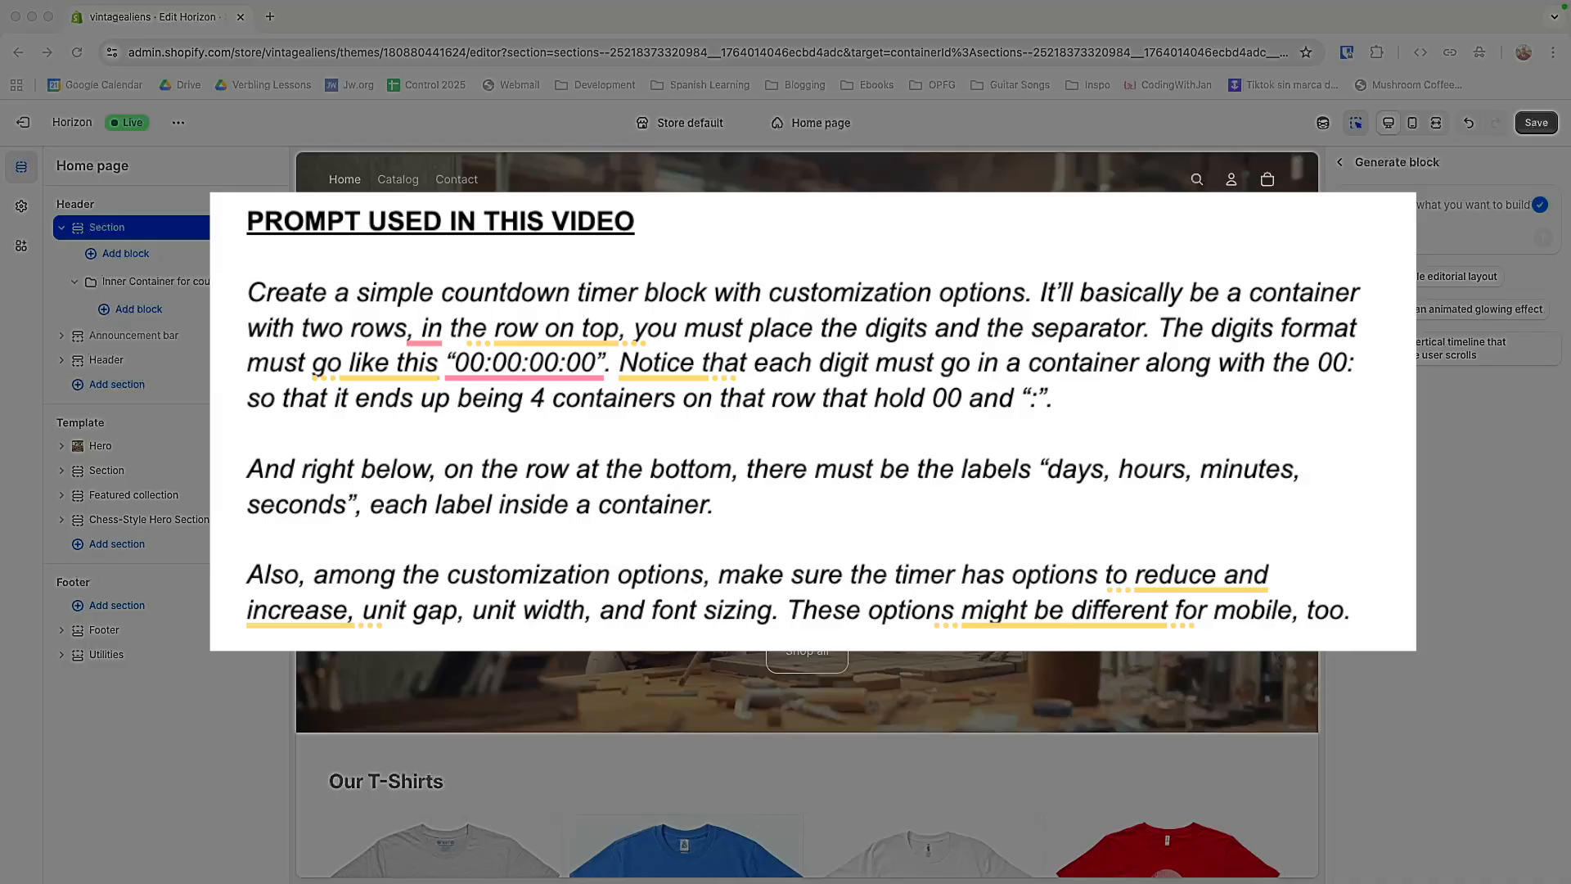
pyautogui.press('super+Tab')
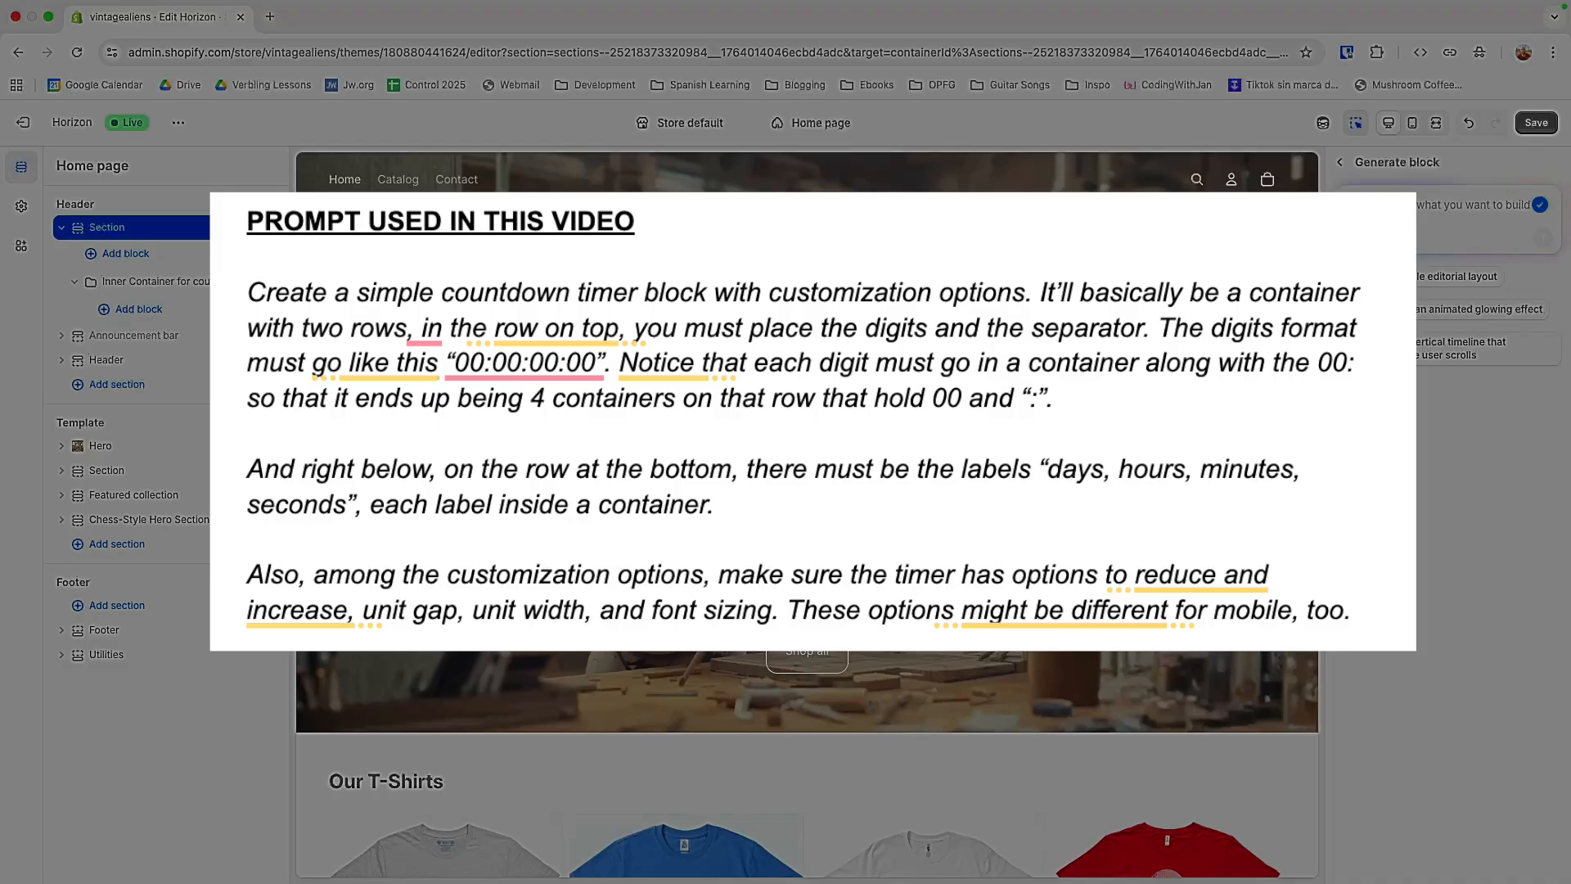
pyautogui.write('Create a simple countdown timer block with customization options. It’ll basically be a container with two rows, in the row on top, you must place the digits and the separator. The digits format must go like this "00:00:00:00". Notice that each digit must go in a container along with the 00: so that it ends up being 4 containers on that row that hold 00 and ":".  And right below, on the row at the bottom, there must be the labels "days, hours, minutes, seconds", each label inside a container.  Also, among the customization options, make sure the timer has options to reduce and increase, unit gap, unit width, and font sizing. These options might be different for mobile, too.')
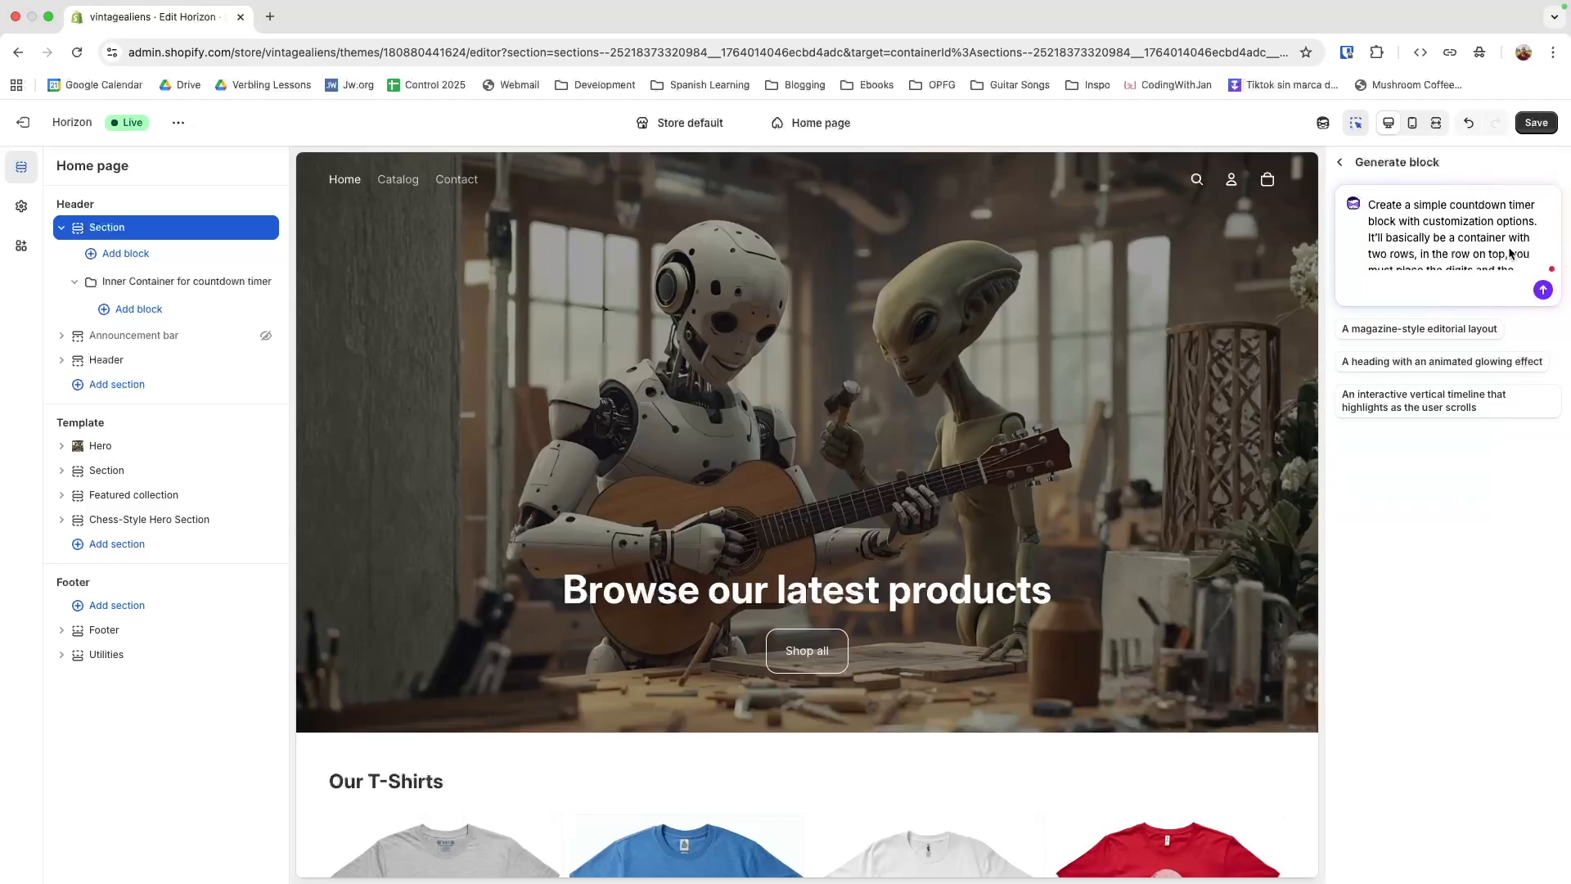
pyautogui.press('Return')
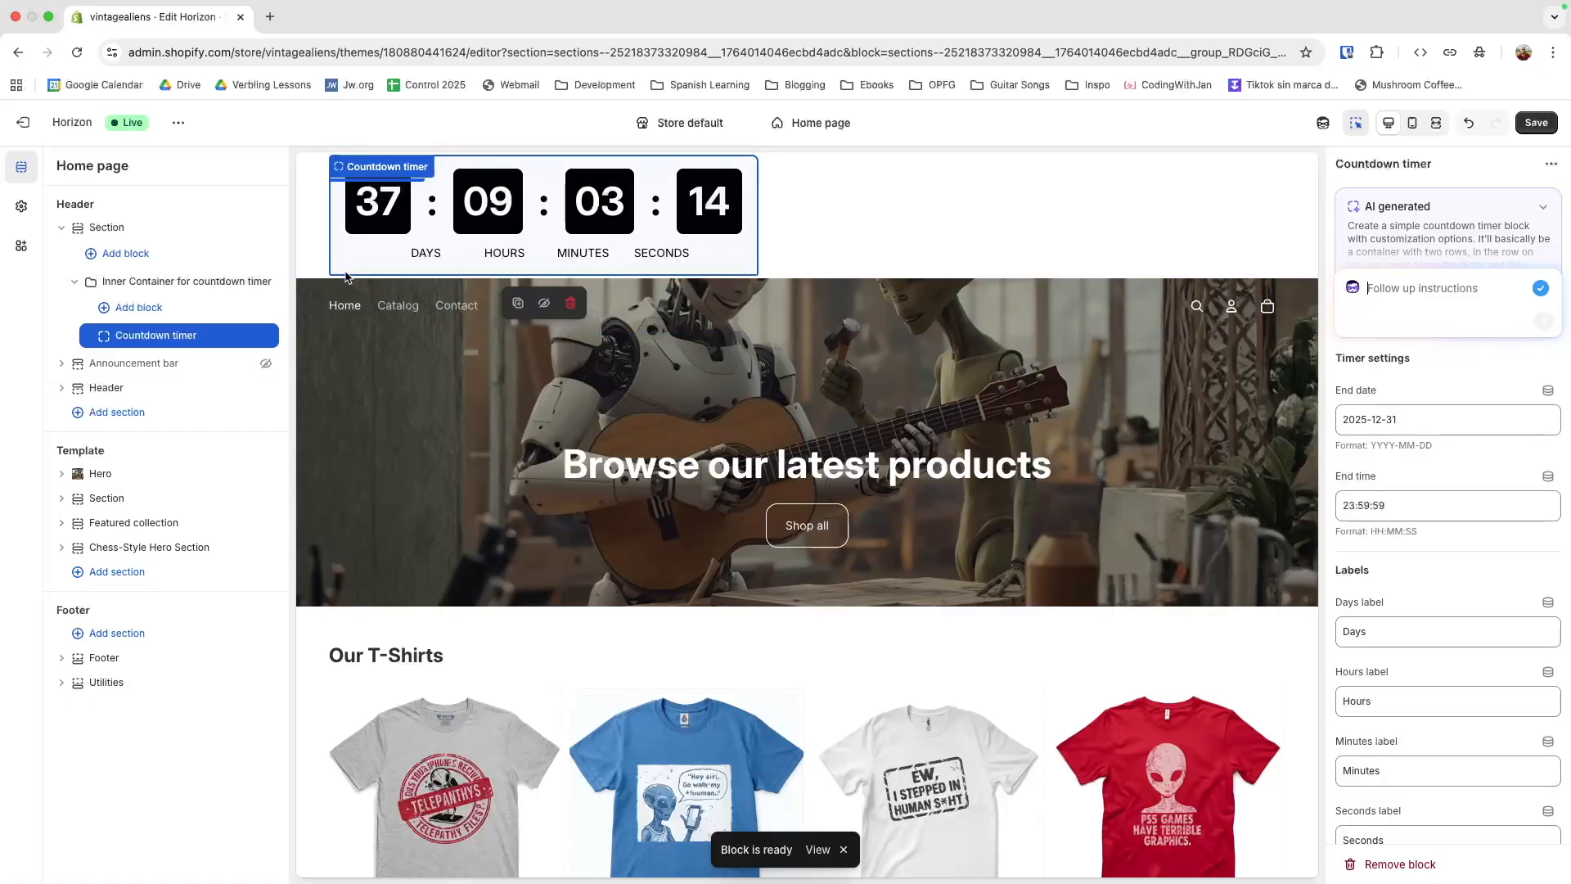
# Add a Text block above the countdown timer in the inner container and set the container's direction to Horizontal
pyautogui.click(156, 309)
pyautogui.scroll(-2, 341, 540)
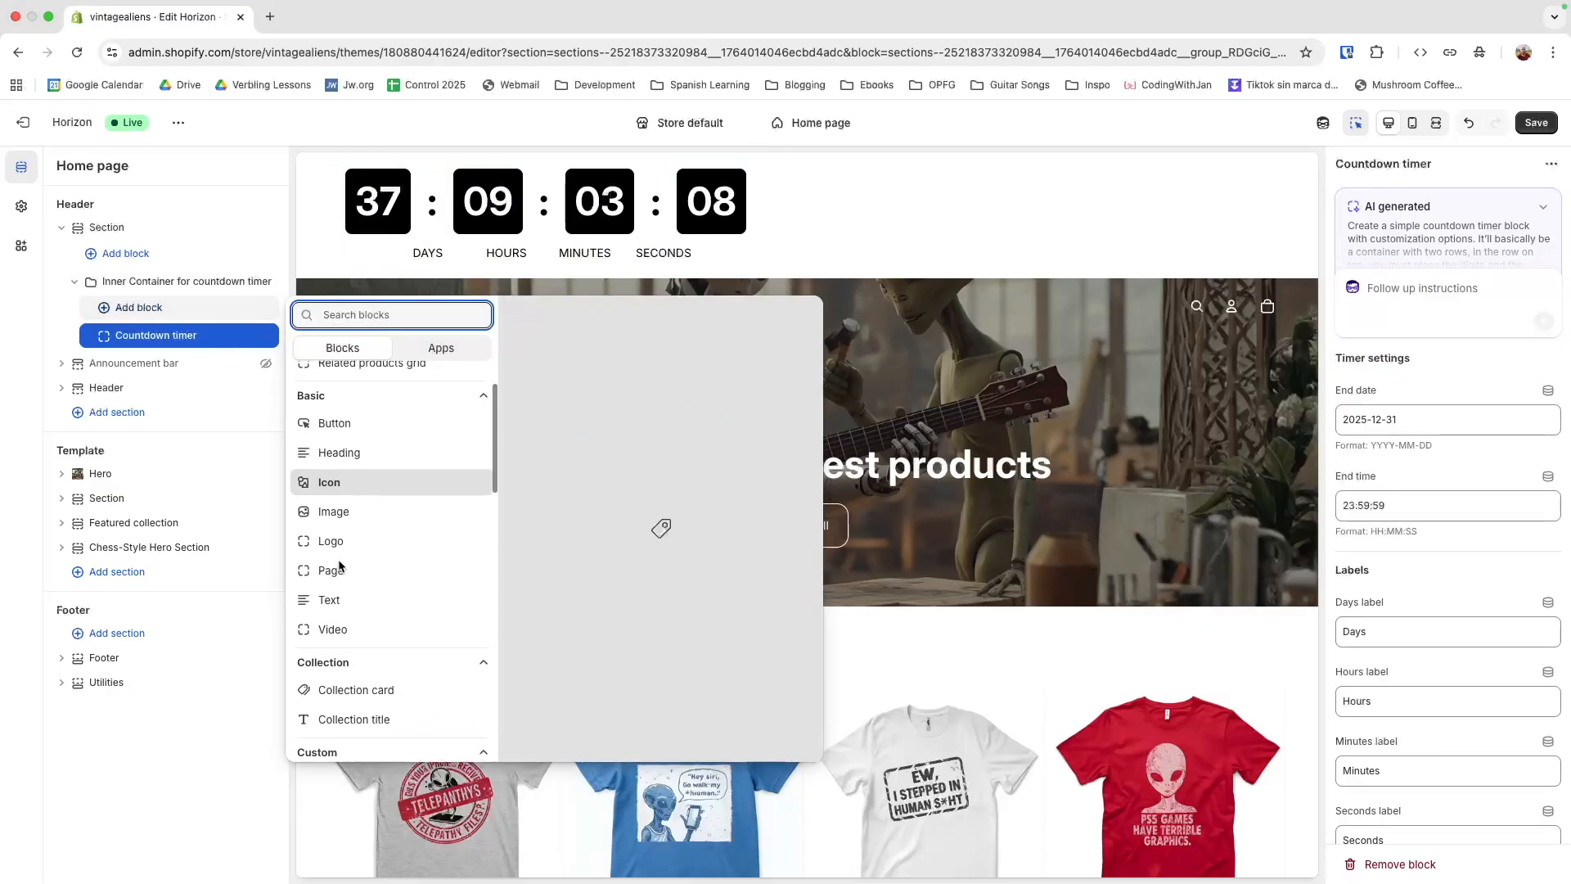
pyautogui.click(347, 590)
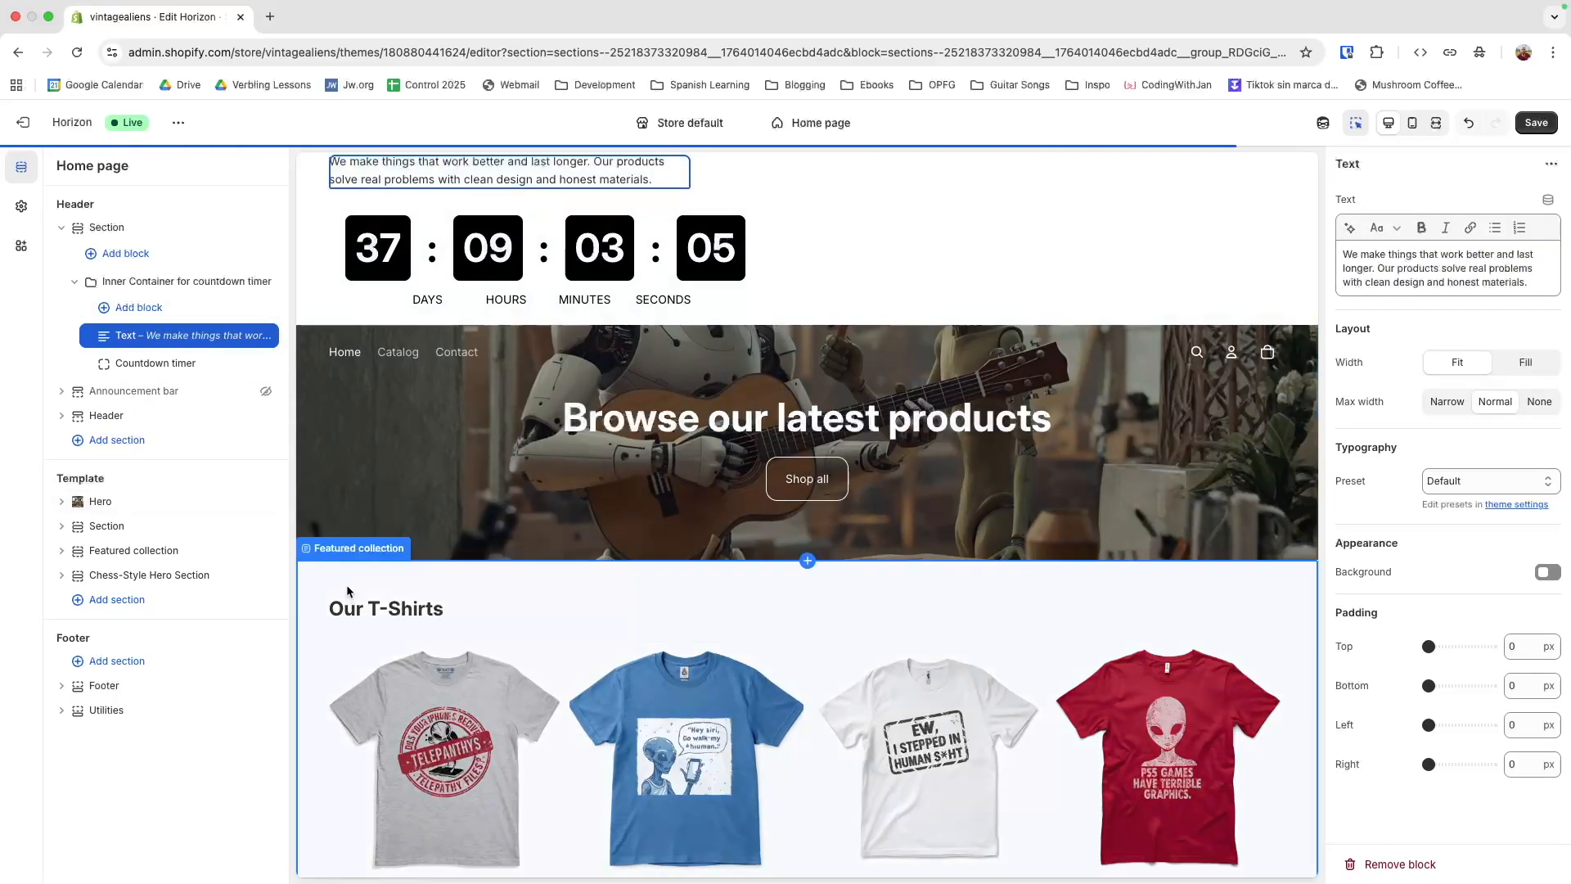
pyautogui.click(126, 283)
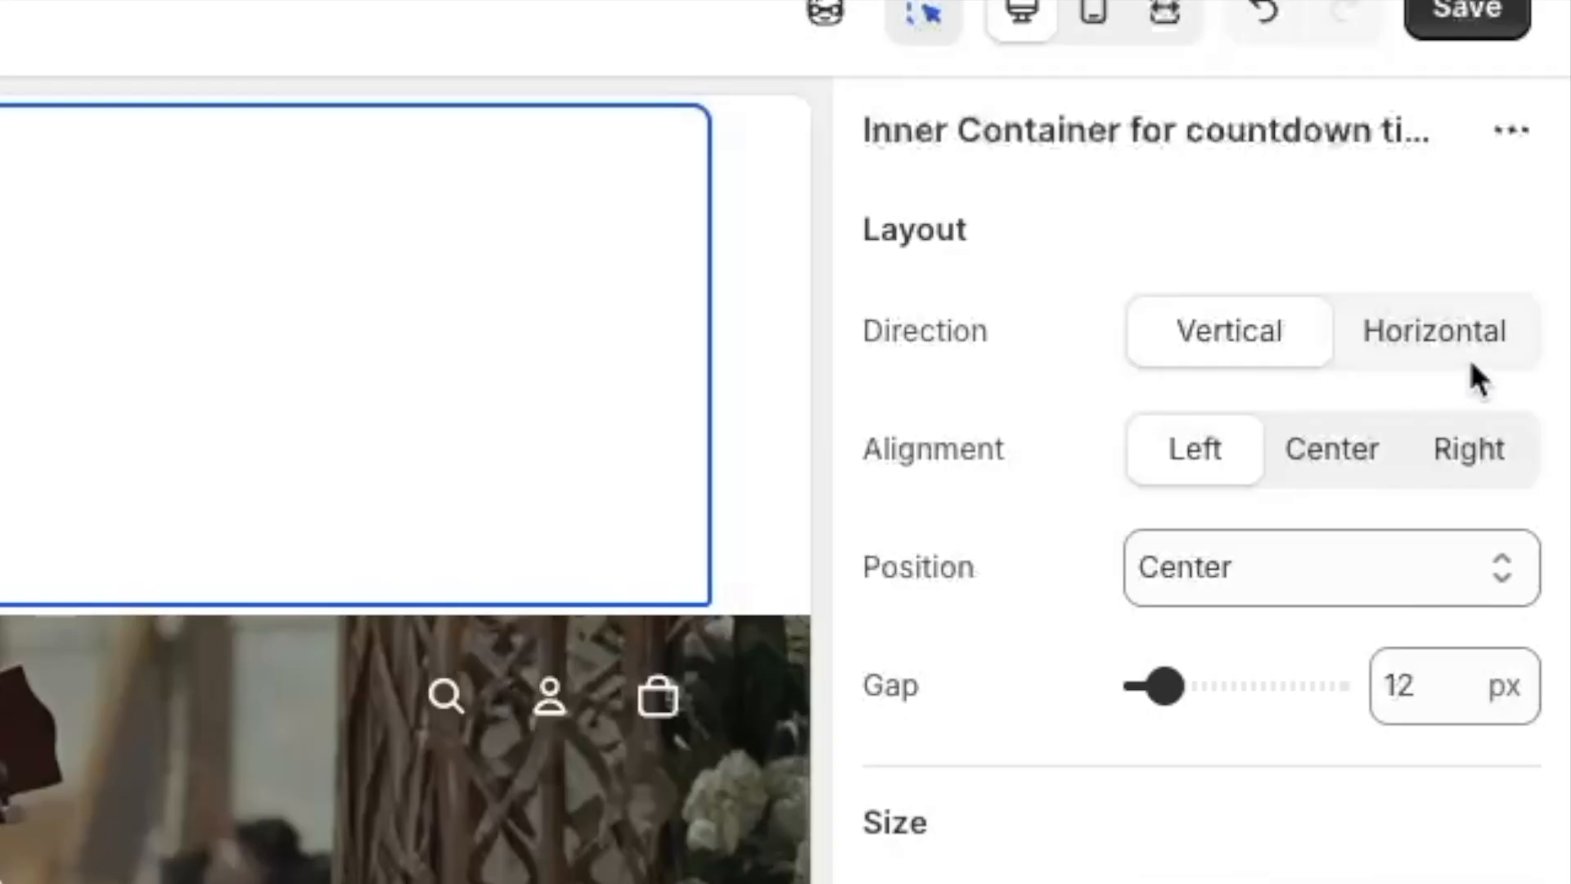
pyautogui.click(1472, 332)
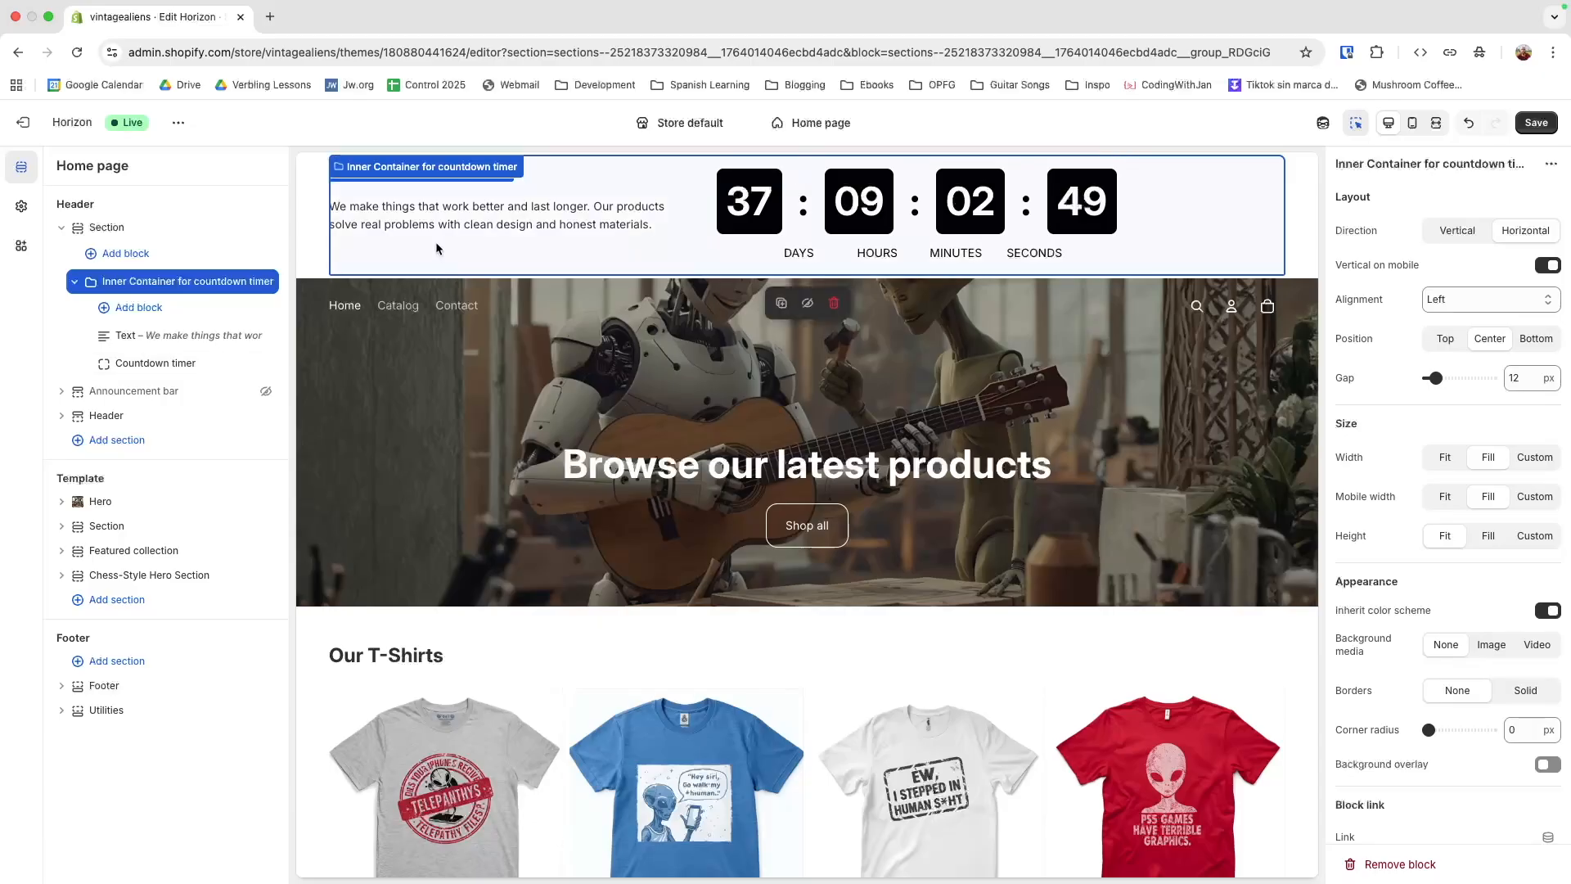
# Replace the placeholder wording of the Text block in the inner container with "Black Friday Offer"
pyautogui.click(158, 335)
pyautogui.tripleClick(1407, 282)
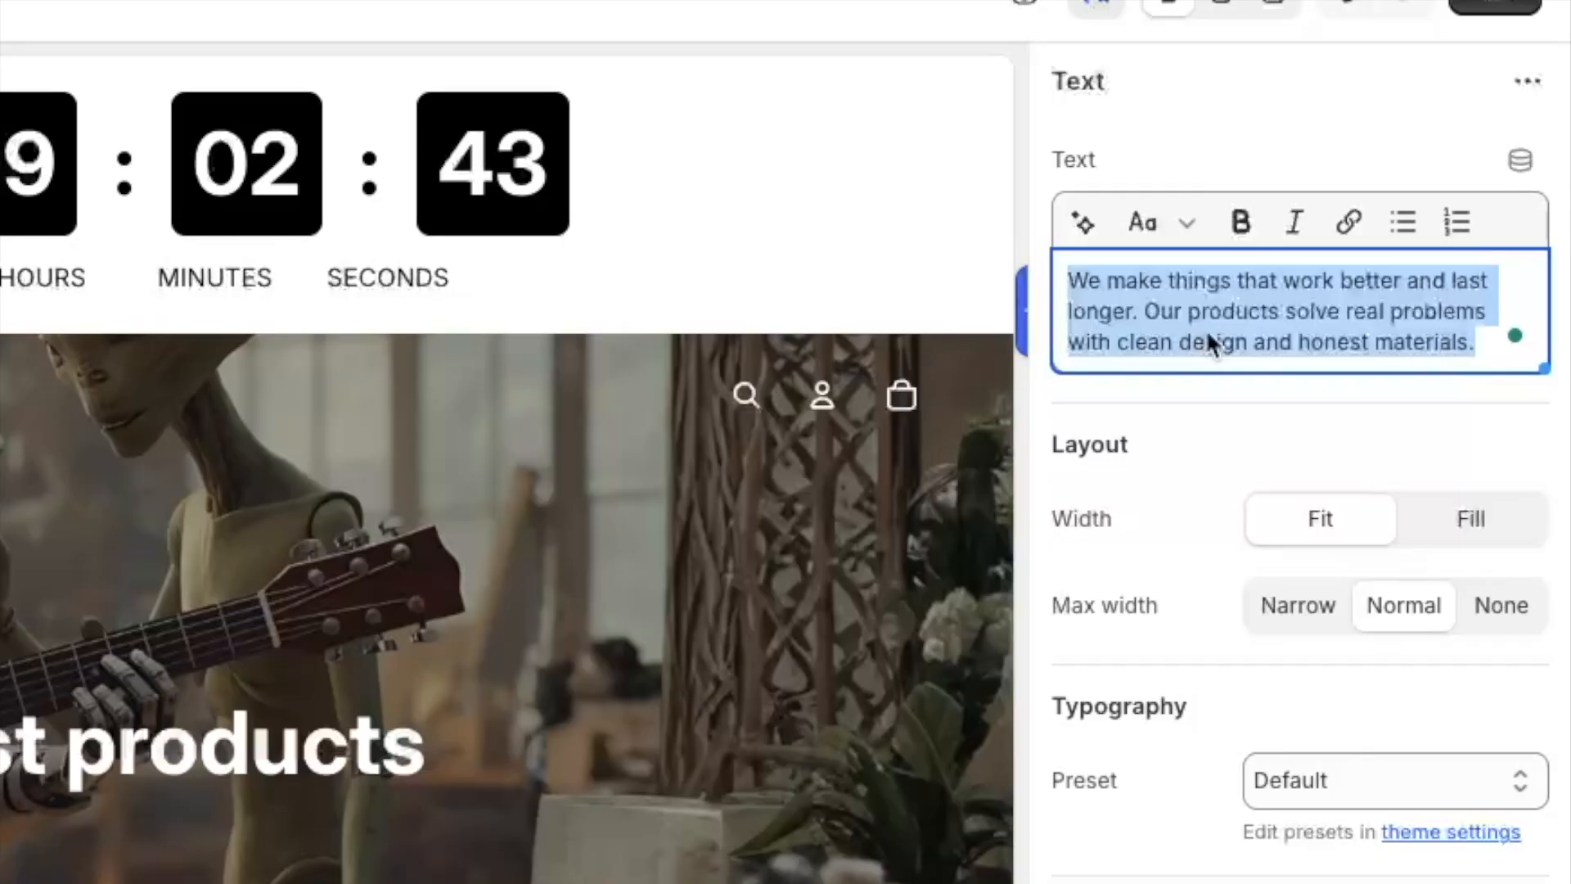
pyautogui.write('Bla')
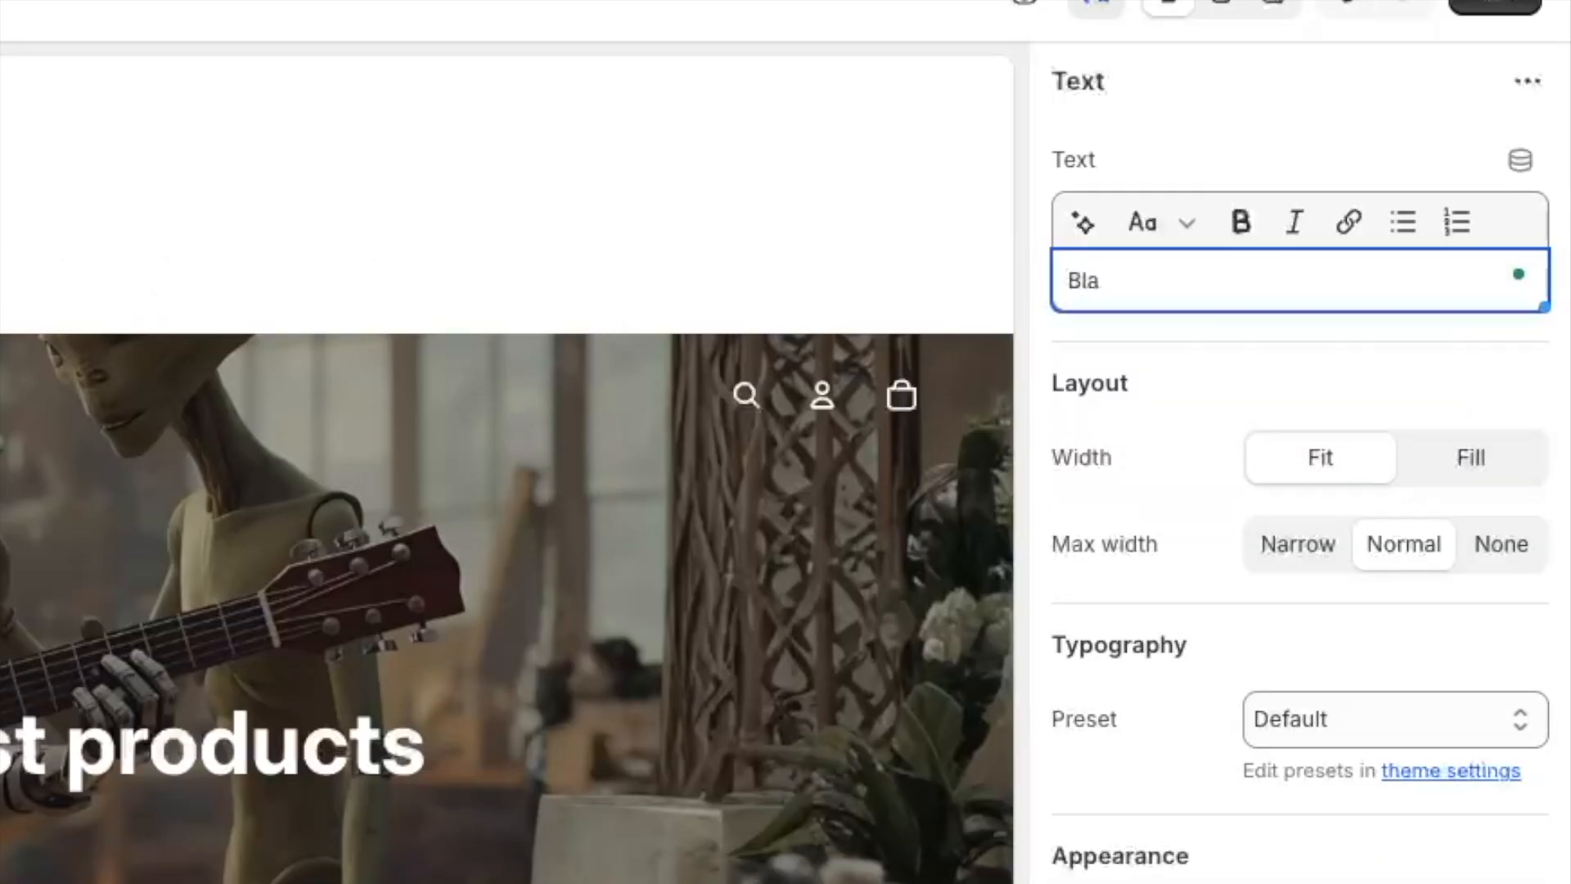
pyautogui.write('ck Friday Offe')
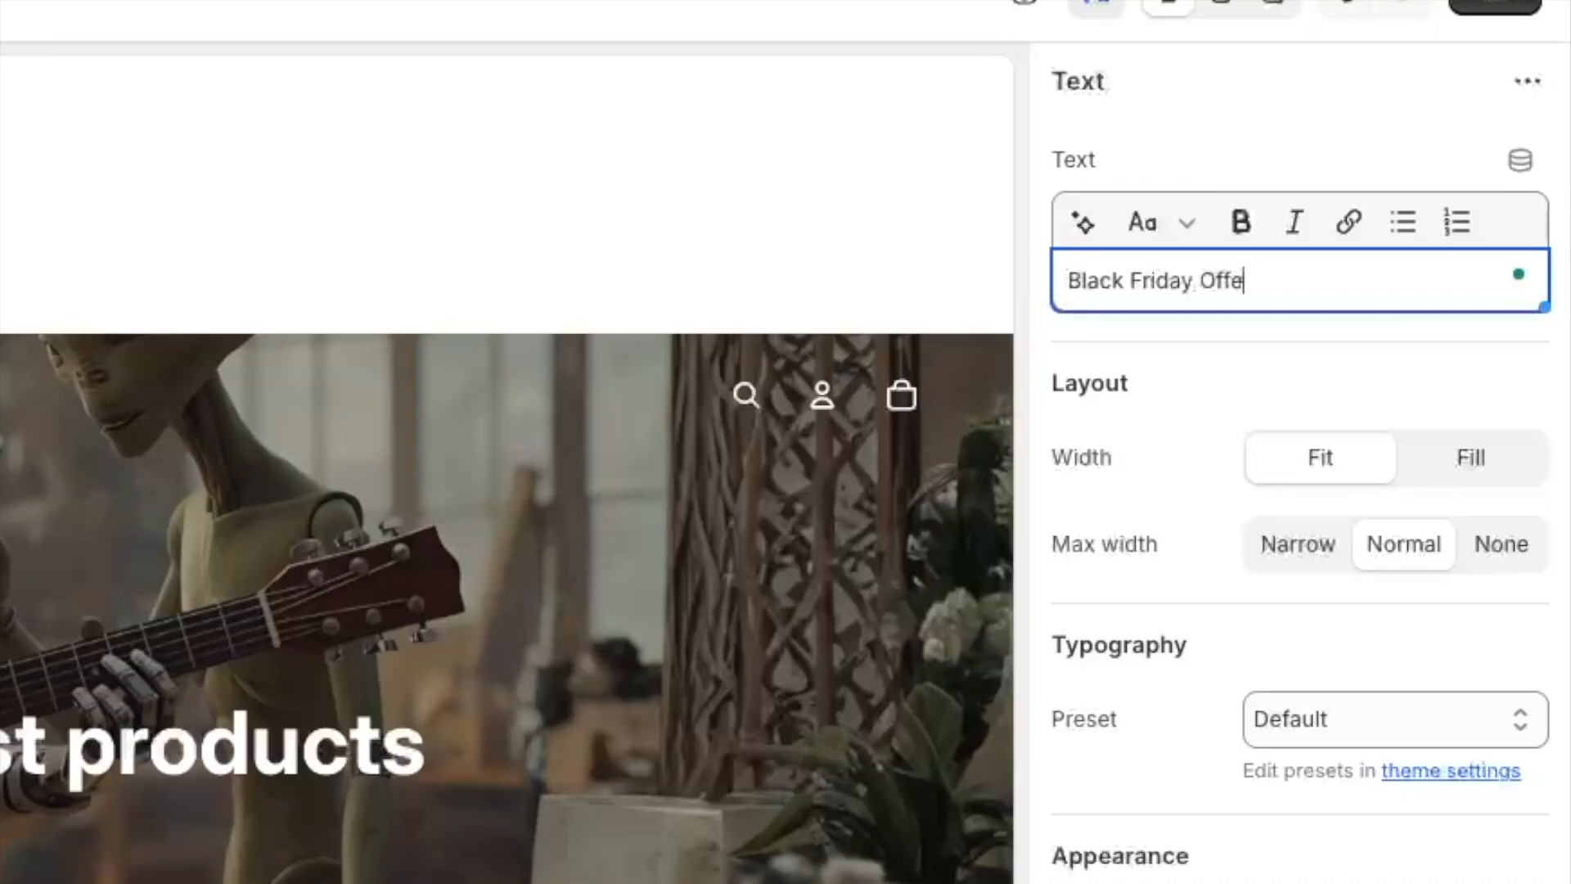
pyautogui.write('r')
# Add a second line reading "Ends Soon 🔥" directly below the offer line, using a line break instead of a new paragraph
pyautogui.press('Return')
pyautogui.press('BackSpace')
pyautogui.press('BackSpace')
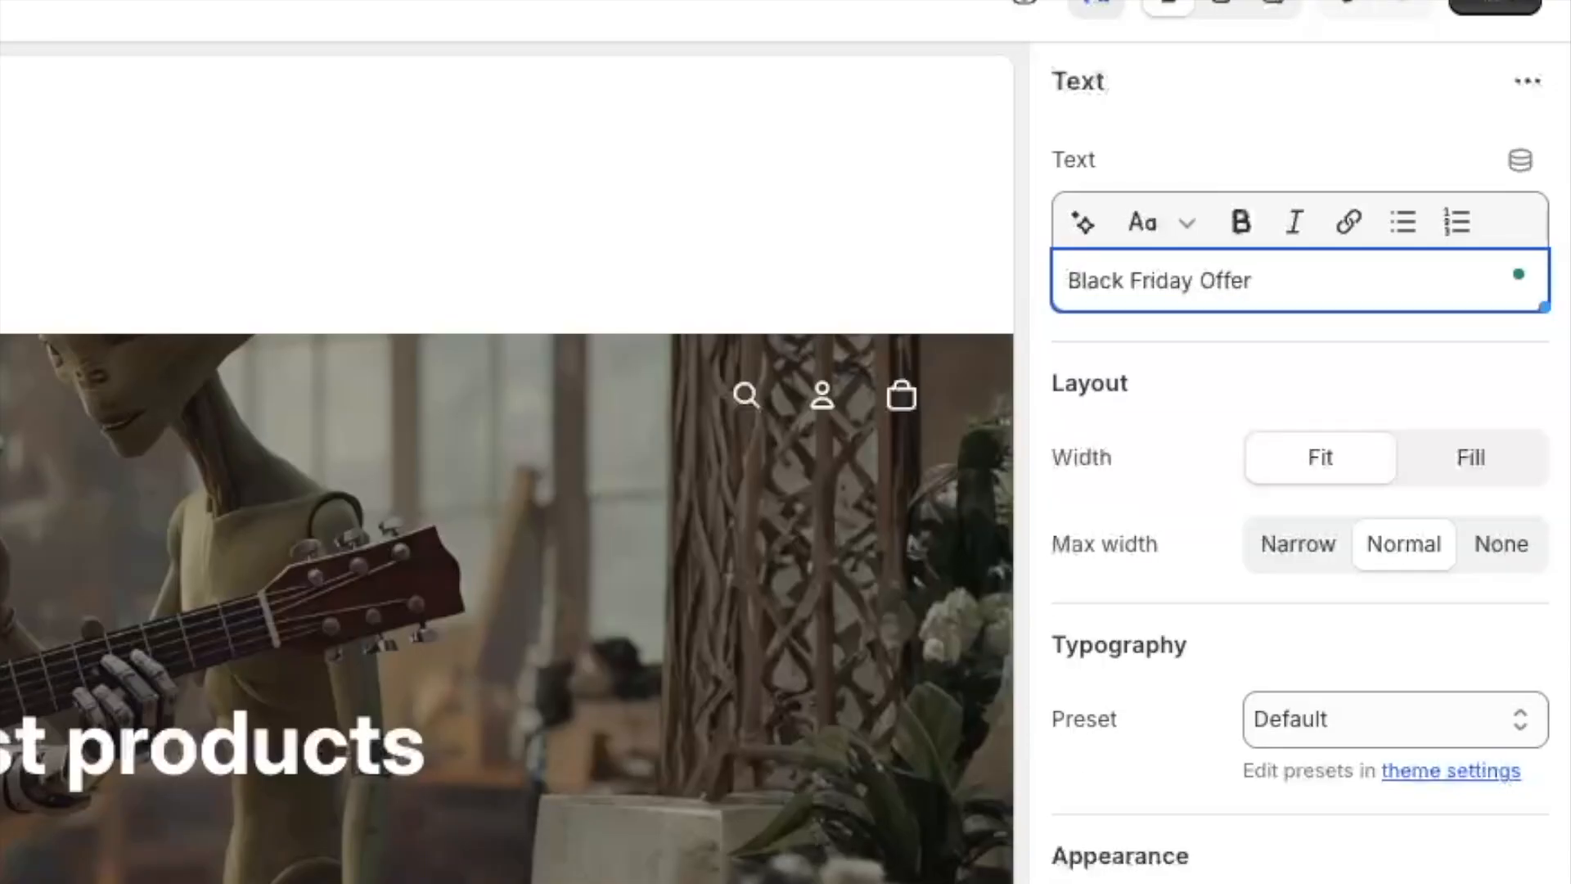
pyautogui.press('Return')
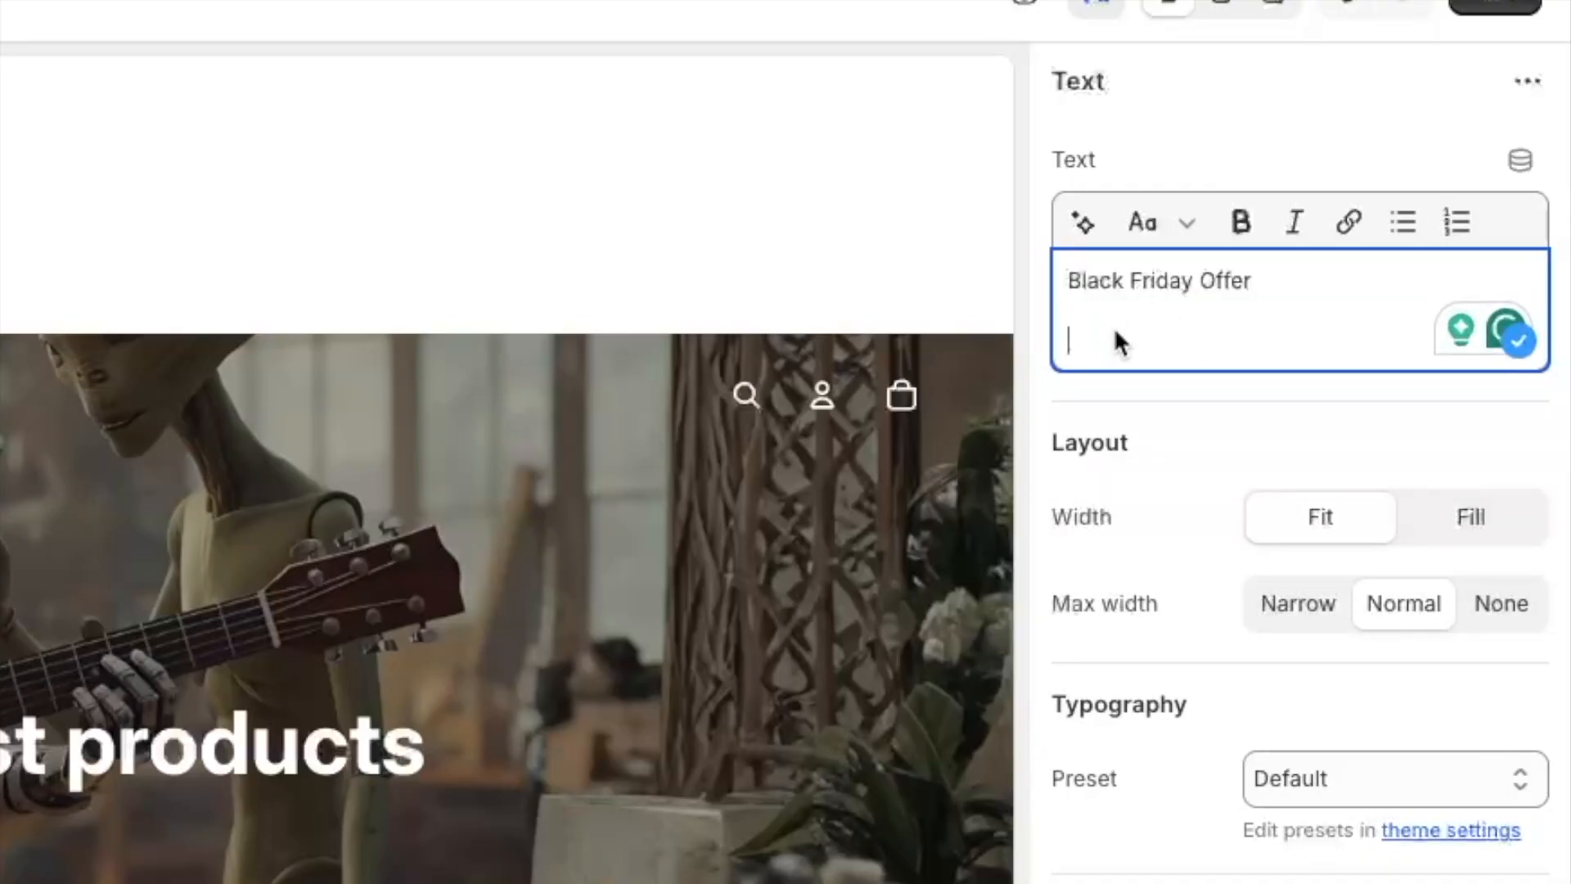
pyautogui.press('BackSpace')
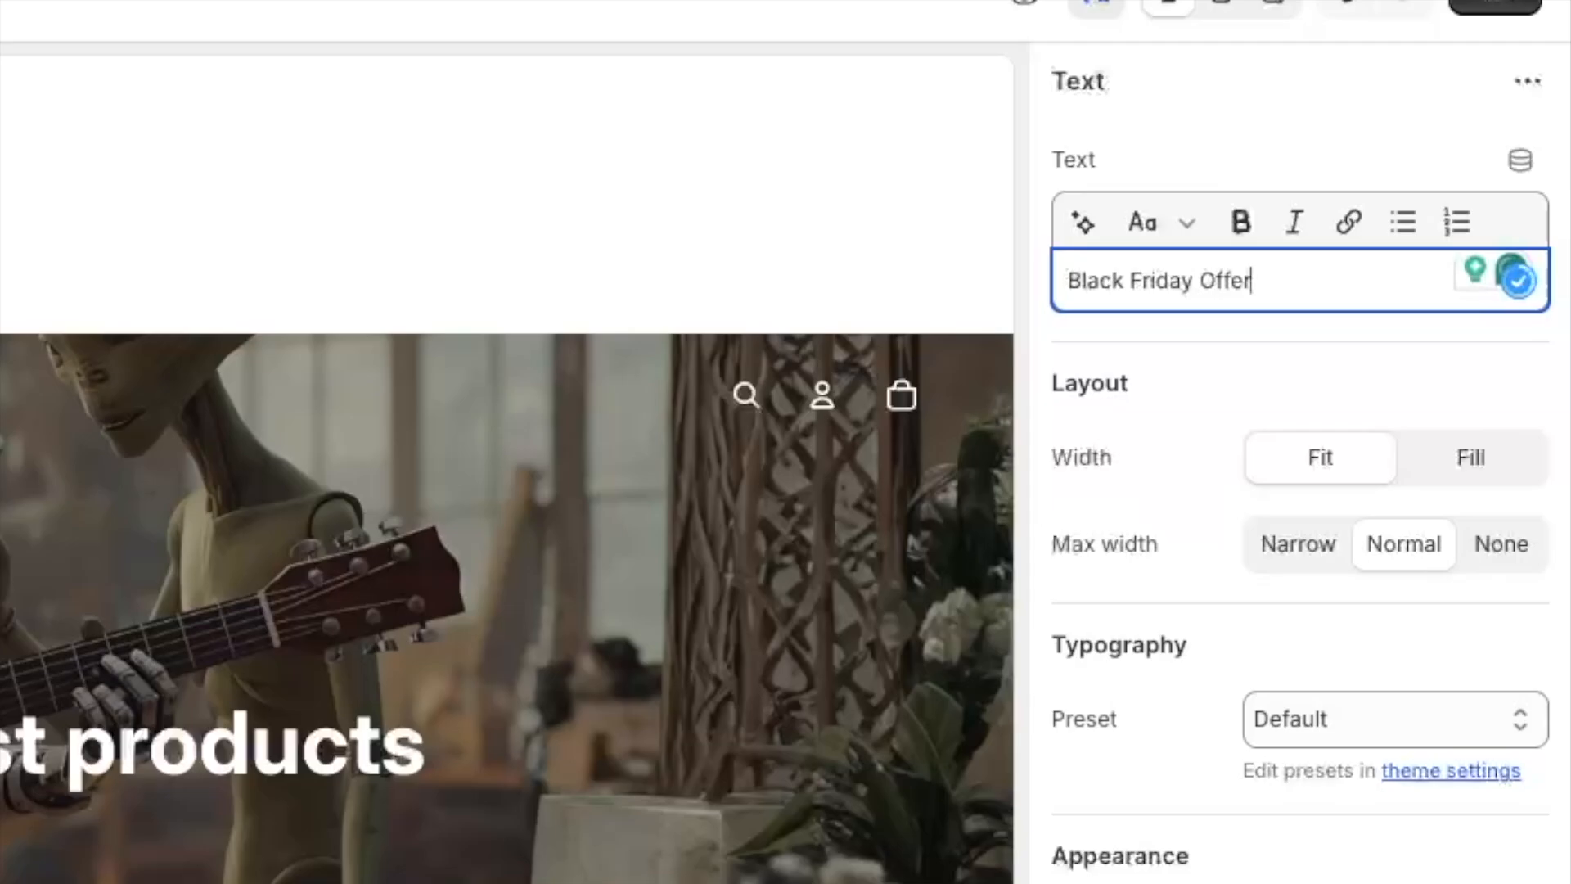
pyautogui.press('Return')
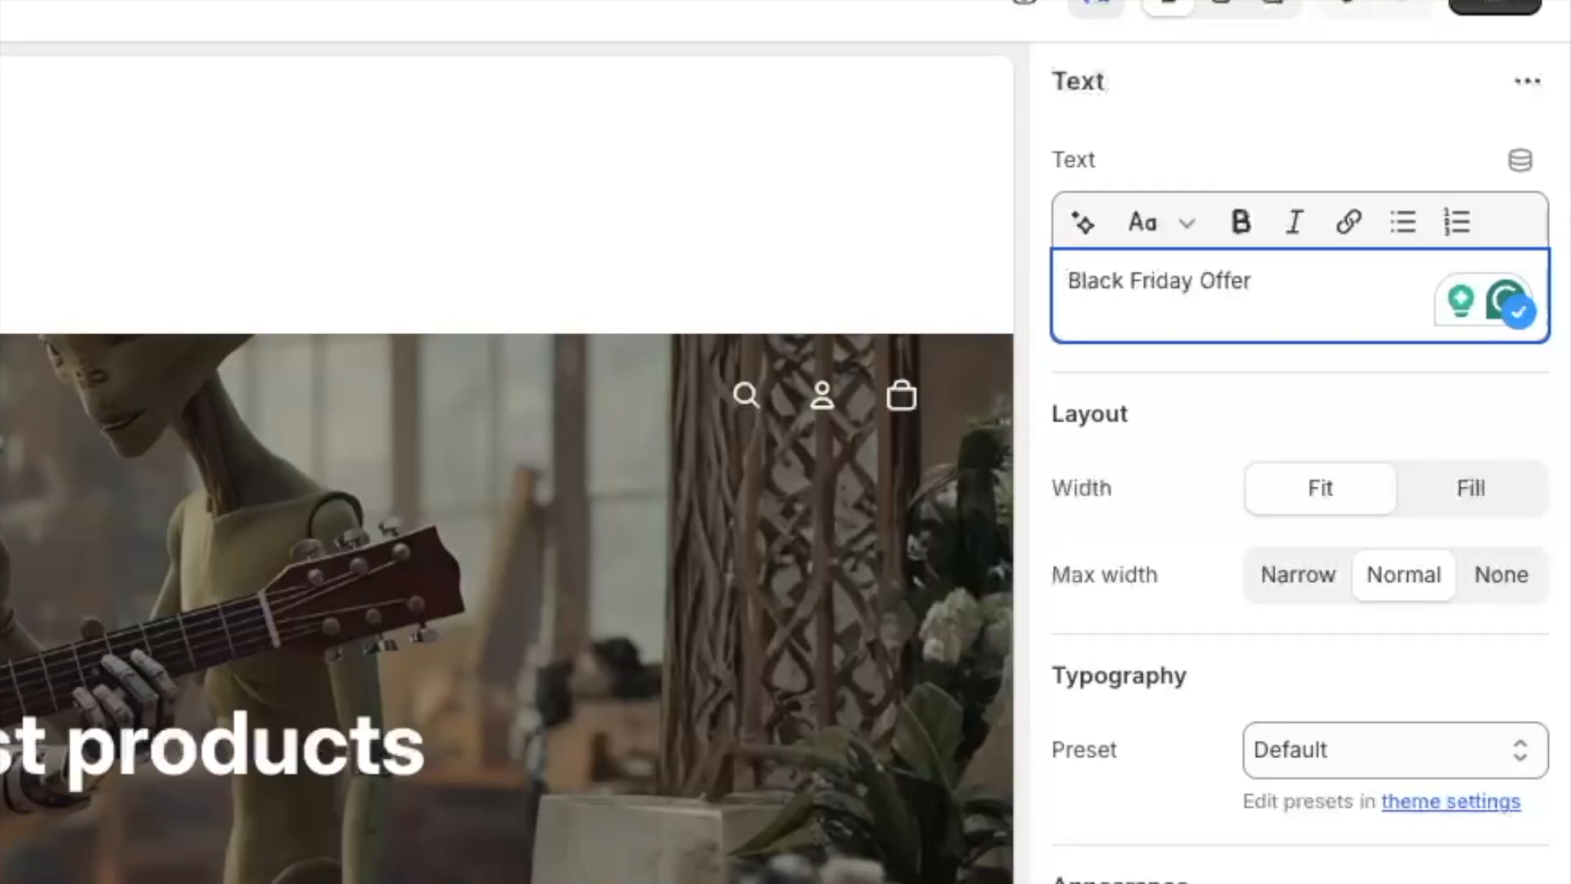
pyautogui.press('Return')
pyautogui.write('End D')
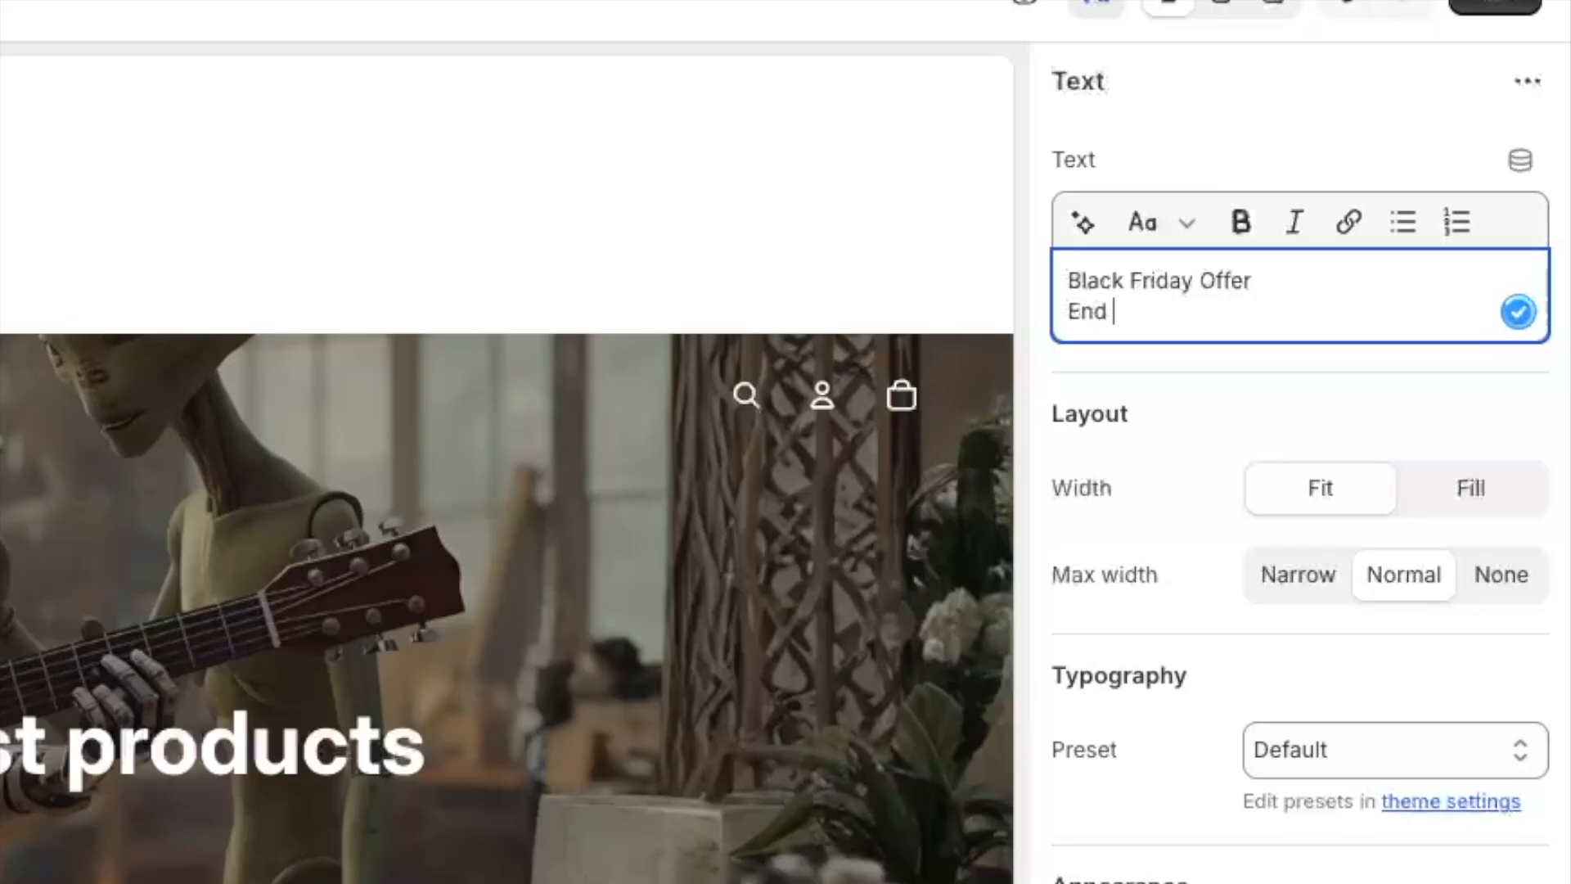
pyautogui.press('BackSpace')
pyautogui.press('BackSpace')
pyautogui.write('s Soon')
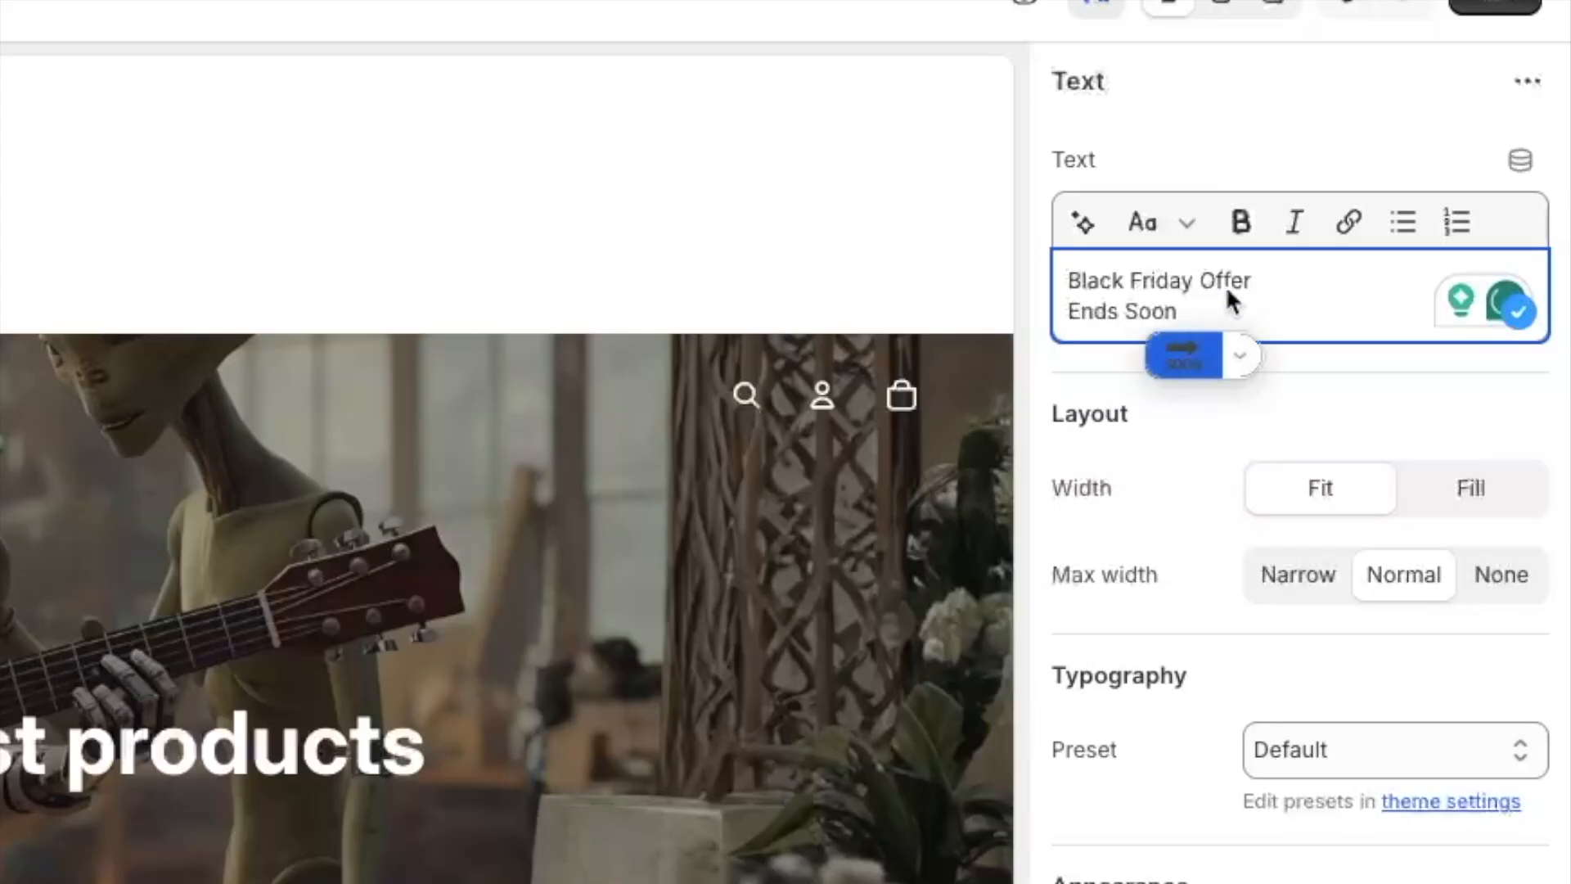
pyautogui.press('ctrl+super+space')
pyautogui.click(964, 577)
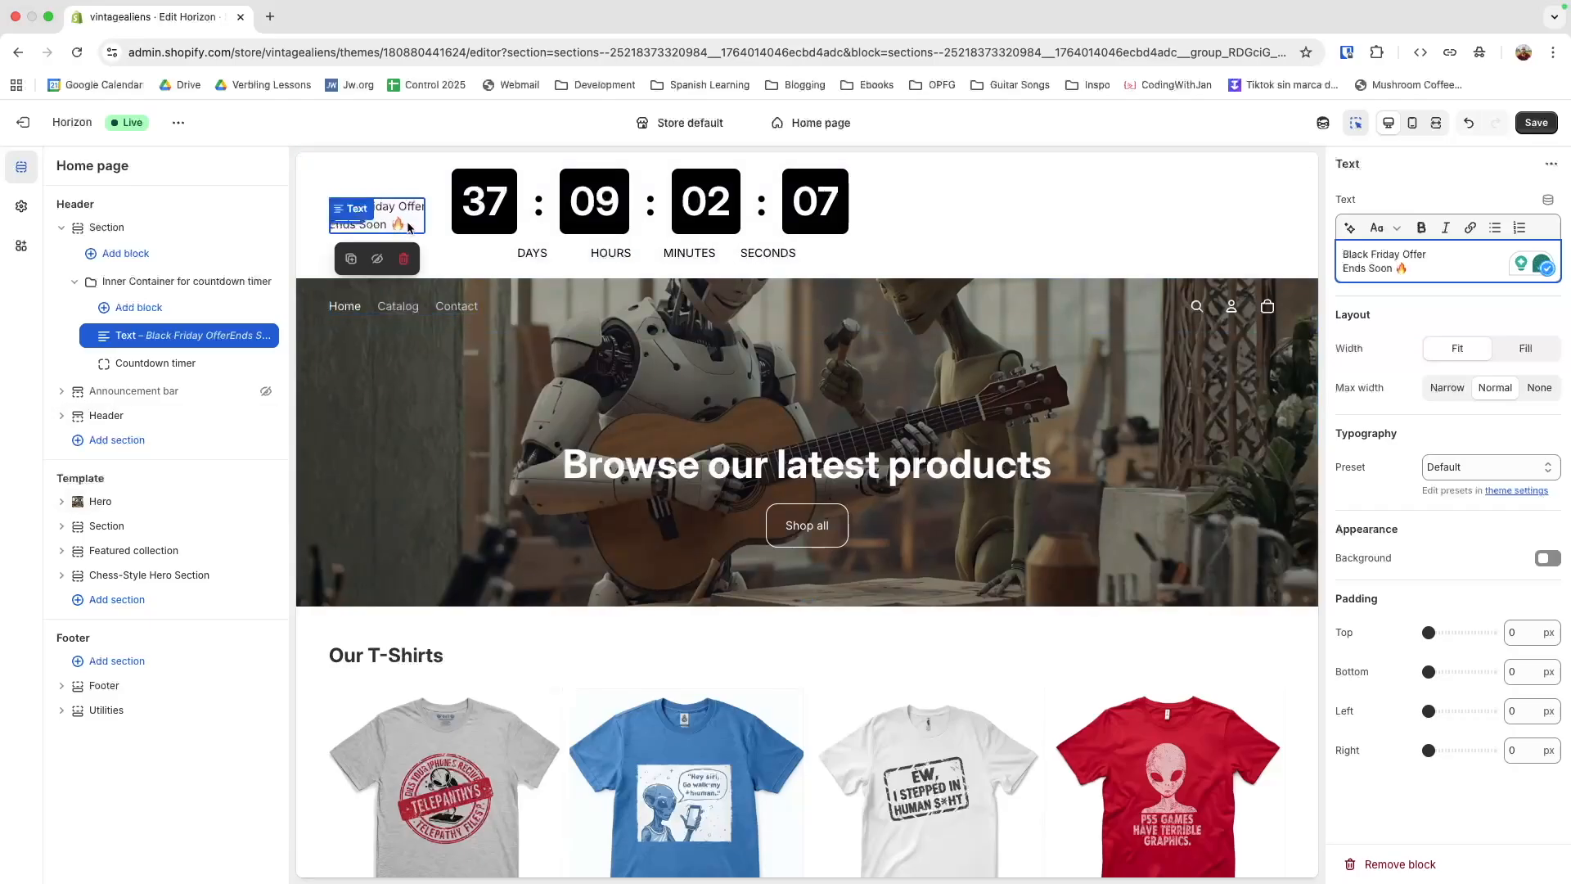
# Set the Countdown timer block's end date to 2025-11-30
pyautogui.click(154, 367)
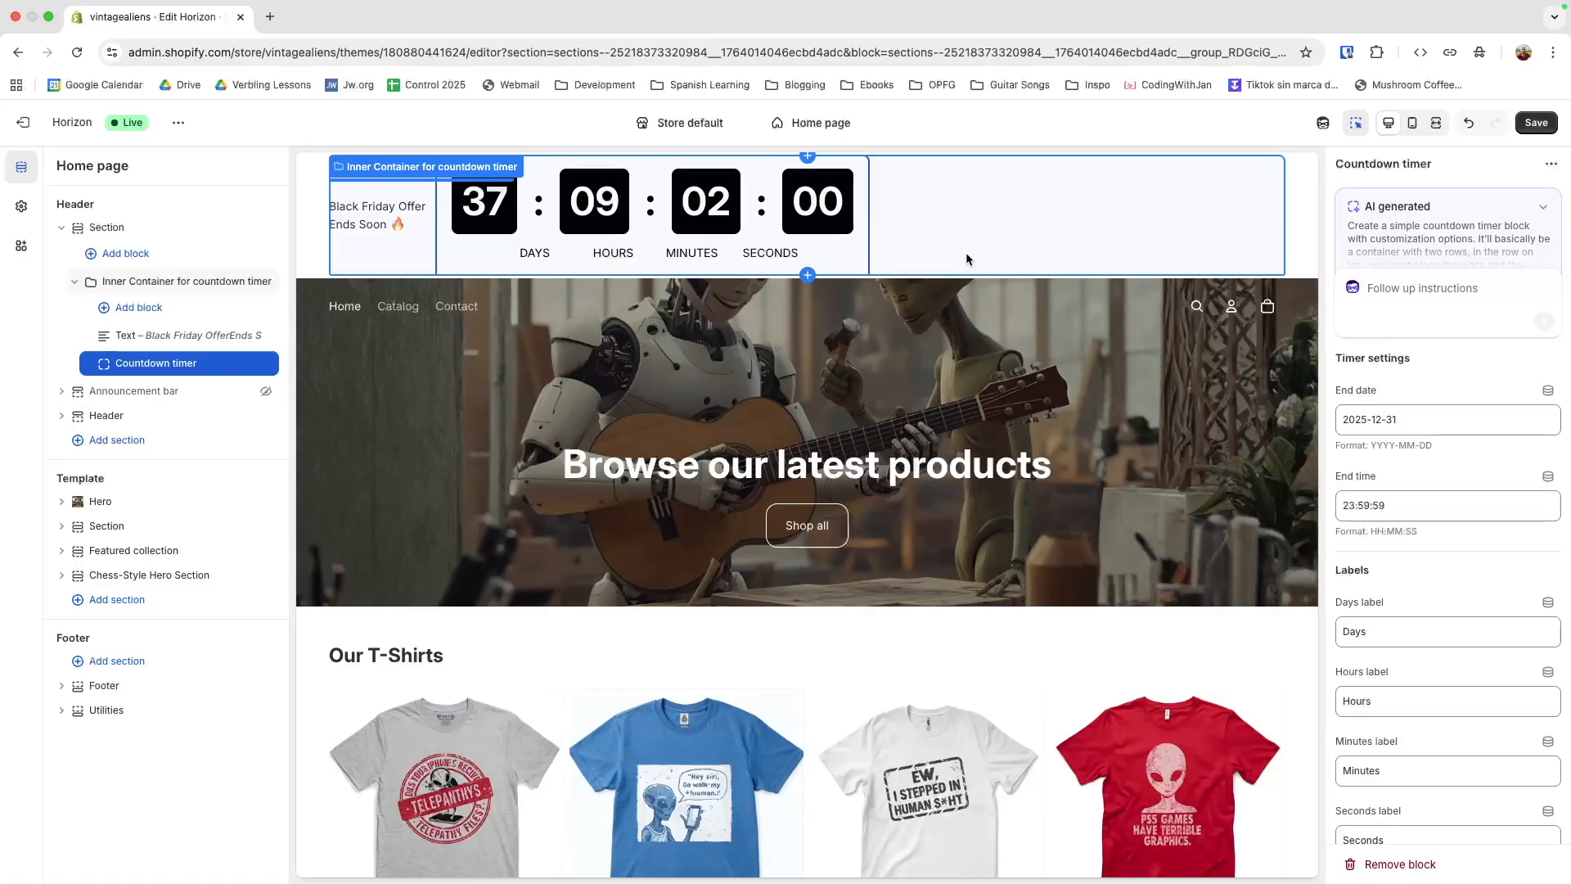
pyautogui.click(1391, 421)
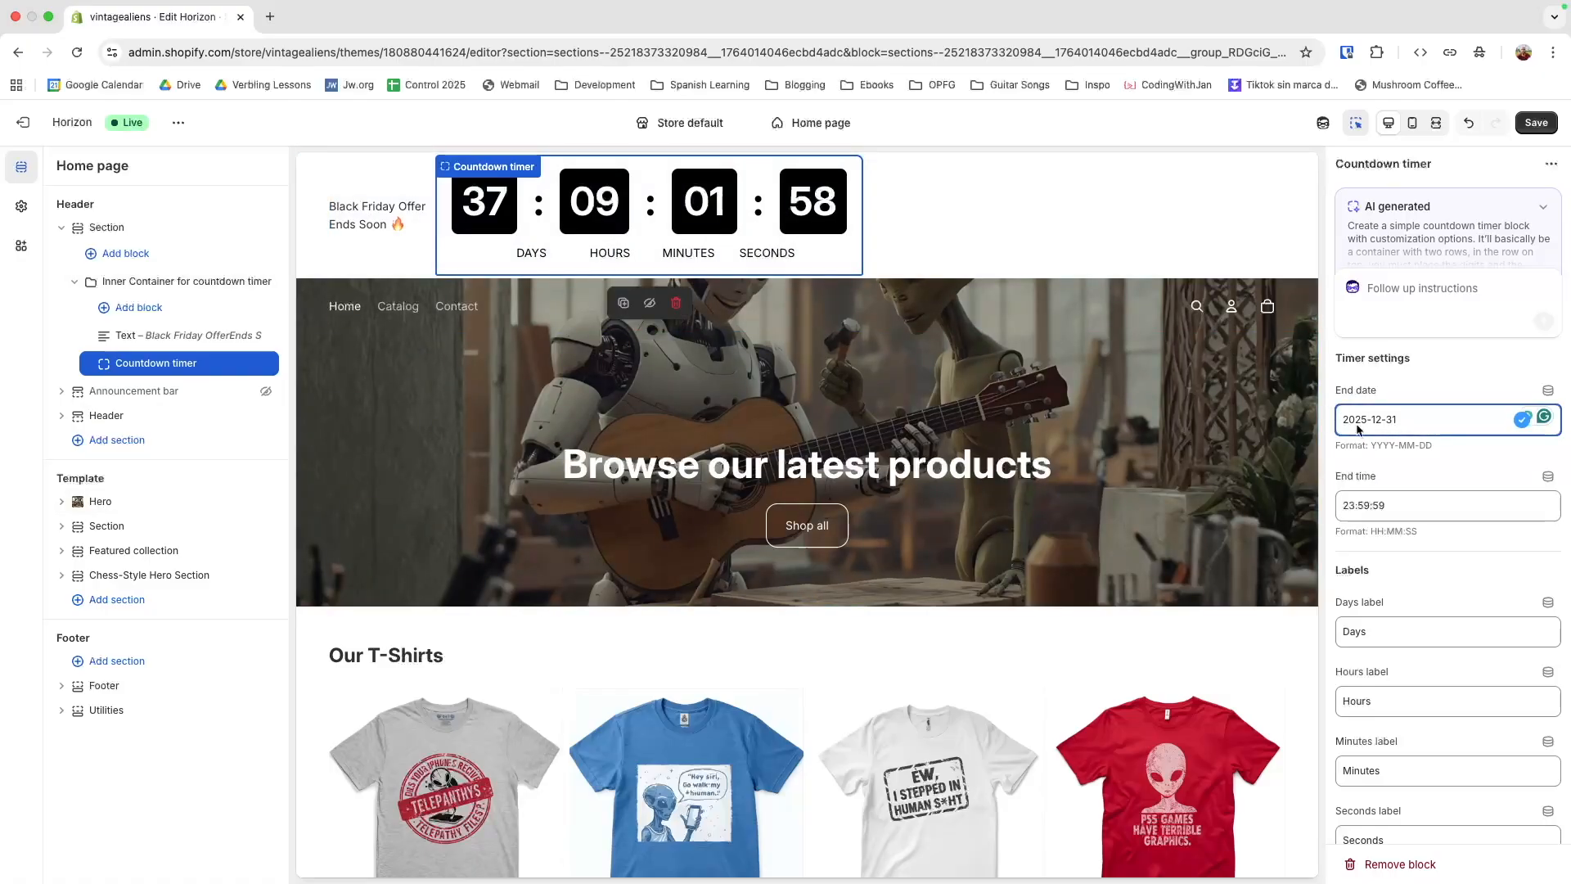
pyautogui.scroll(-1, 1378, 558)
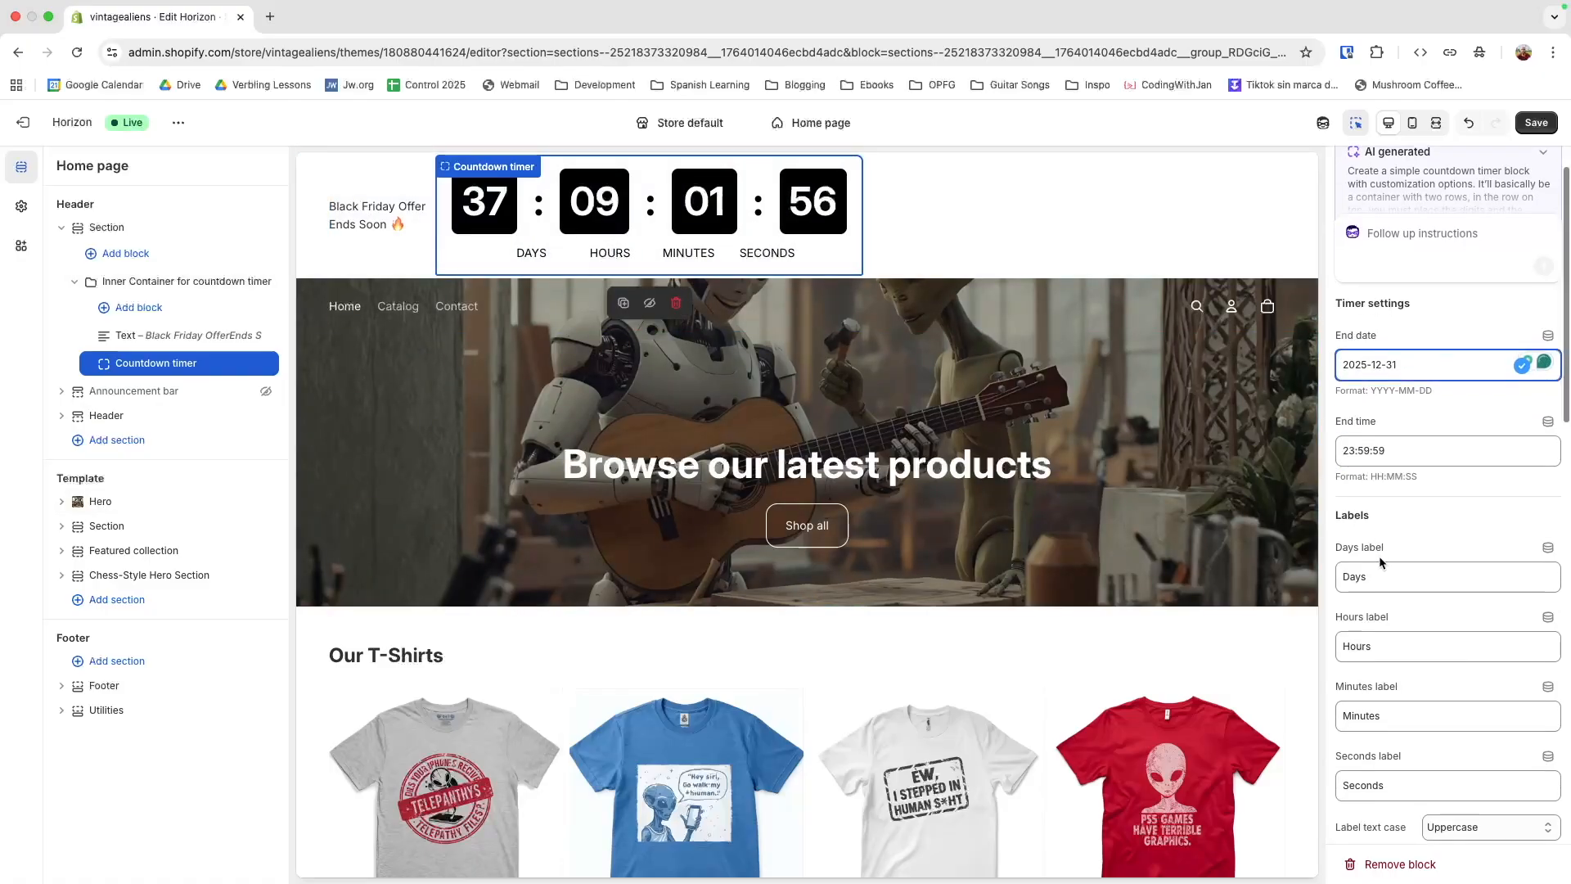
pyautogui.click(1376, 369)
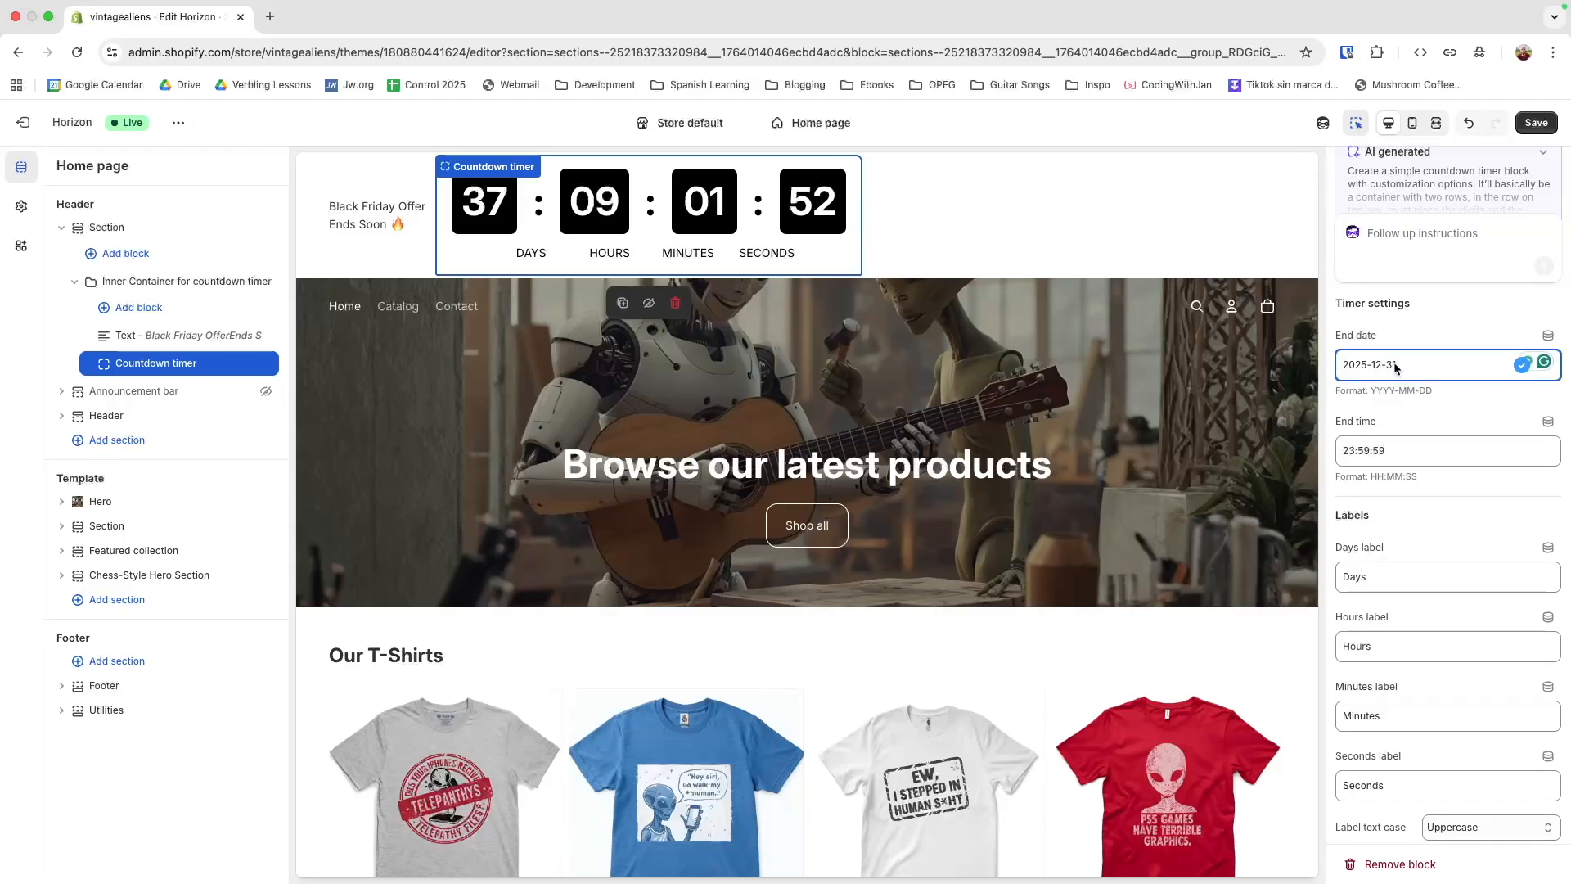
pyautogui.write('1')
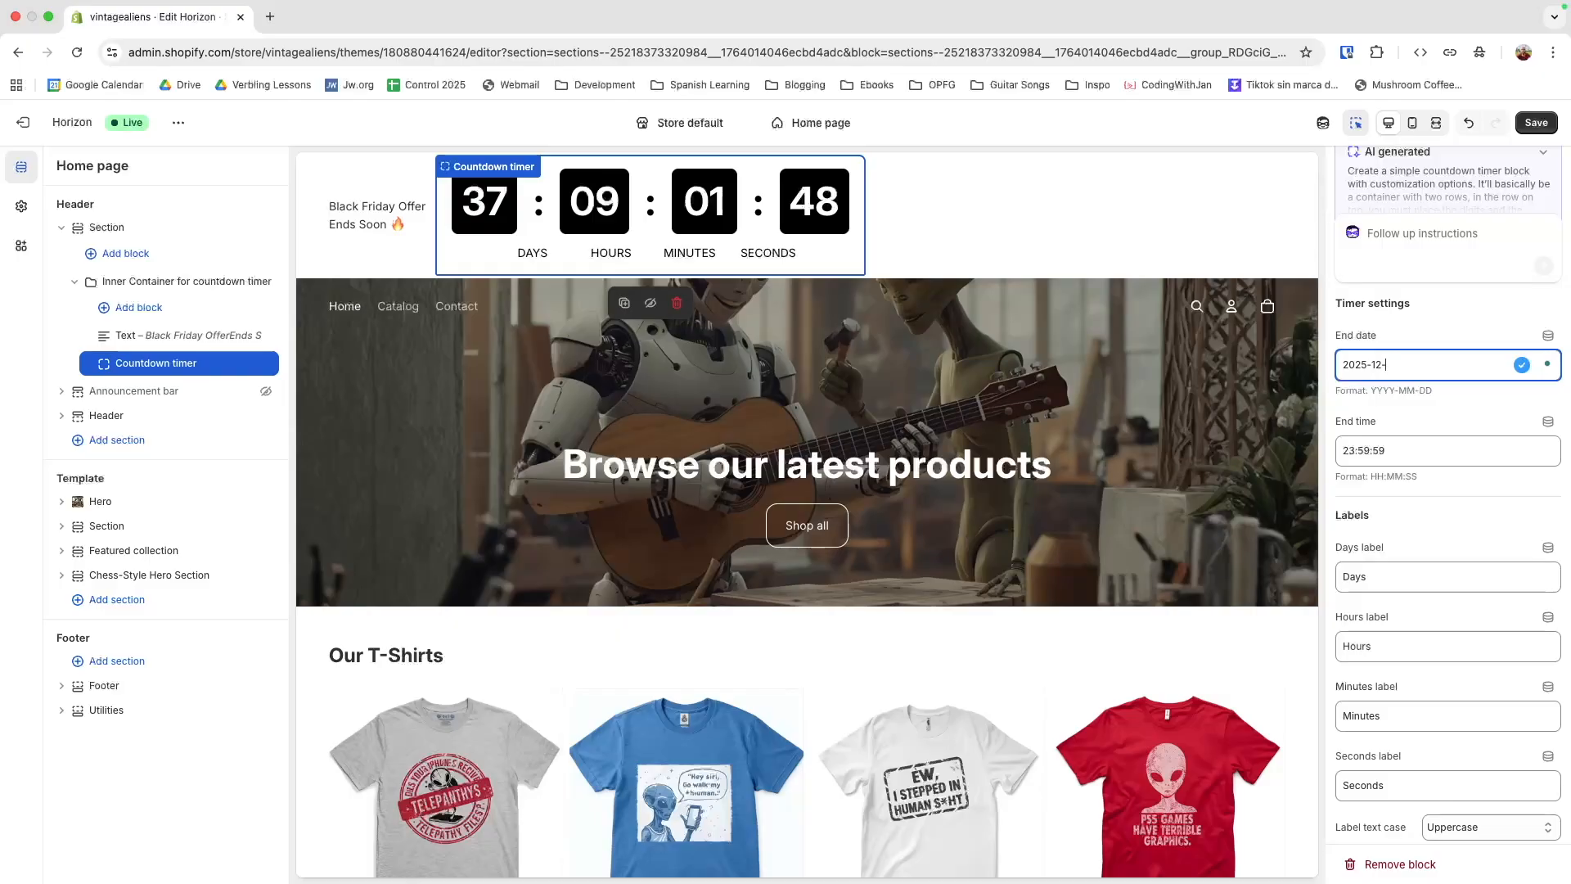
pyautogui.write('30')
pyautogui.write('1')
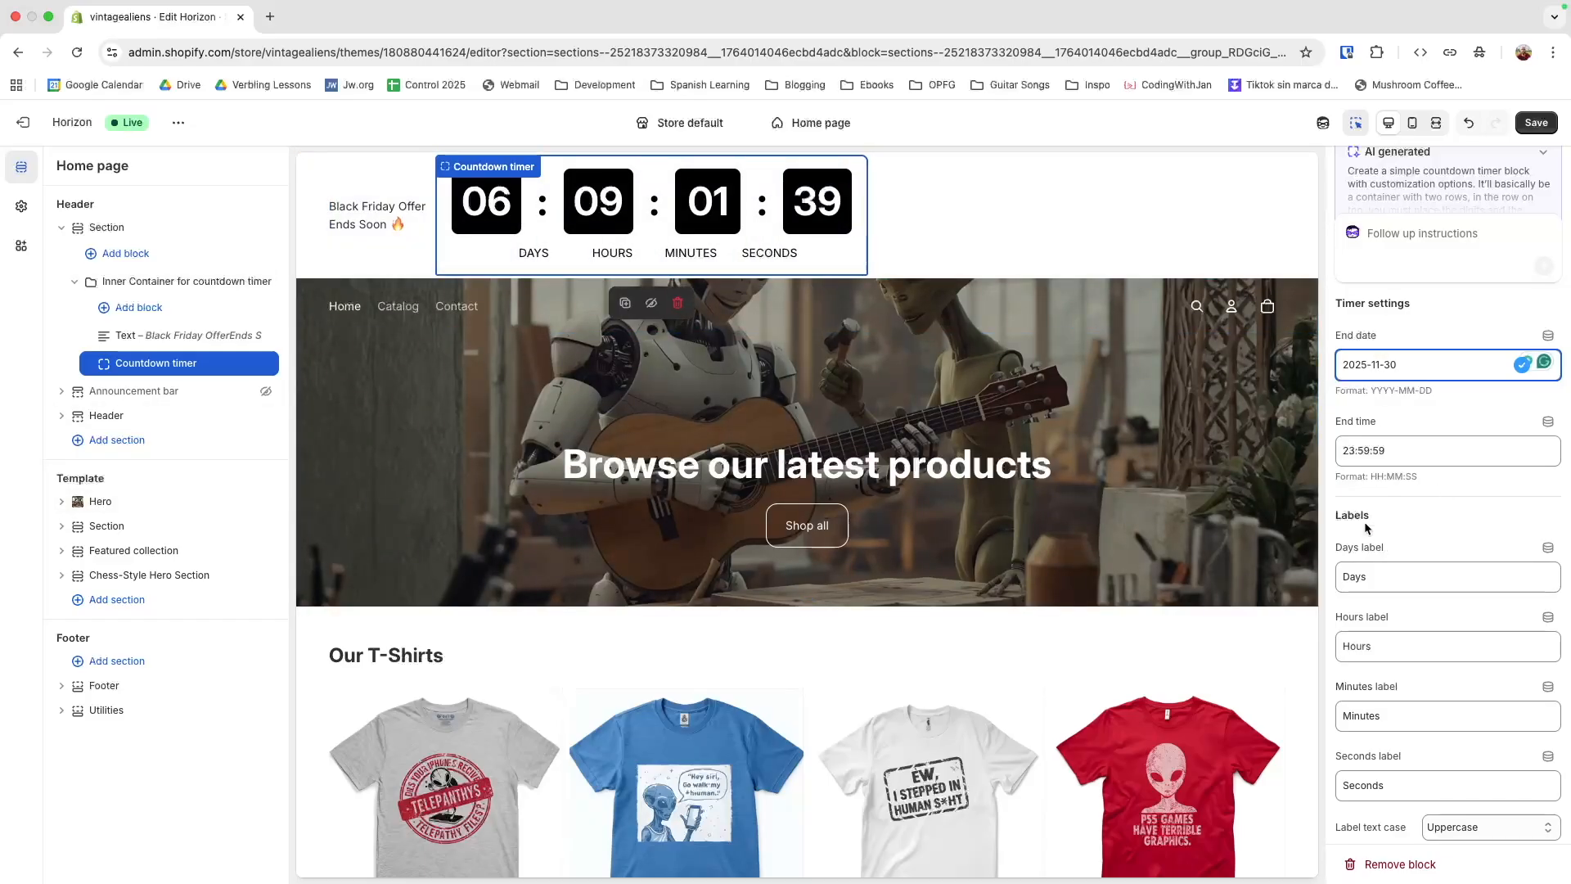
# Set the timer's unit gaps to 12 desktop and 0 mobile, unit widths to 40 and 30, digit-label gap to 0 and separator spacing to 3
pyautogui.scroll(-3, 1400, 534)
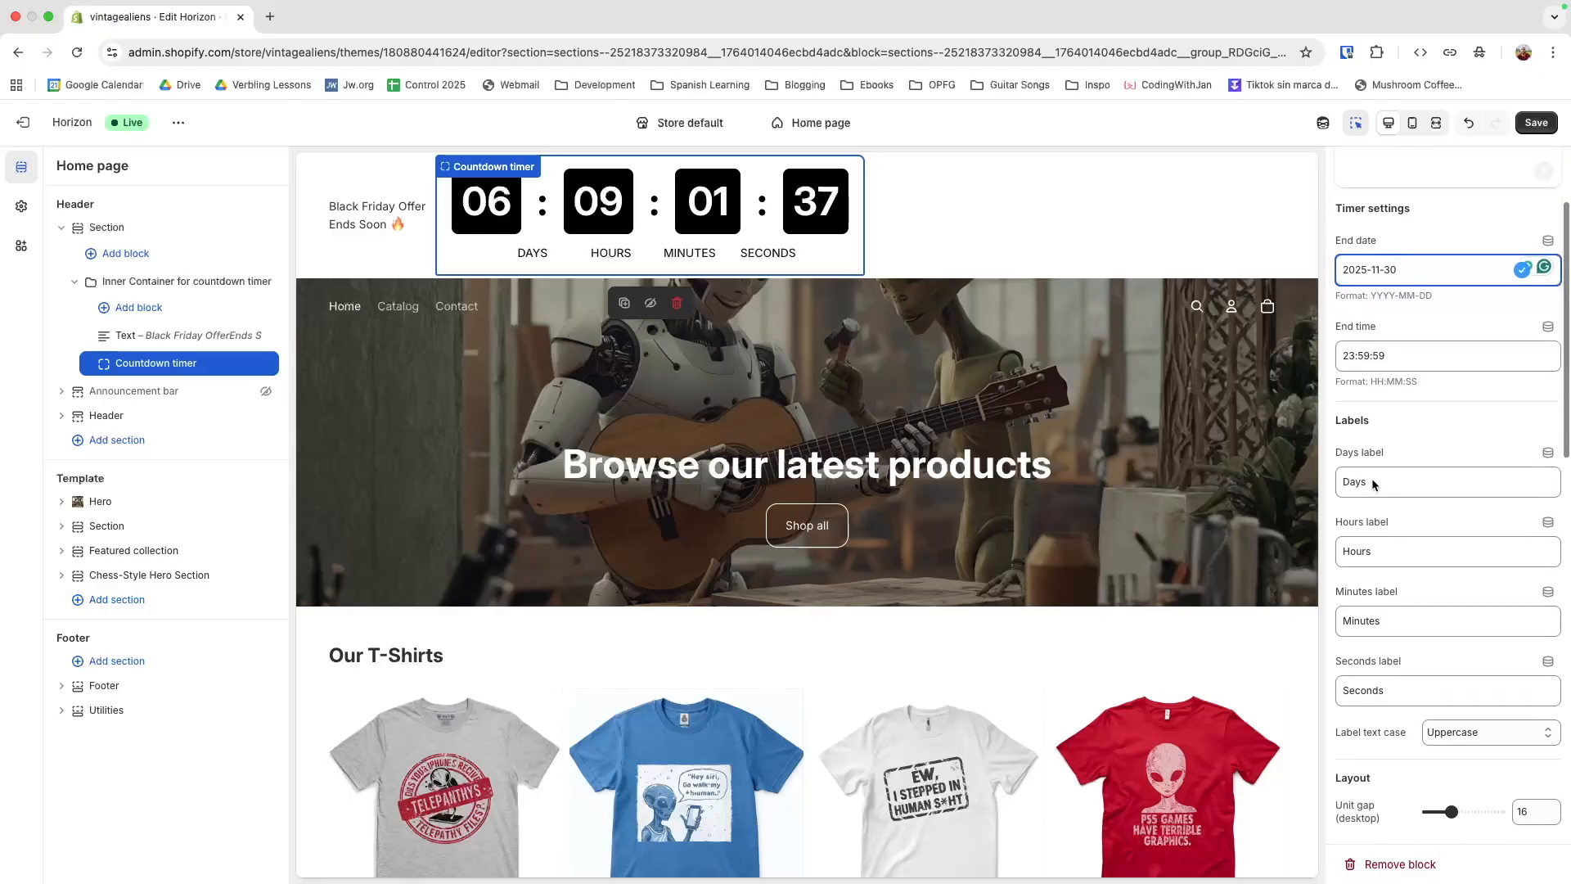
pyautogui.scroll(-3, 1367, 687)
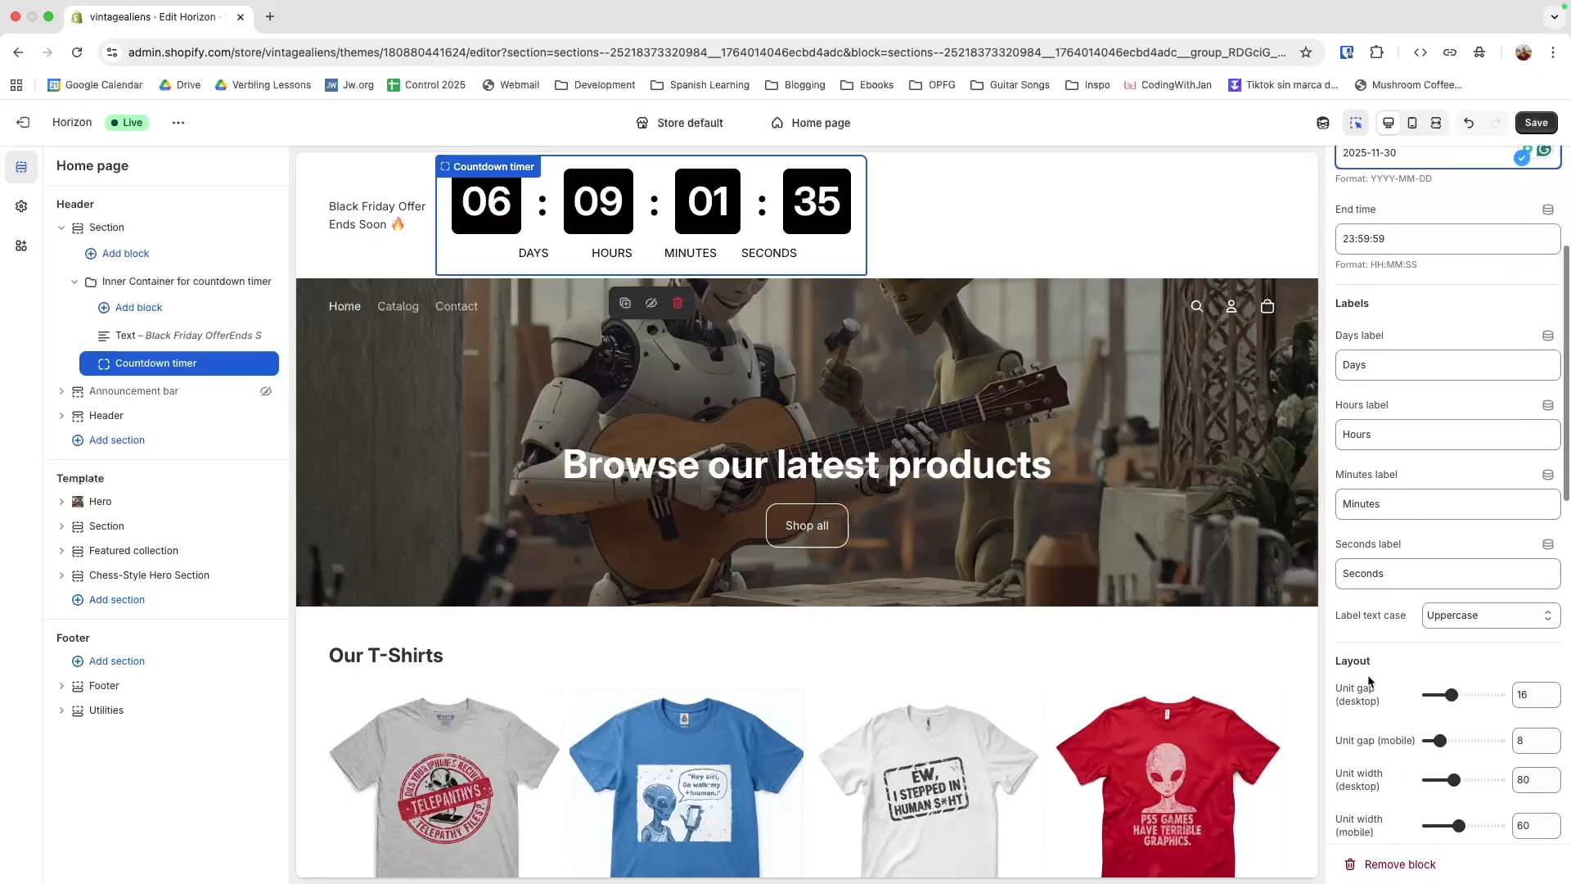
pyautogui.scroll(-3, 1373, 659)
pyautogui.scroll(-2, 1372, 659)
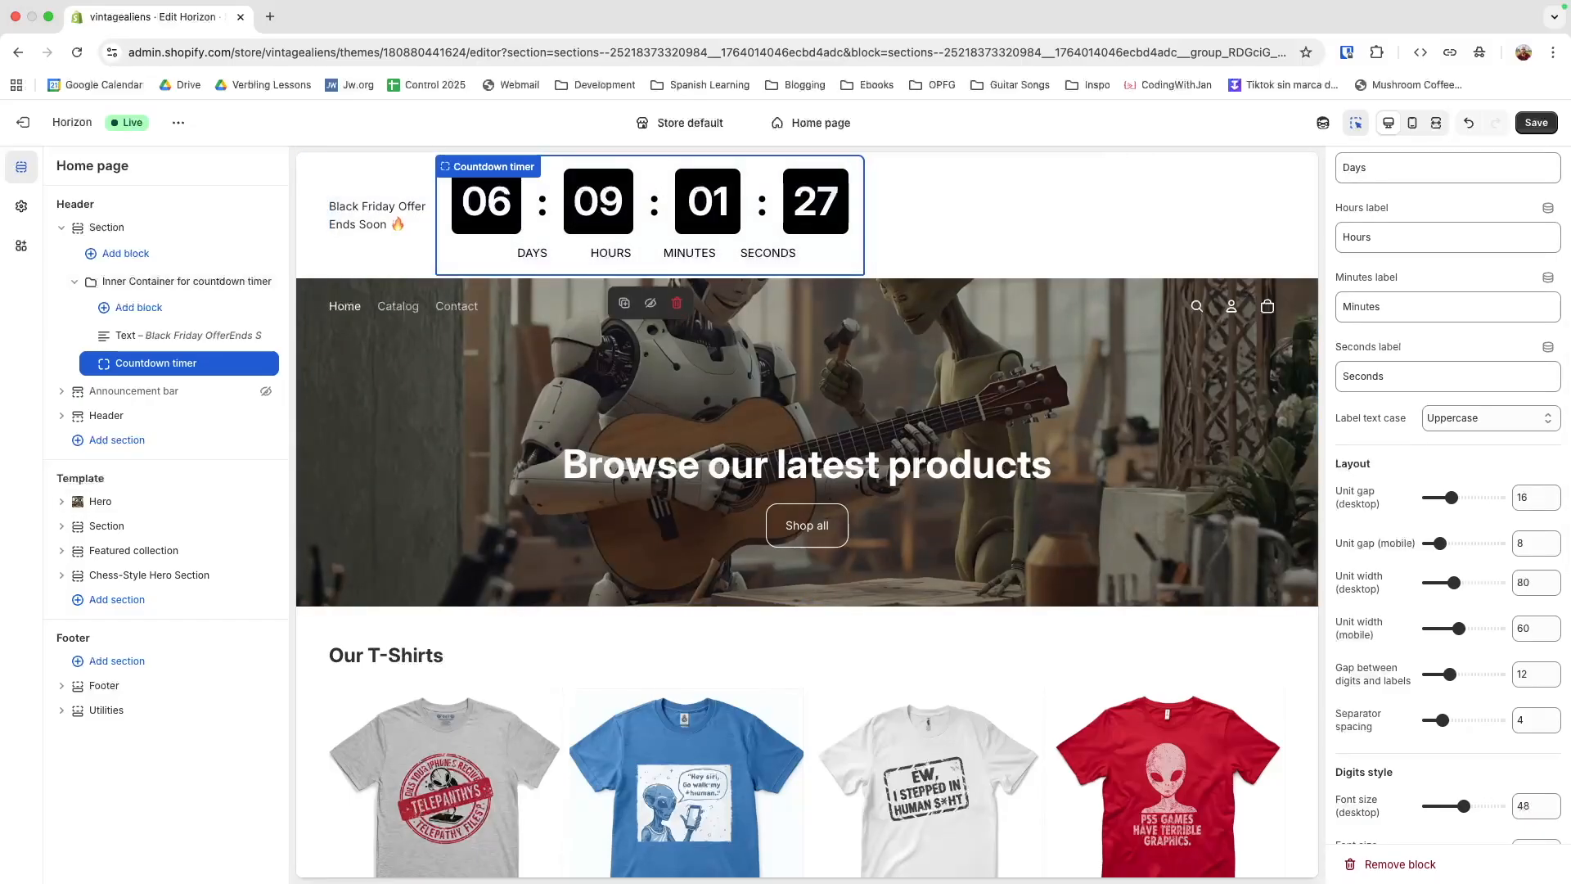
pyautogui.scroll(-1, 1456, 609)
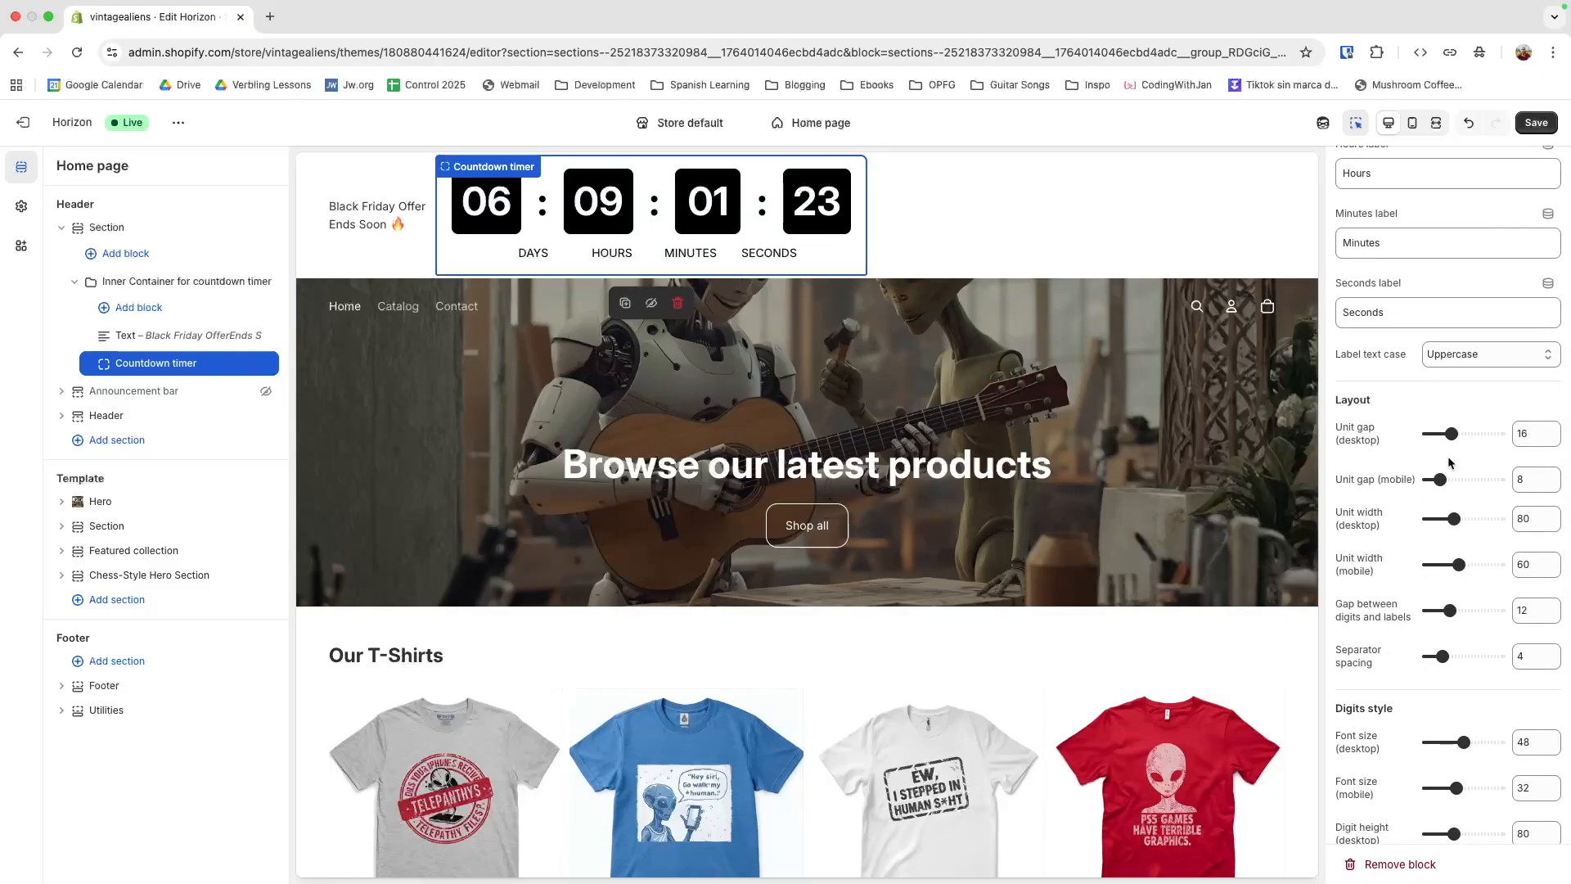
pyautogui.moveTo(1451, 435); pyautogui.dragTo(1386, 483)
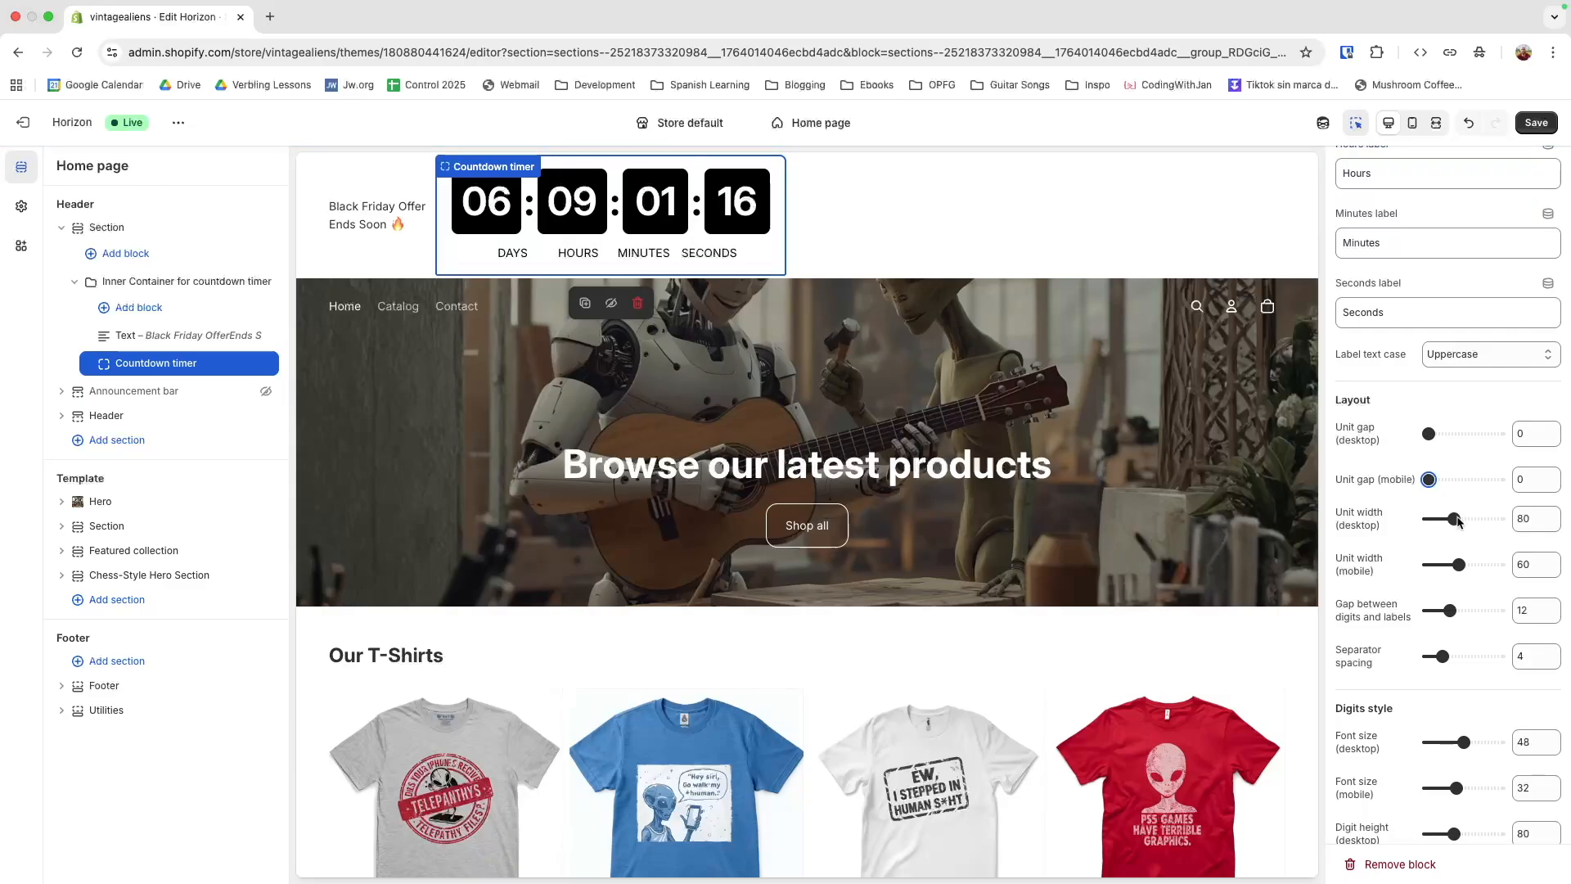
pyautogui.moveTo(1455, 519); pyautogui.dragTo(1386, 522)
pyautogui.moveTo(1459, 565); pyautogui.dragTo(1383, 567)
pyautogui.moveTo(1450, 611); pyautogui.dragTo(1363, 612)
pyautogui.moveTo(1428, 433); pyautogui.dragTo(1445, 435)
pyautogui.moveTo(1442, 657); pyautogui.dragTo(1438, 658)
# Set the timer's digit font sizes to 24 desktop and 18 mobile, both digit heights to 40, and digit padding to 0
pyautogui.scroll(-2, 1422, 672)
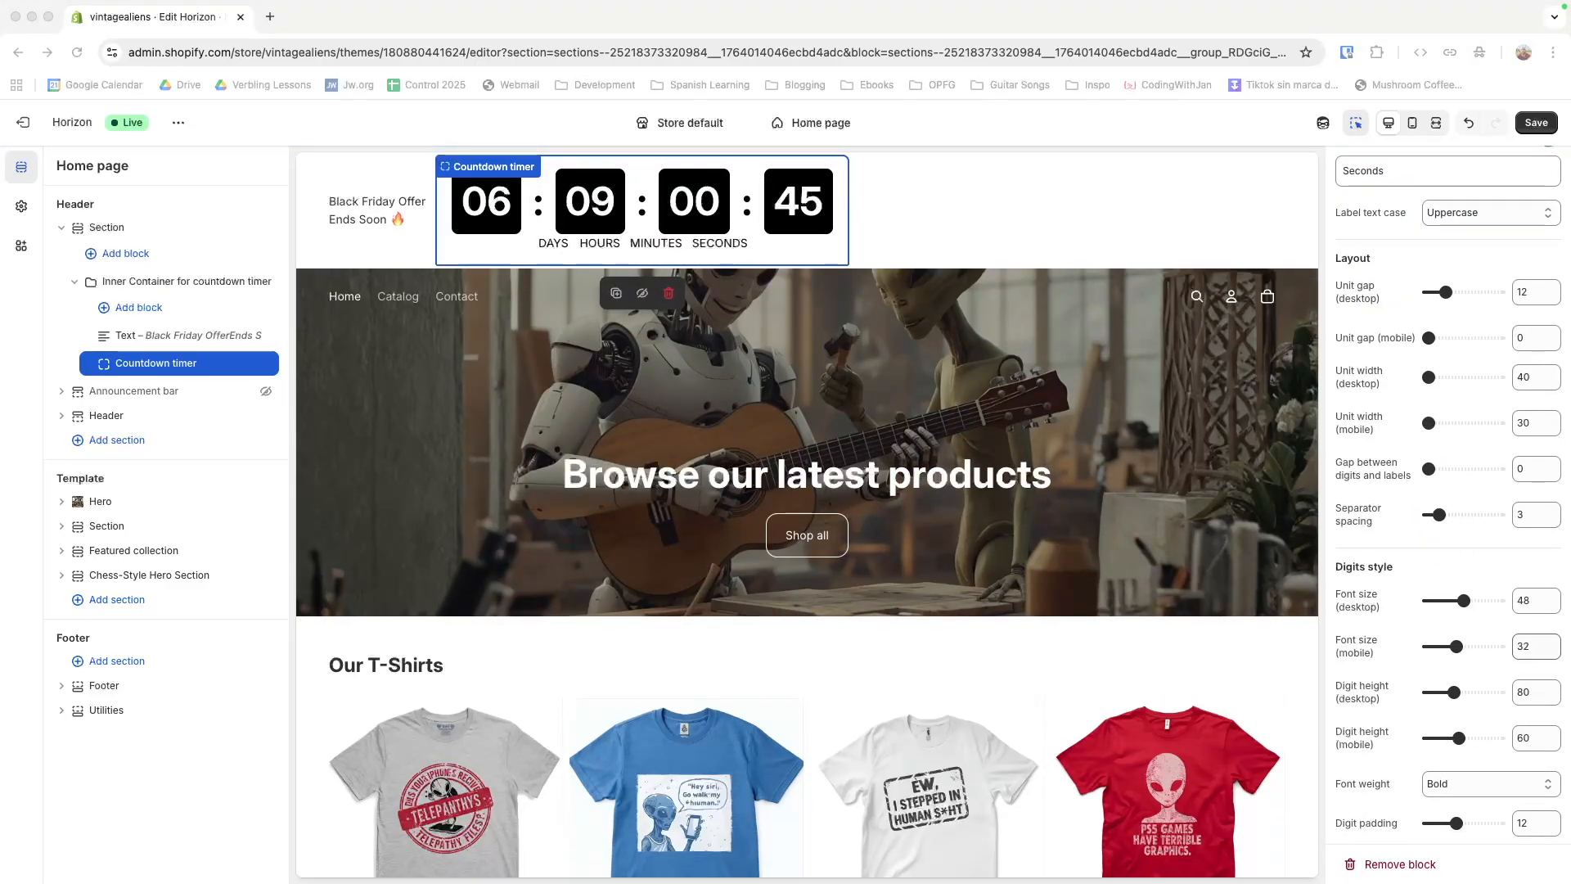
pyautogui.doubleClick(1521, 601)
pyautogui.write('24')
pyautogui.doubleClick(1524, 647)
pyautogui.write('18')
pyautogui.doubleClick(1523, 693)
pyautogui.moveTo(1454, 693); pyautogui.dragTo(1428, 727)
pyautogui.scroll(-2, 1423, 769)
pyautogui.scroll(-5, 1386, 655)
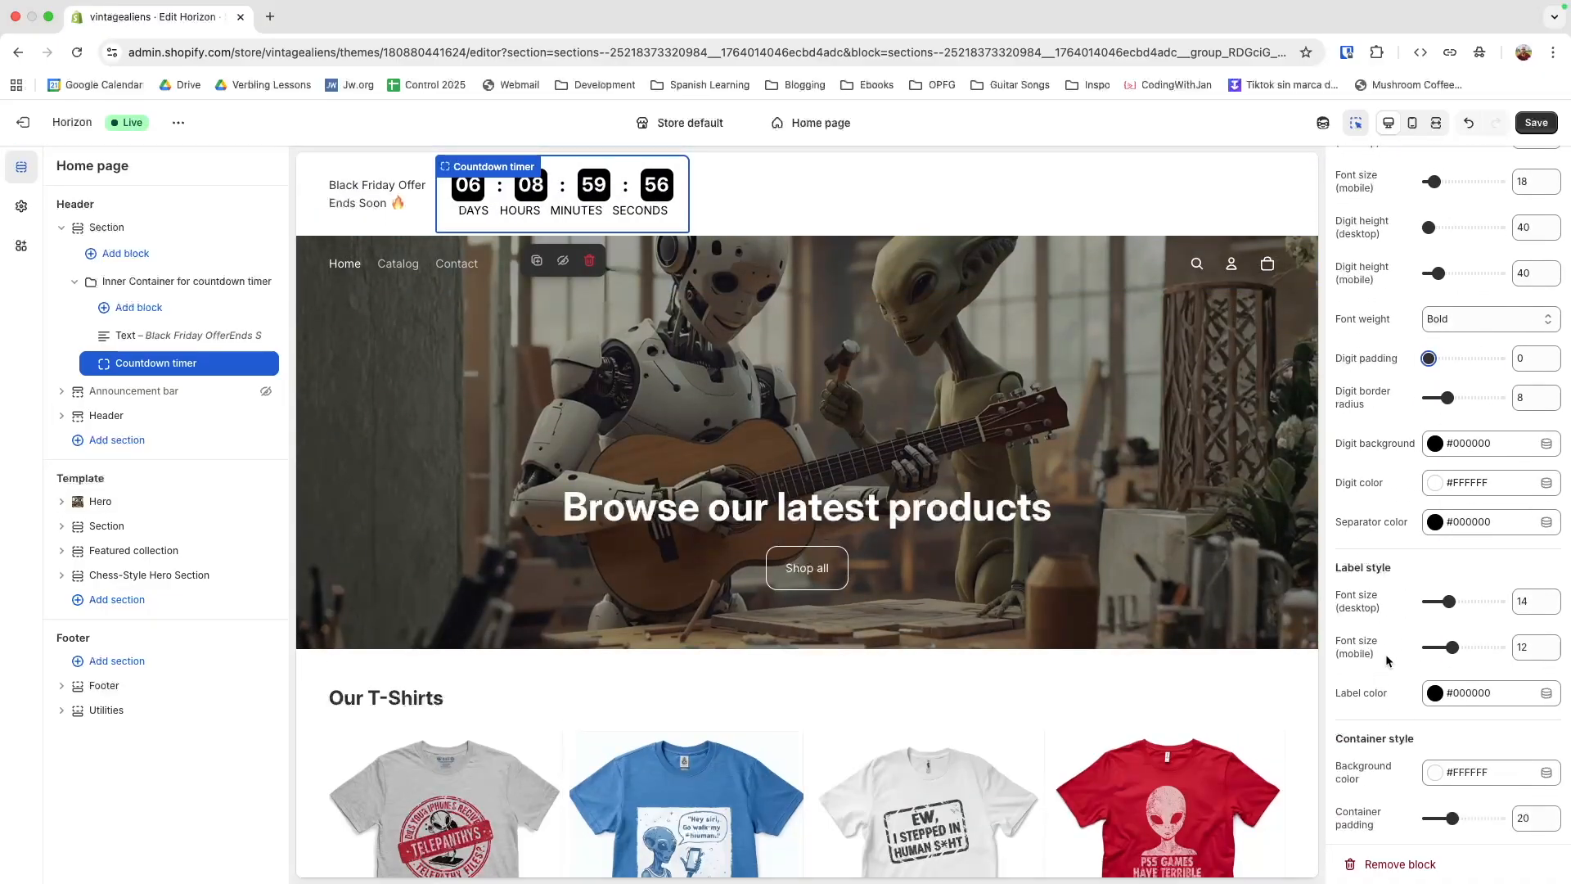
# Clear the timer's container background color to make it transparent
pyautogui.click(1535, 548)
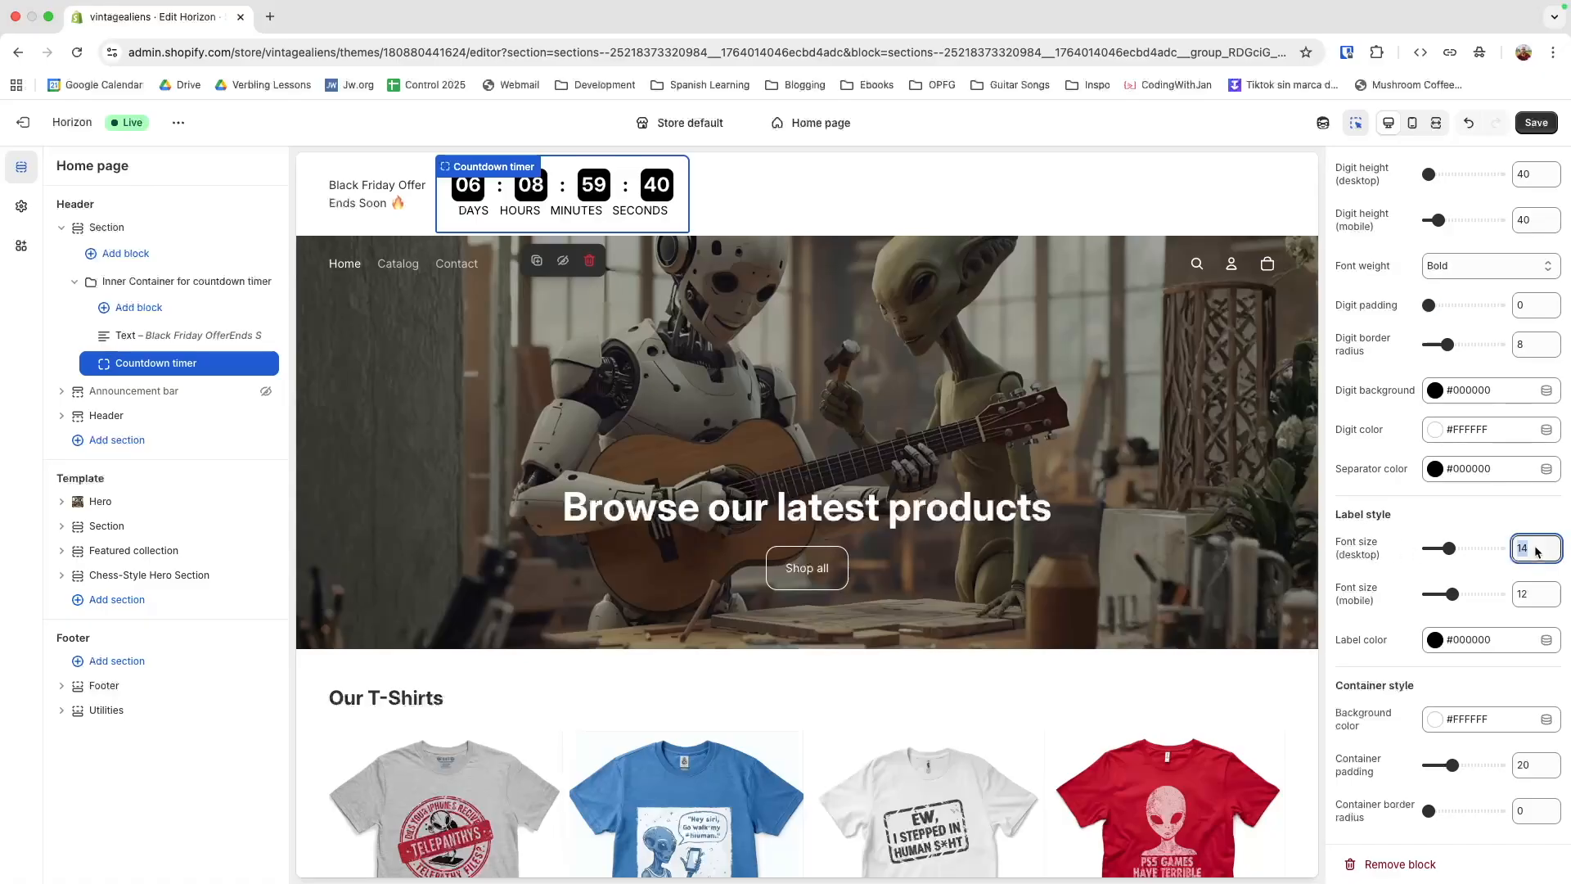
pyautogui.click(1435, 720)
pyautogui.click(1491, 514)
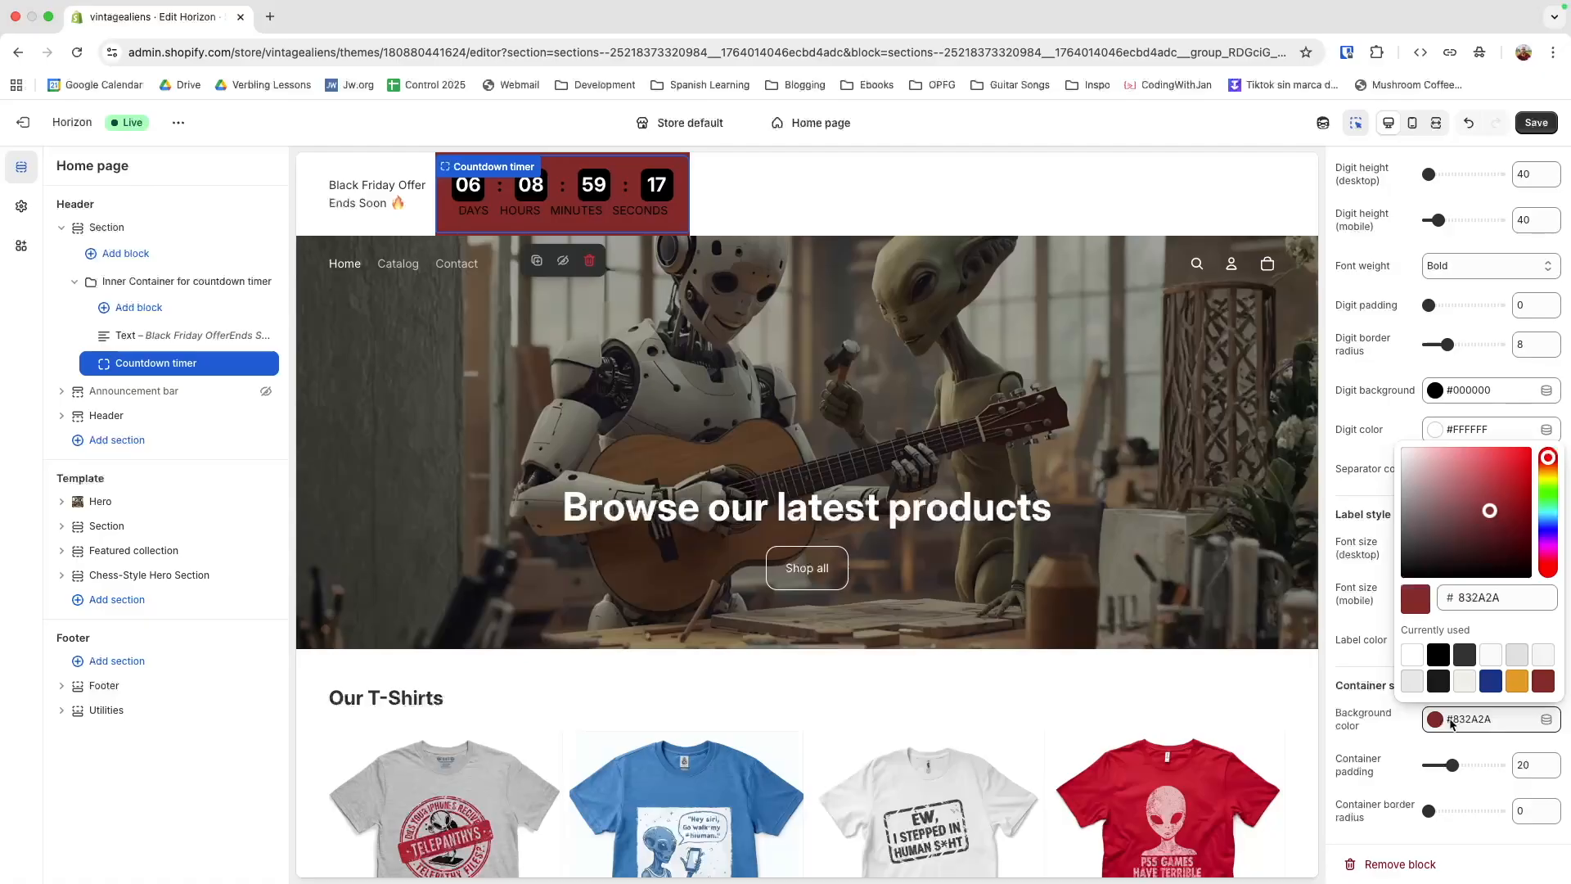
pyautogui.doubleClick(1499, 607)
pyautogui.press('BackSpace')
pyautogui.press('BackSpace')
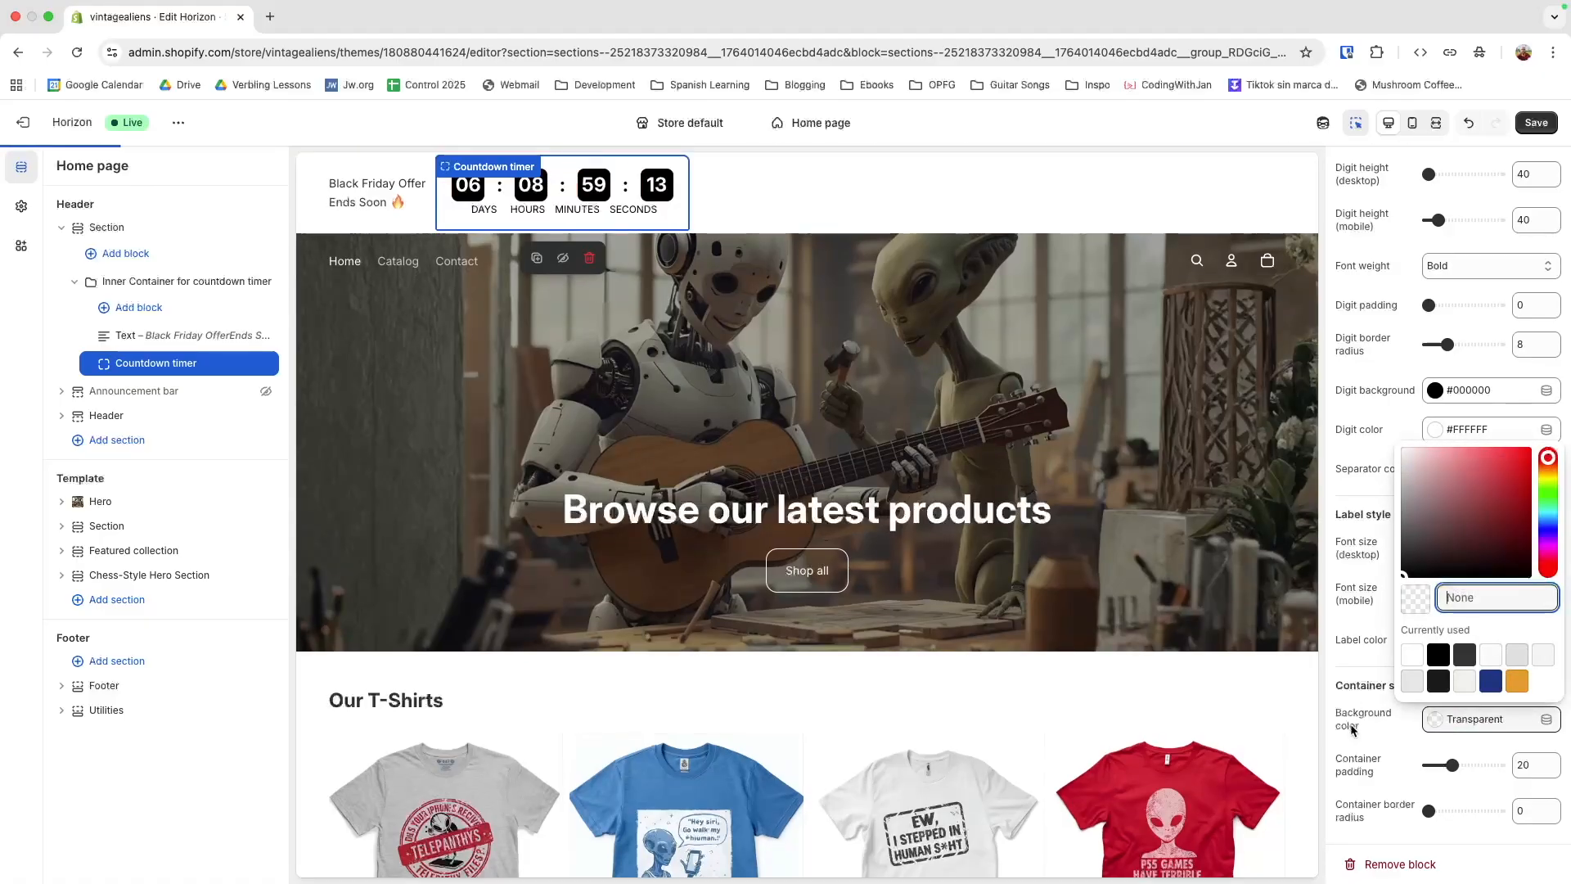
pyautogui.click(1354, 729)
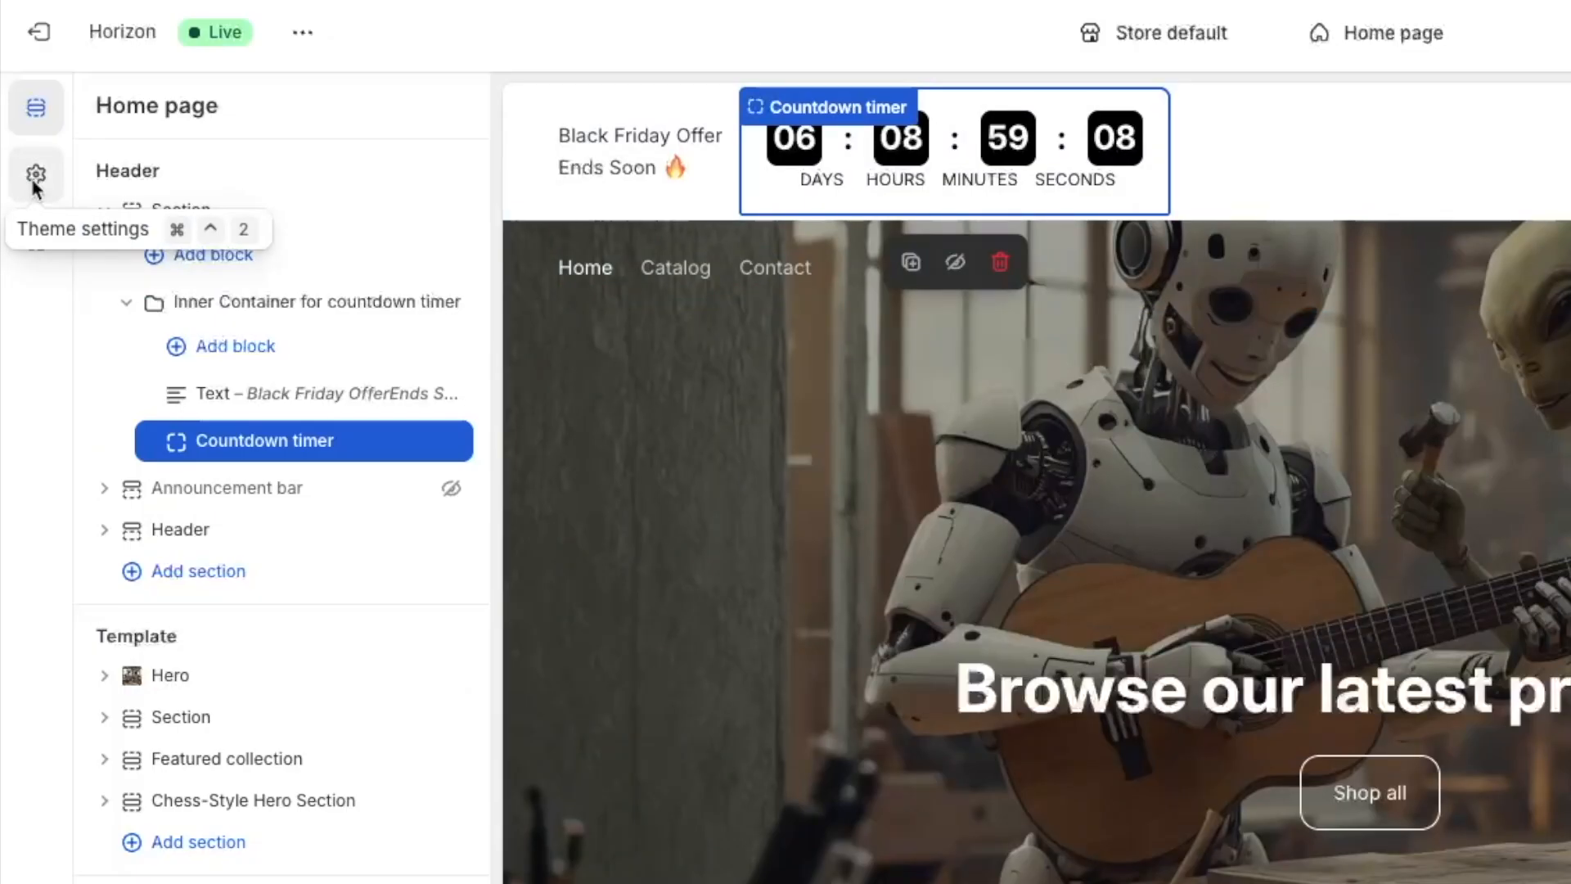
# Review the colors defined for Scheme 8 in the theme's color settings, and return to the page's section list
pyautogui.click(35, 178)
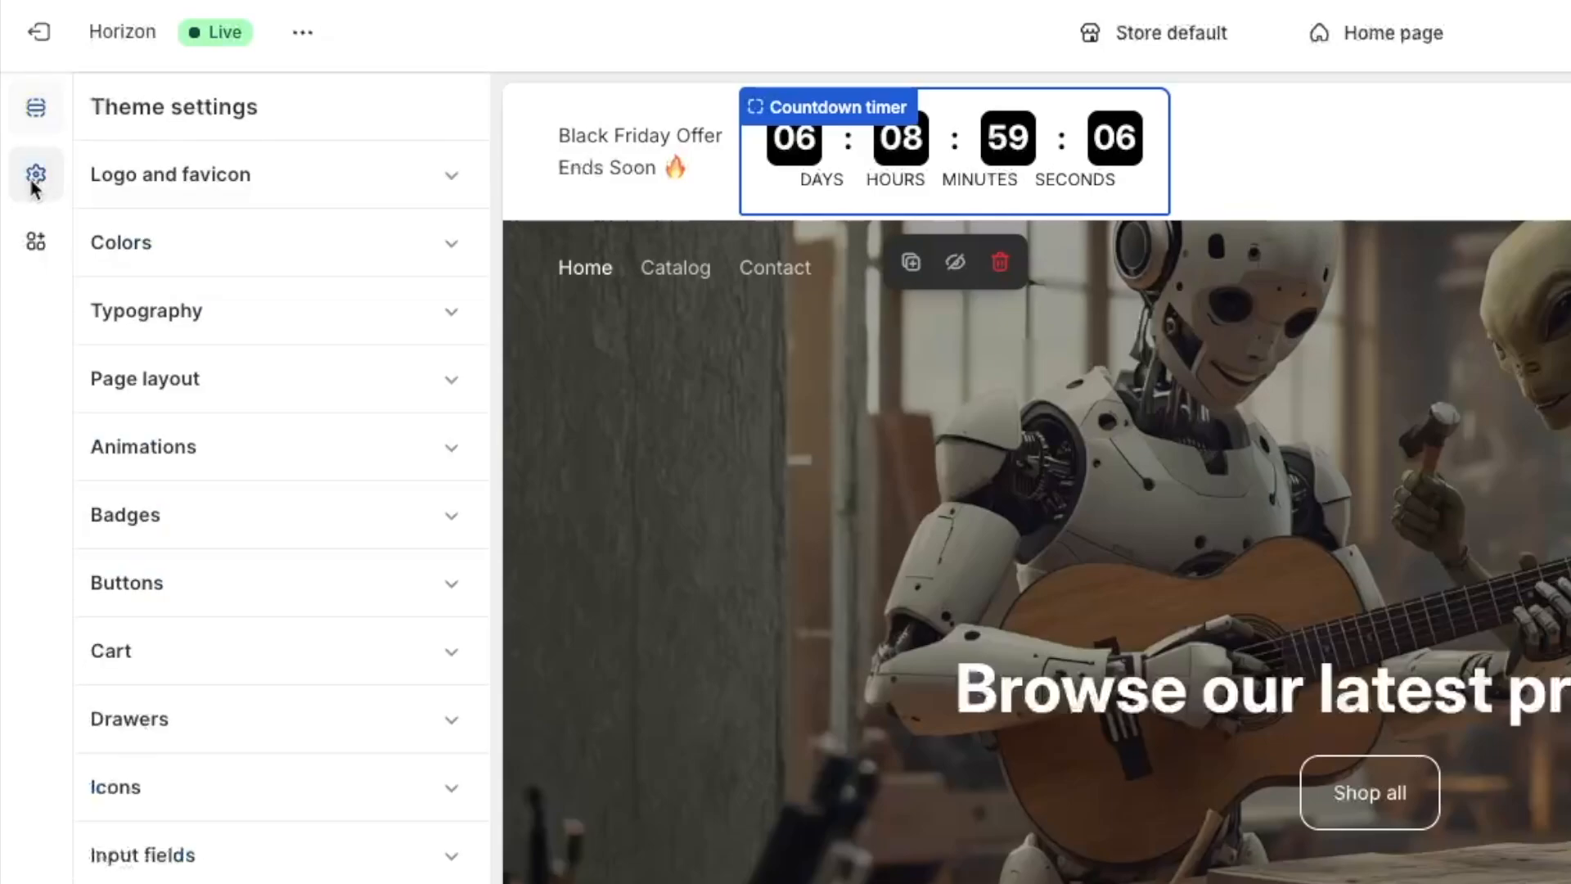
pyautogui.click(175, 246)
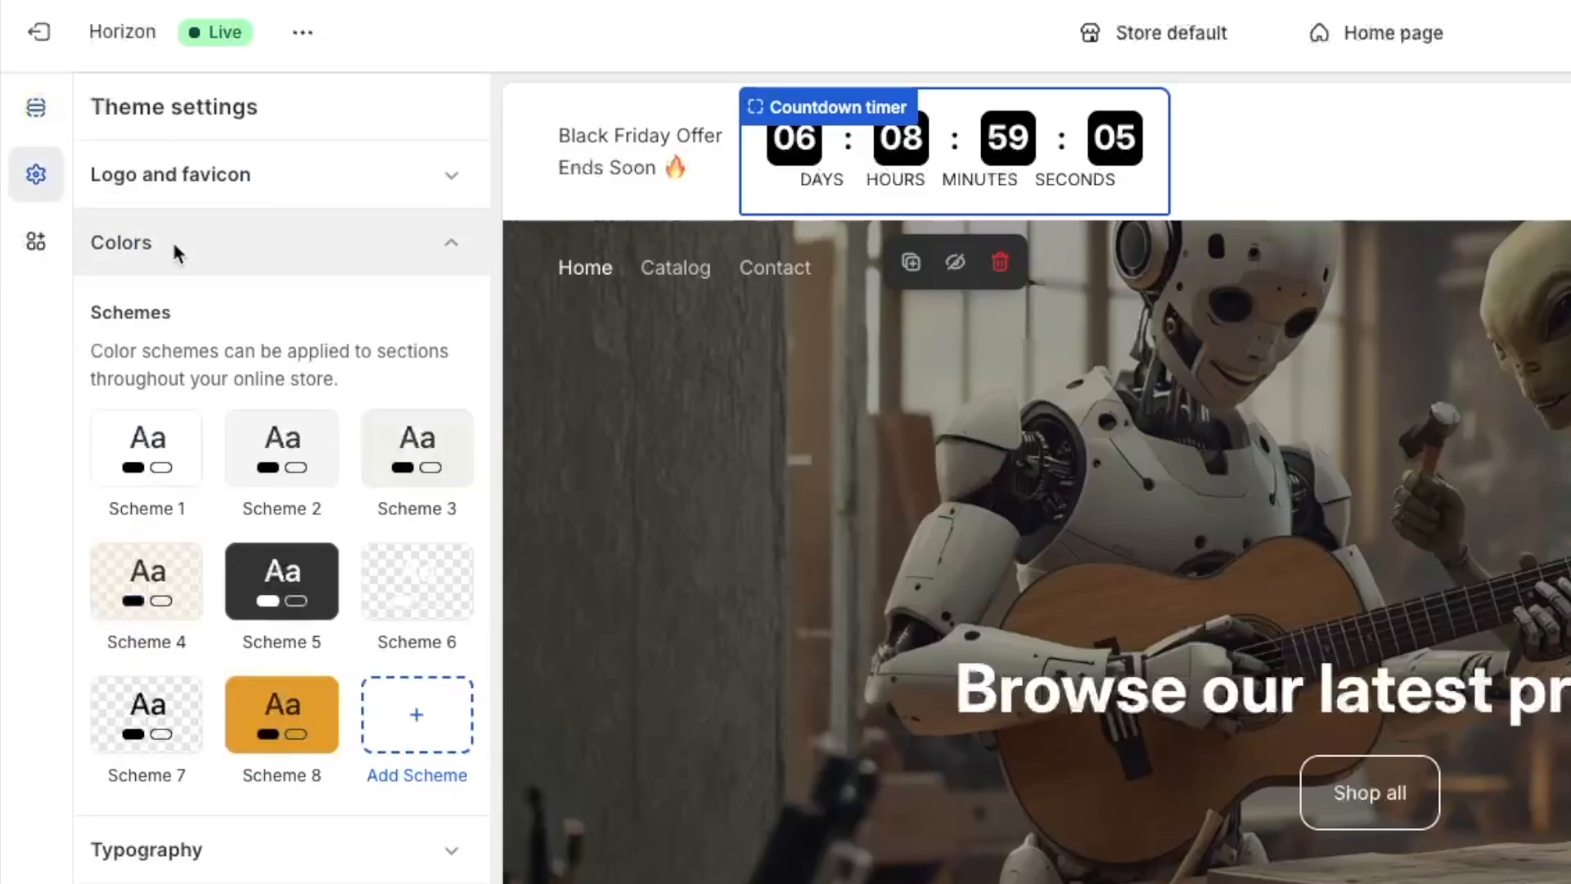
pyautogui.click(281, 726)
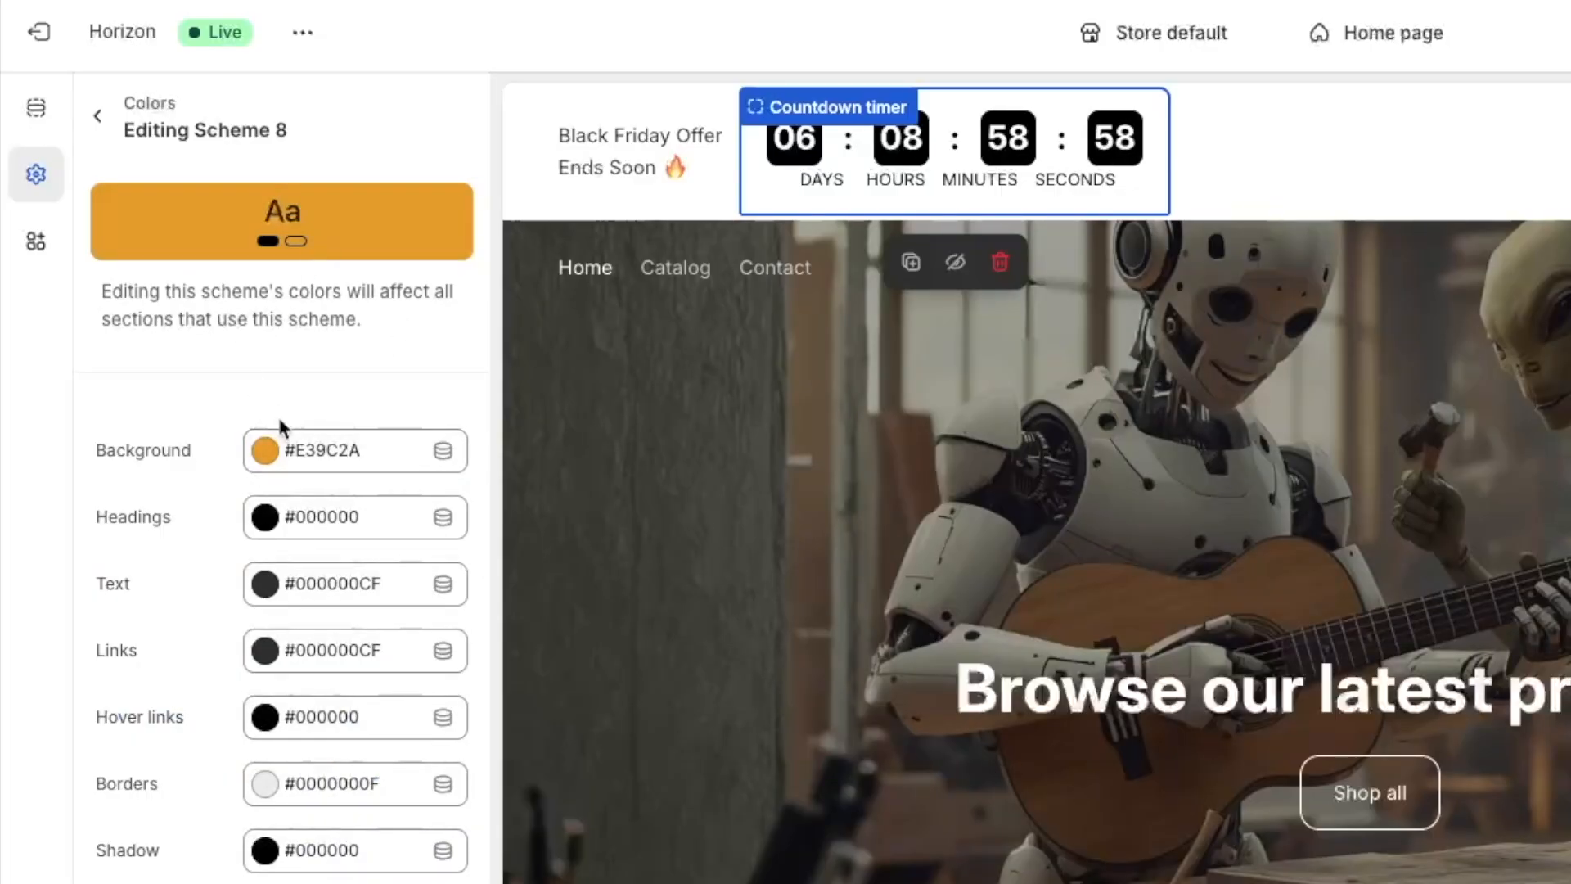
pyautogui.click(795, 180)
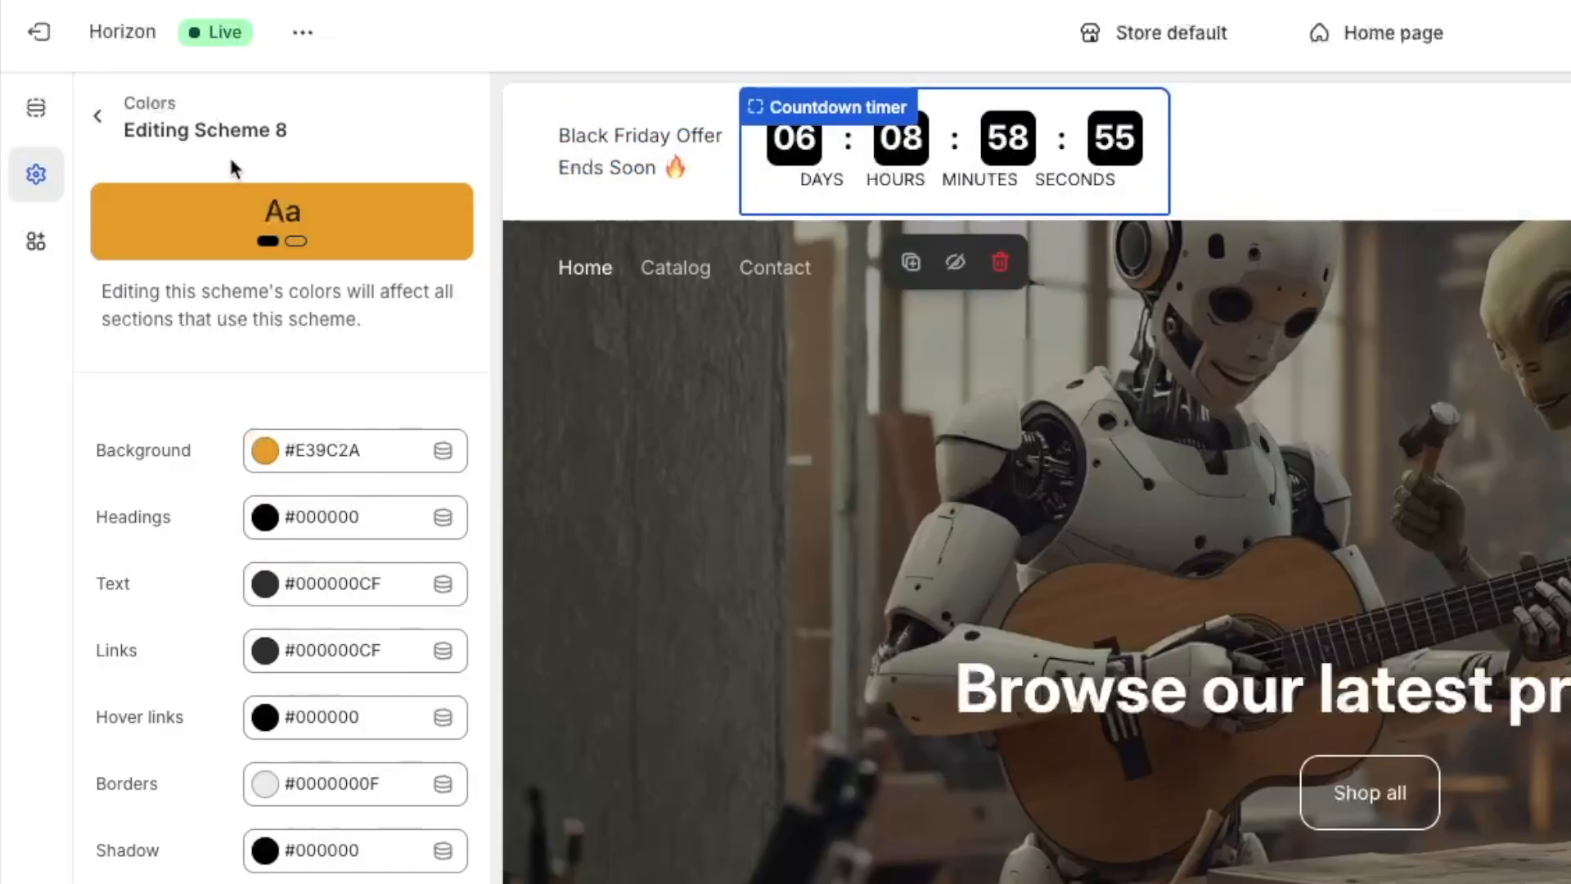
pyautogui.click(98, 116)
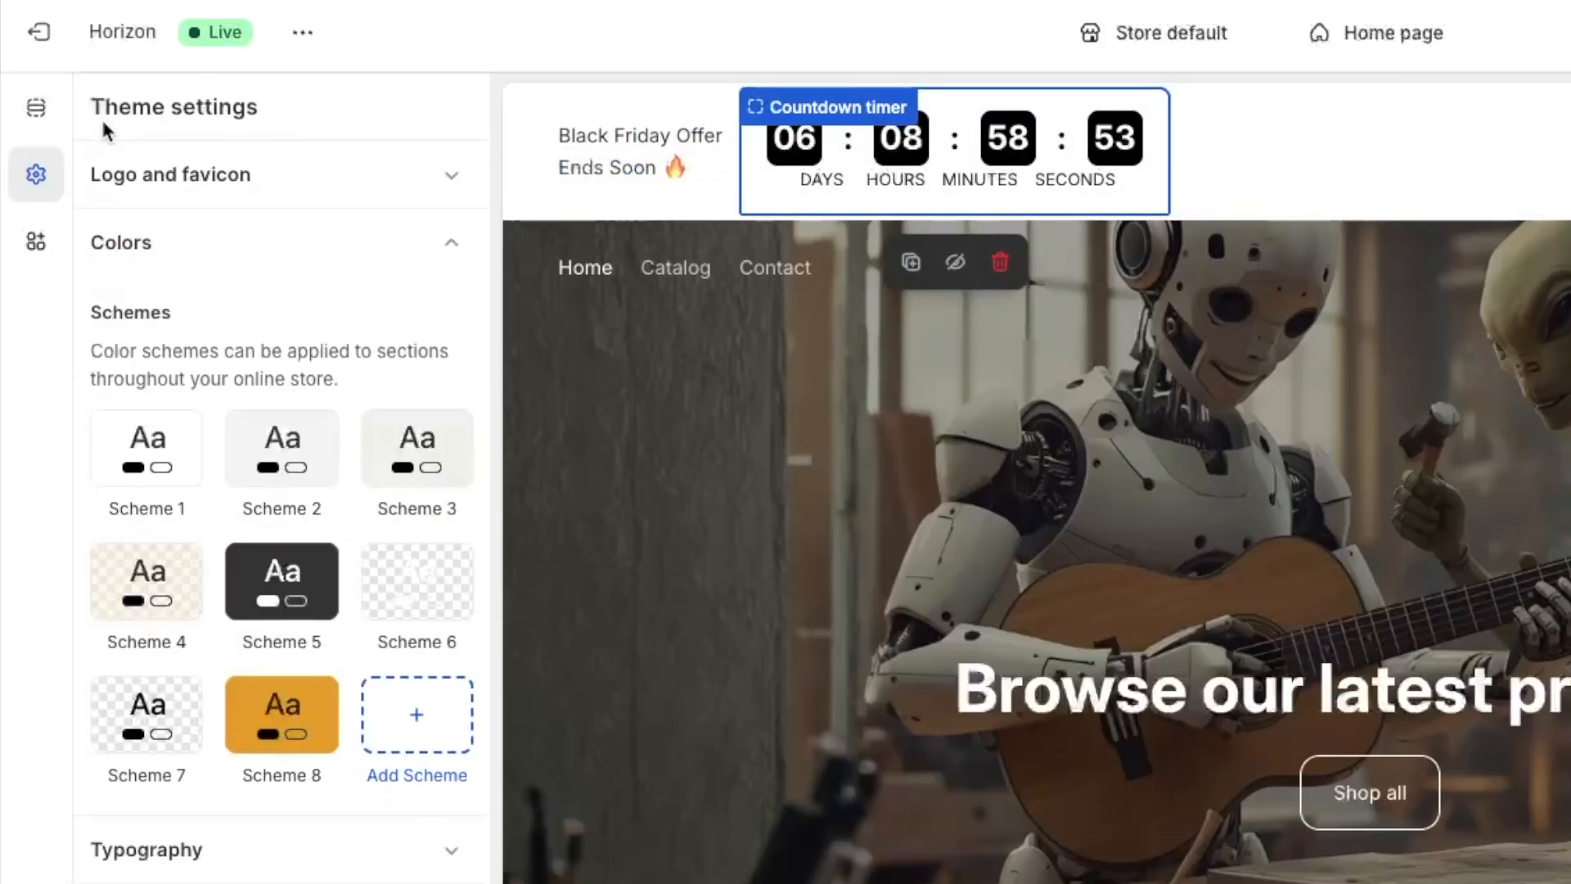
pyautogui.click(35, 107)
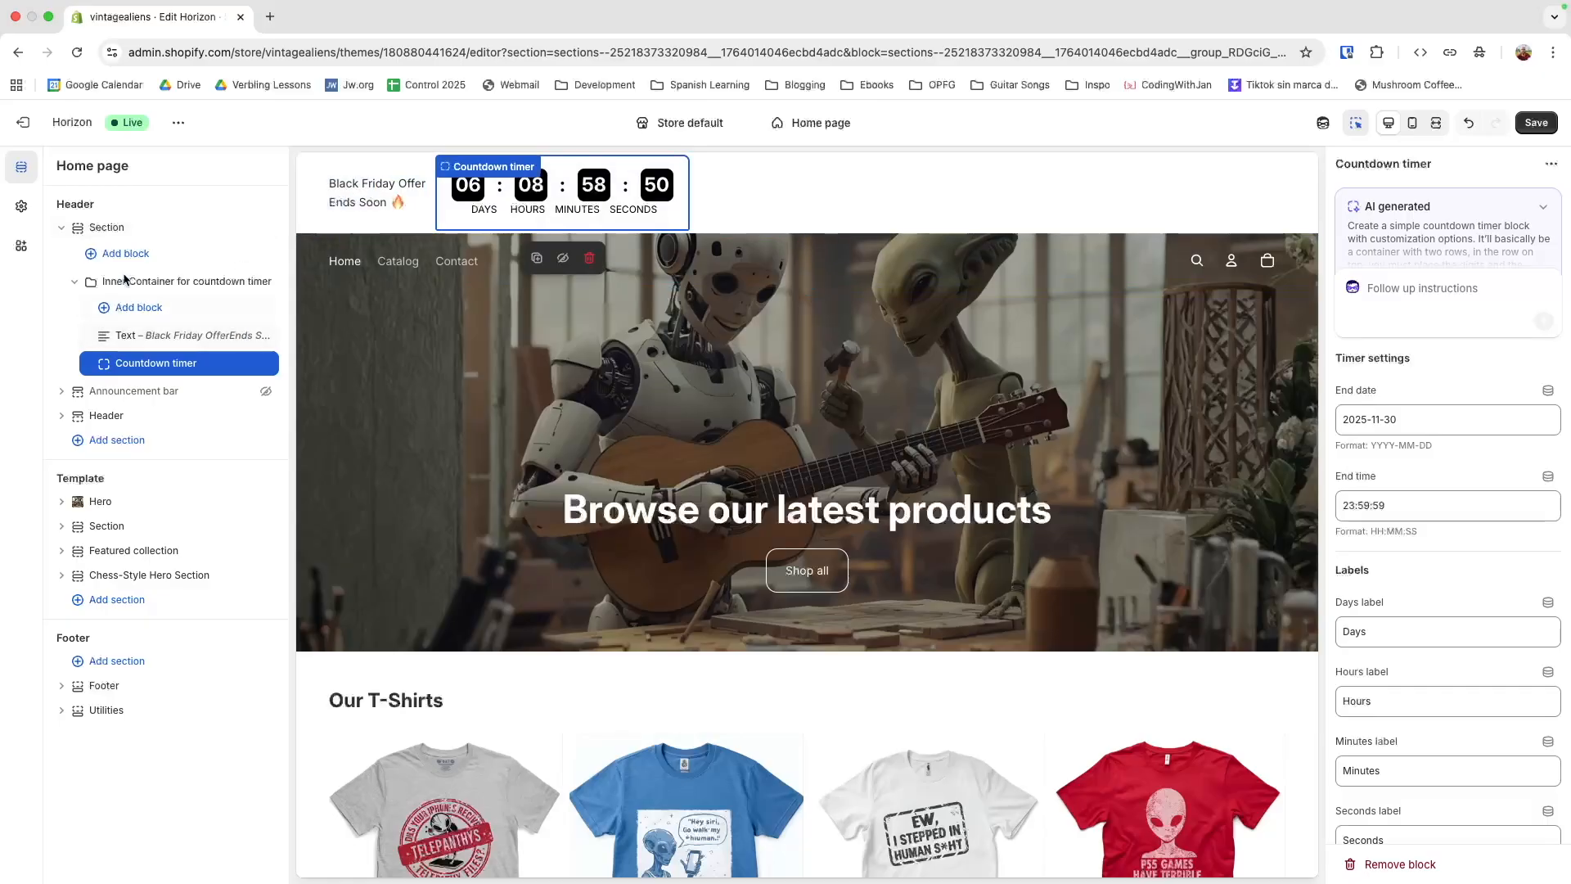
# Apply color scheme Scheme 8 to the header section holding the countdown and set its alignment to Center
pyautogui.click(131, 229)
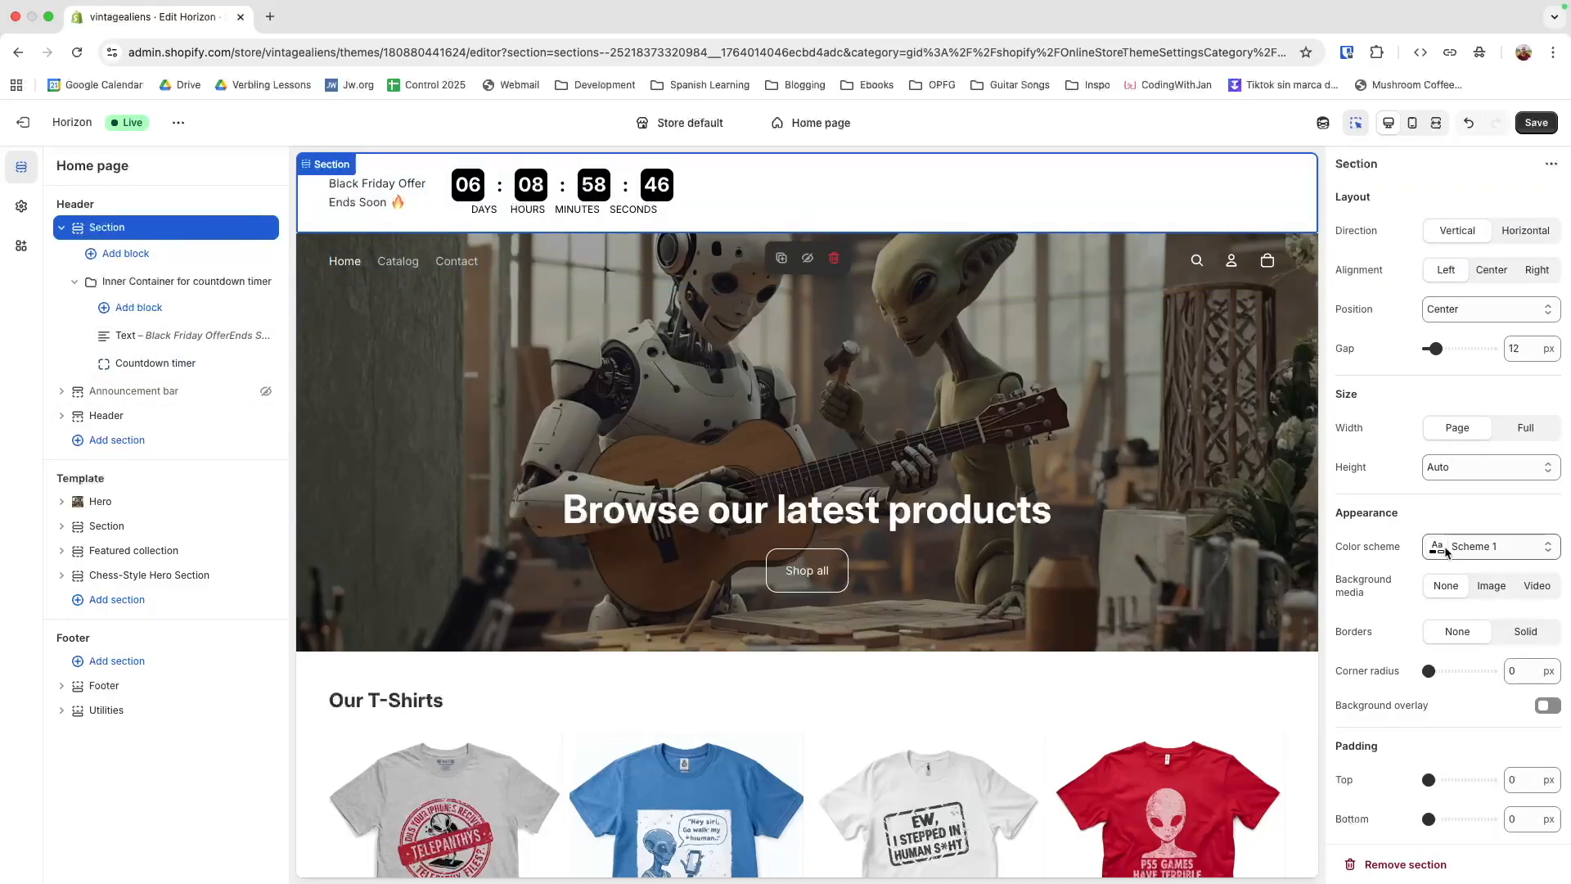
pyautogui.click(1486, 550)
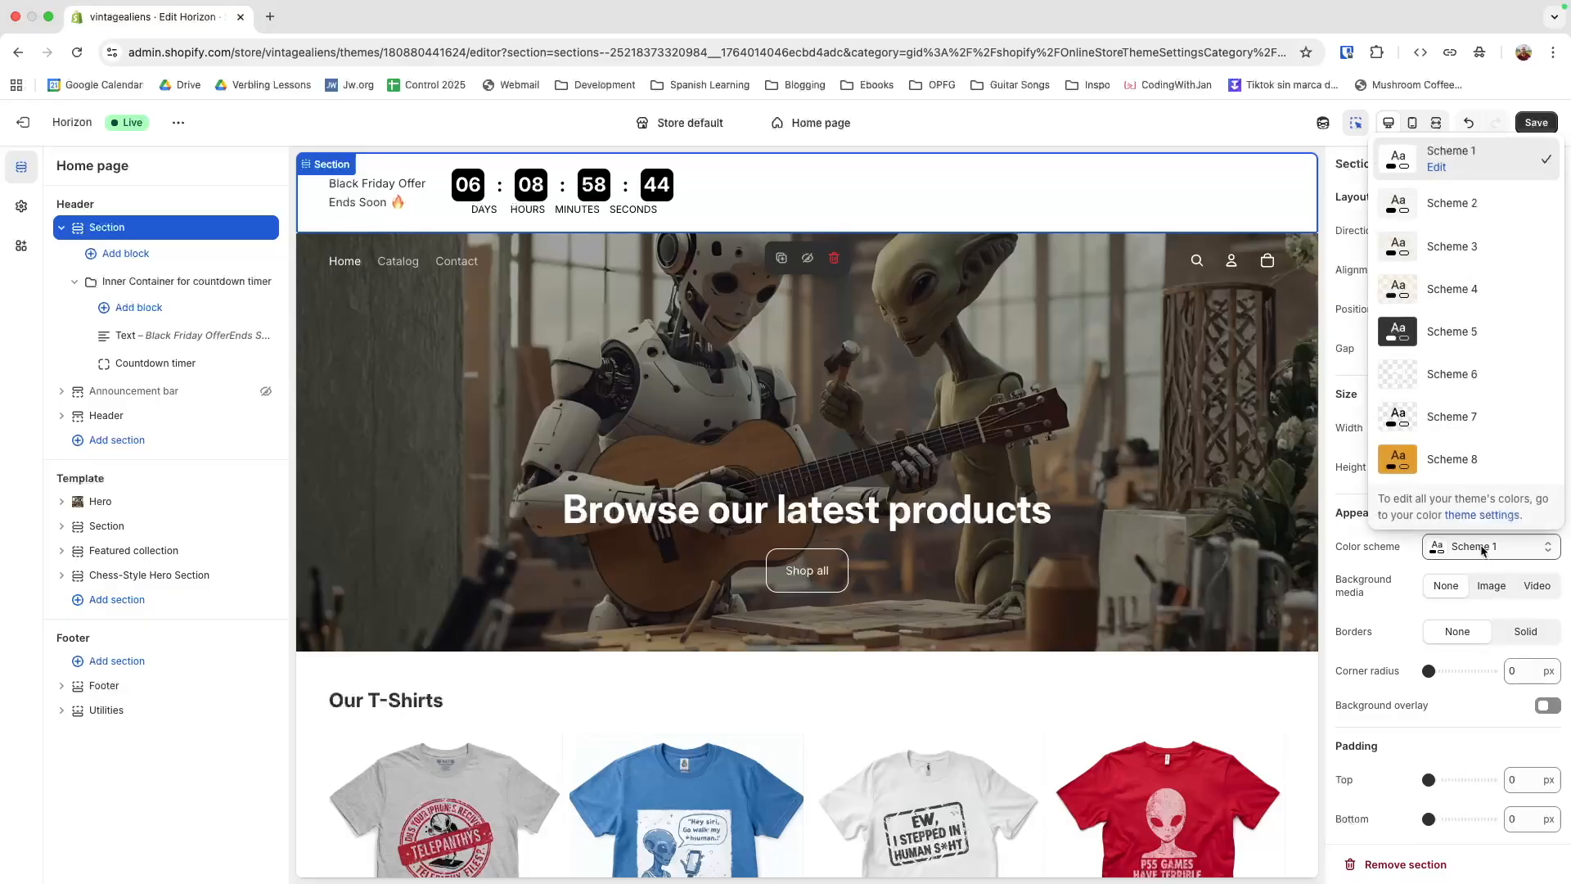
pyautogui.click(1451, 468)
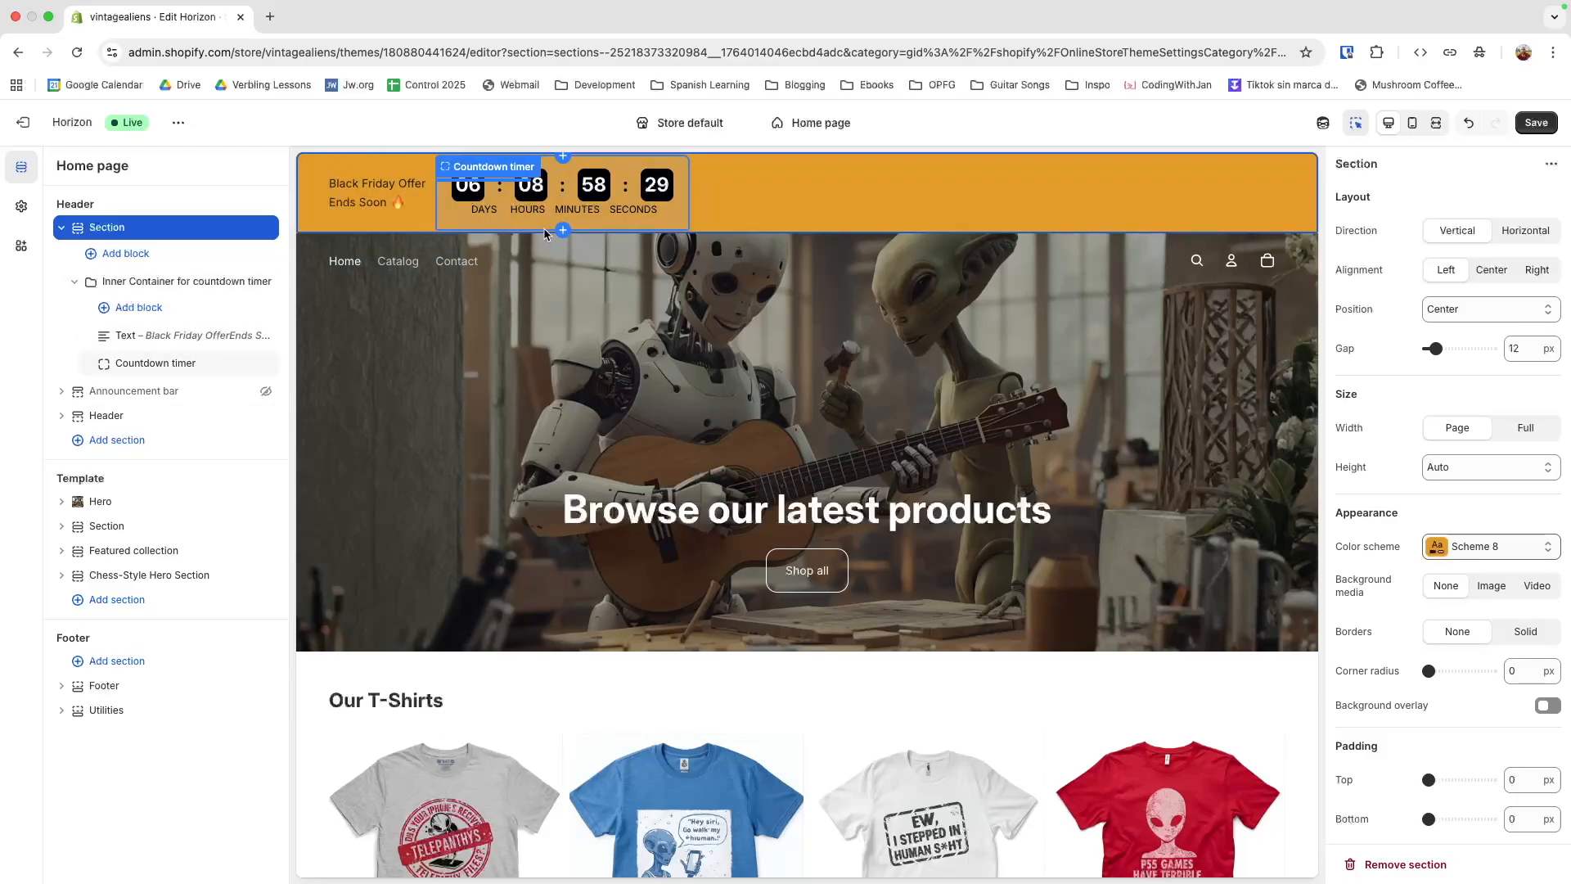
pyautogui.click(1482, 273)
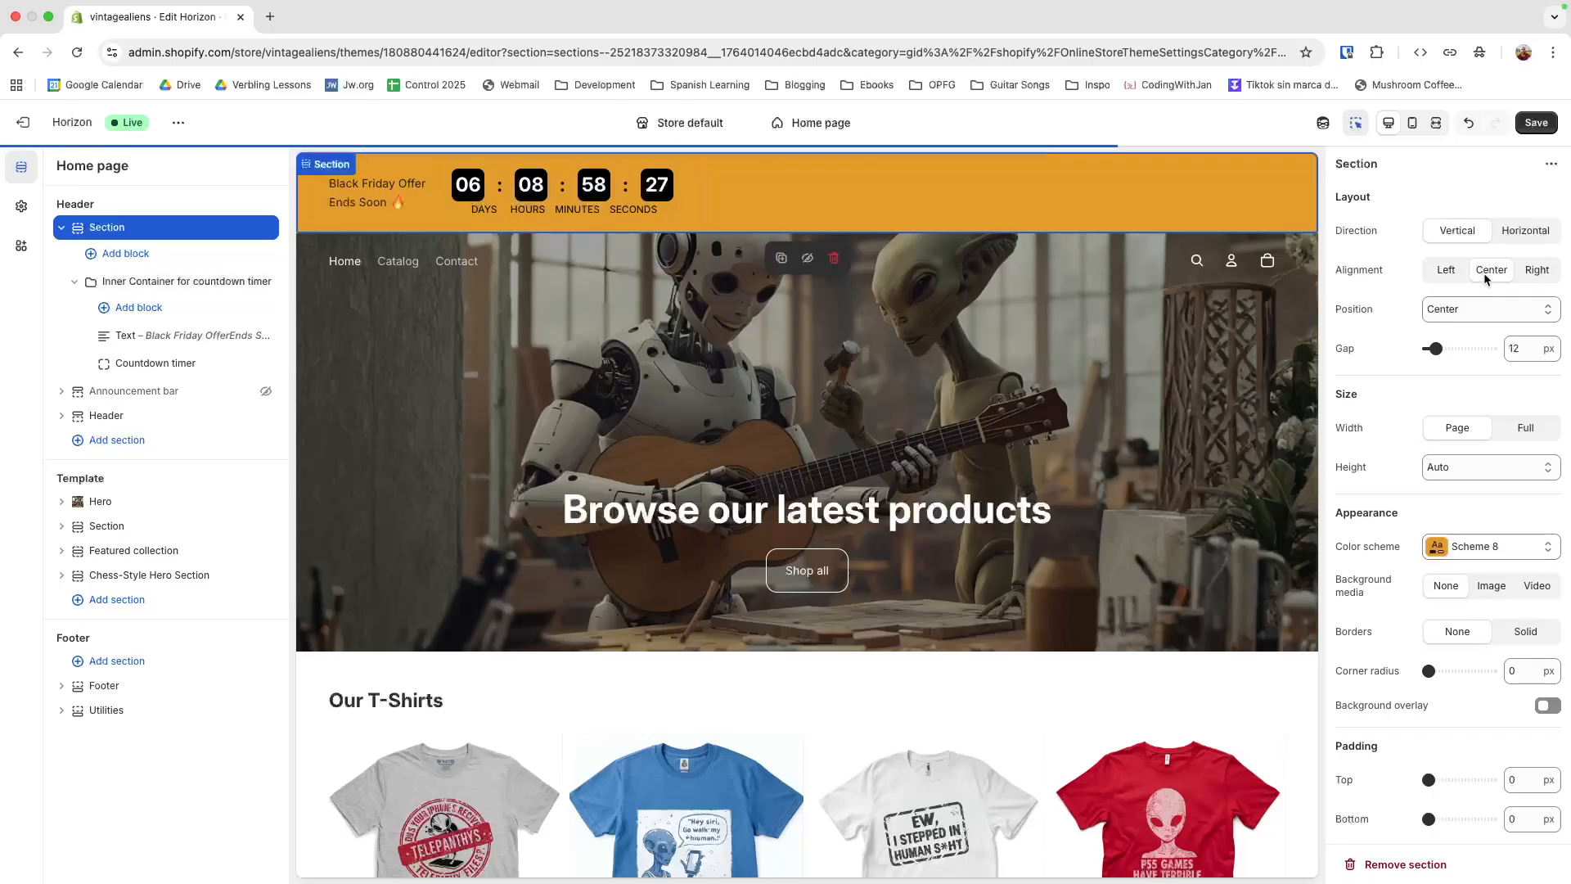
# Set the alignment of the inner container for the countdown timer to Center
pyautogui.click(242, 280)
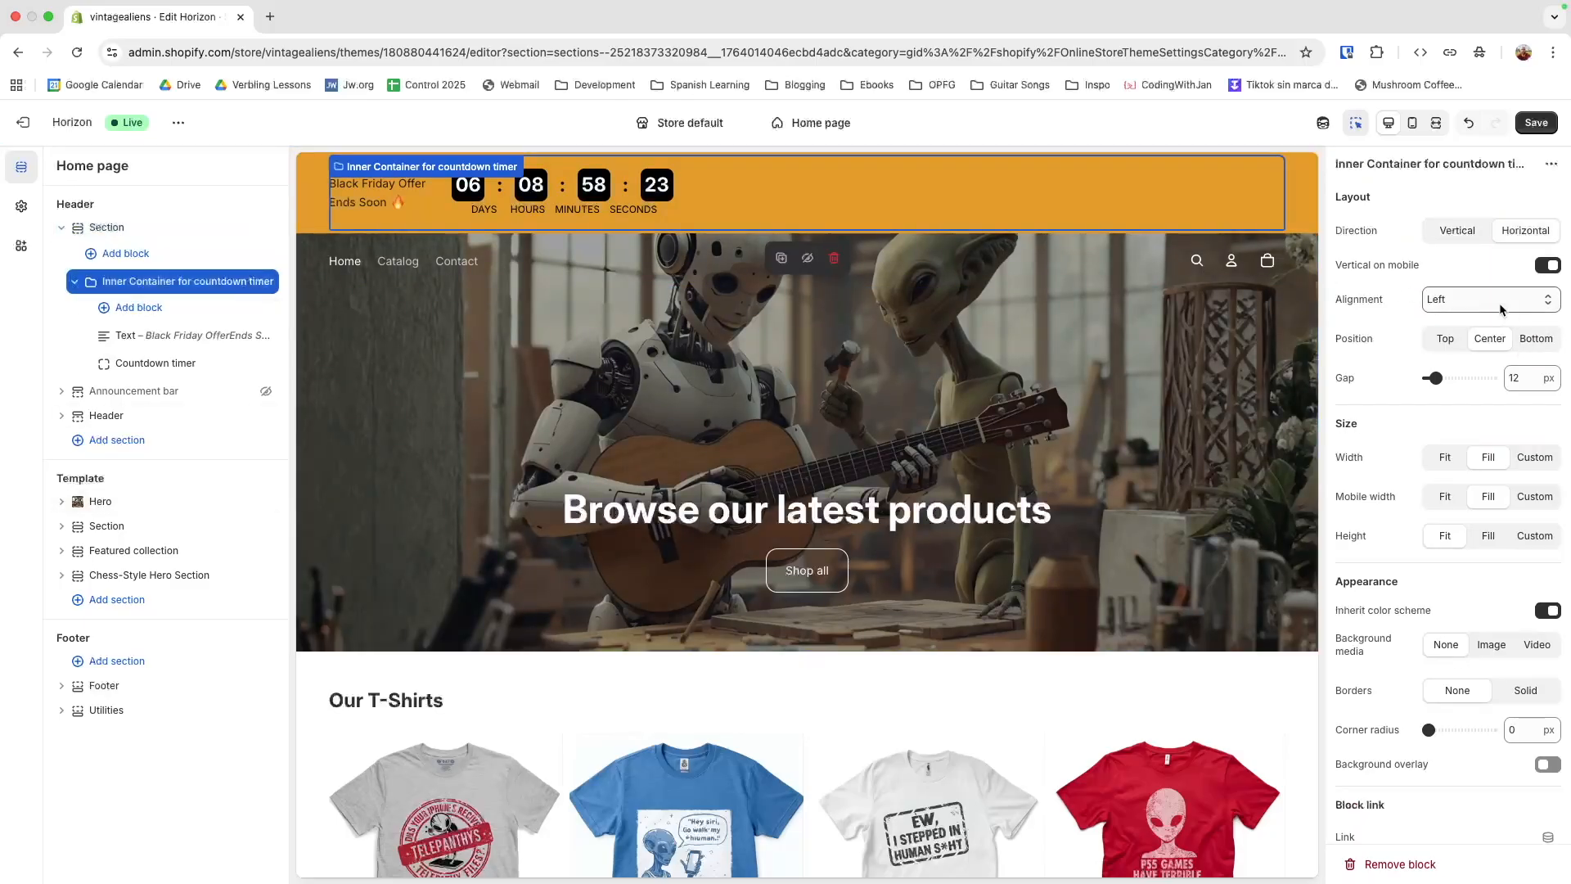
pyautogui.click(1502, 300)
pyautogui.click(1439, 323)
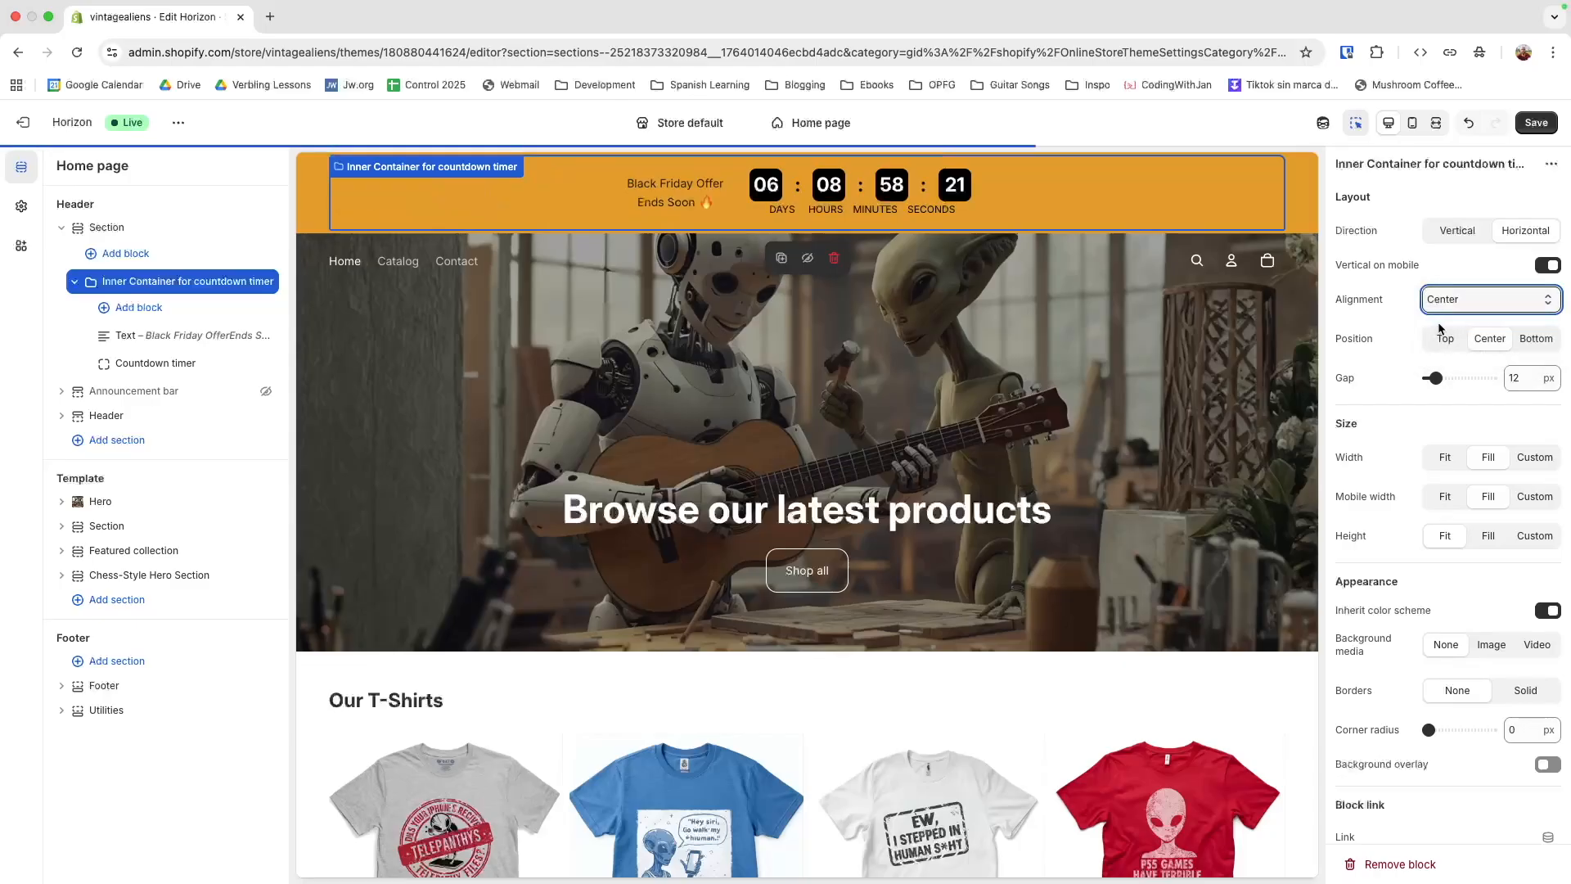
# Tighten the countdown timer's layout by setting the desktop unit gap to 6 and the separator spacing to 0
pyautogui.click(823, 217)
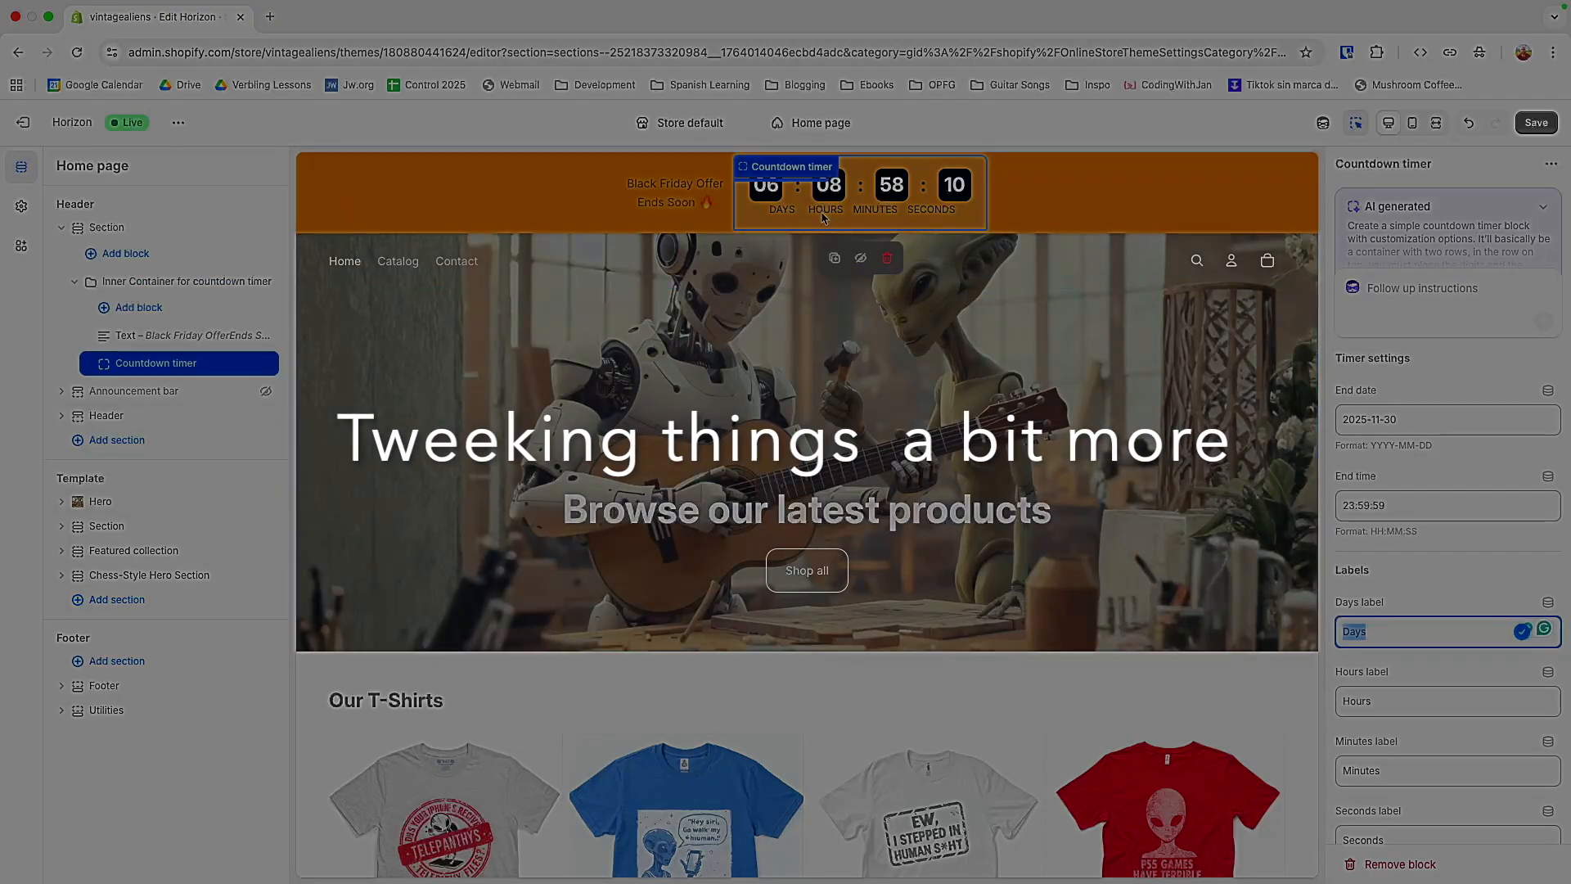
pyautogui.scroll(-2, 1359, 494)
pyautogui.scroll(-5, 1361, 502)
pyautogui.moveTo(1446, 372); pyautogui.dragTo(1436, 372)
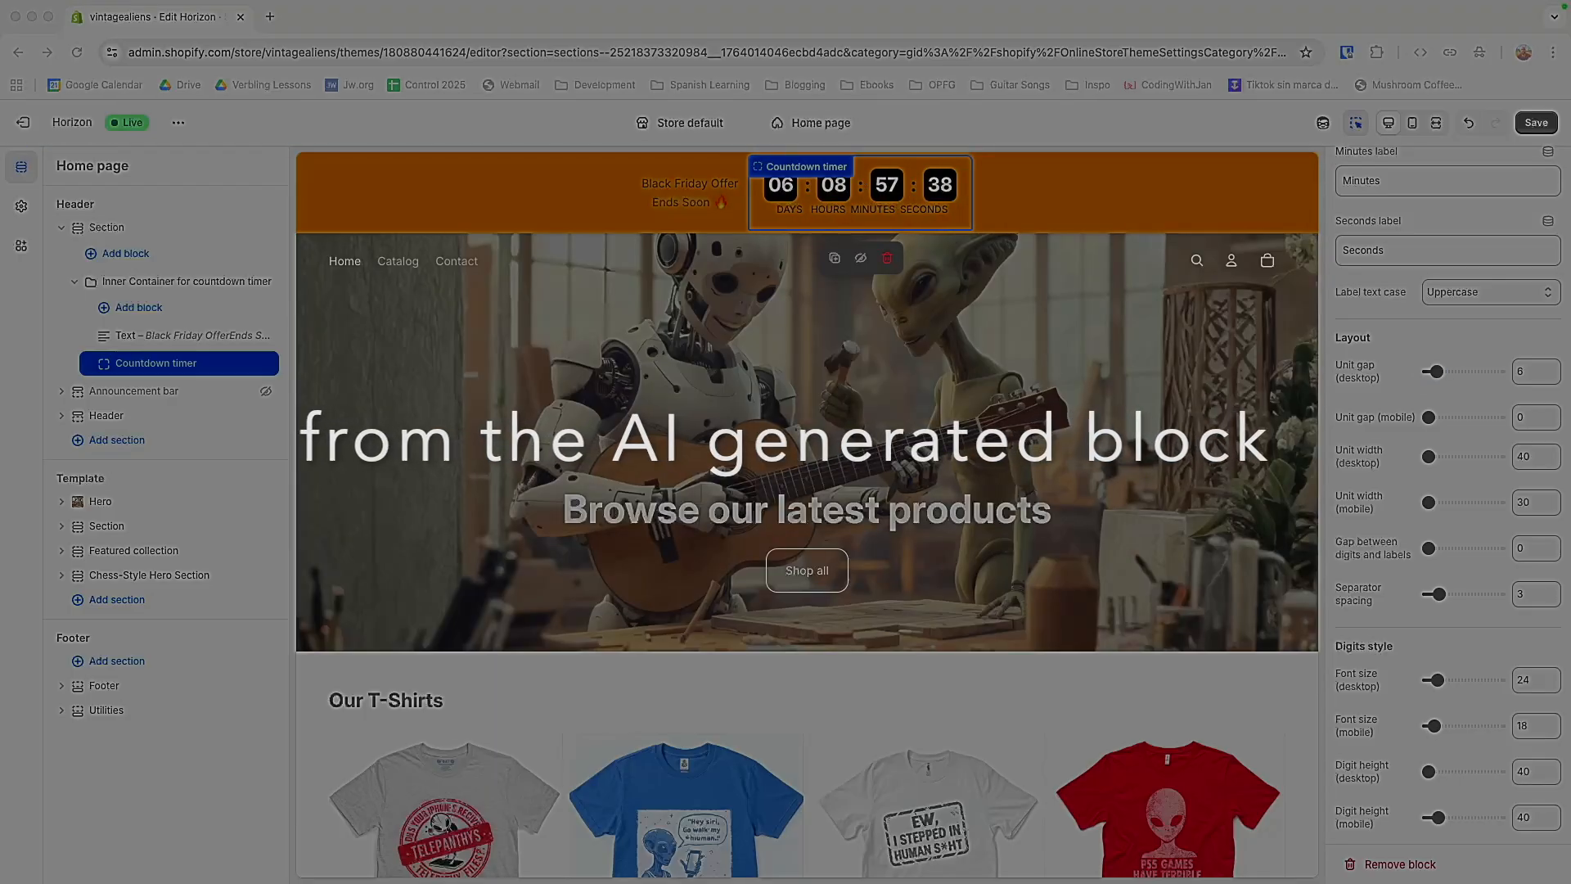
pyautogui.moveTo(1440, 594); pyautogui.dragTo(1428, 594)
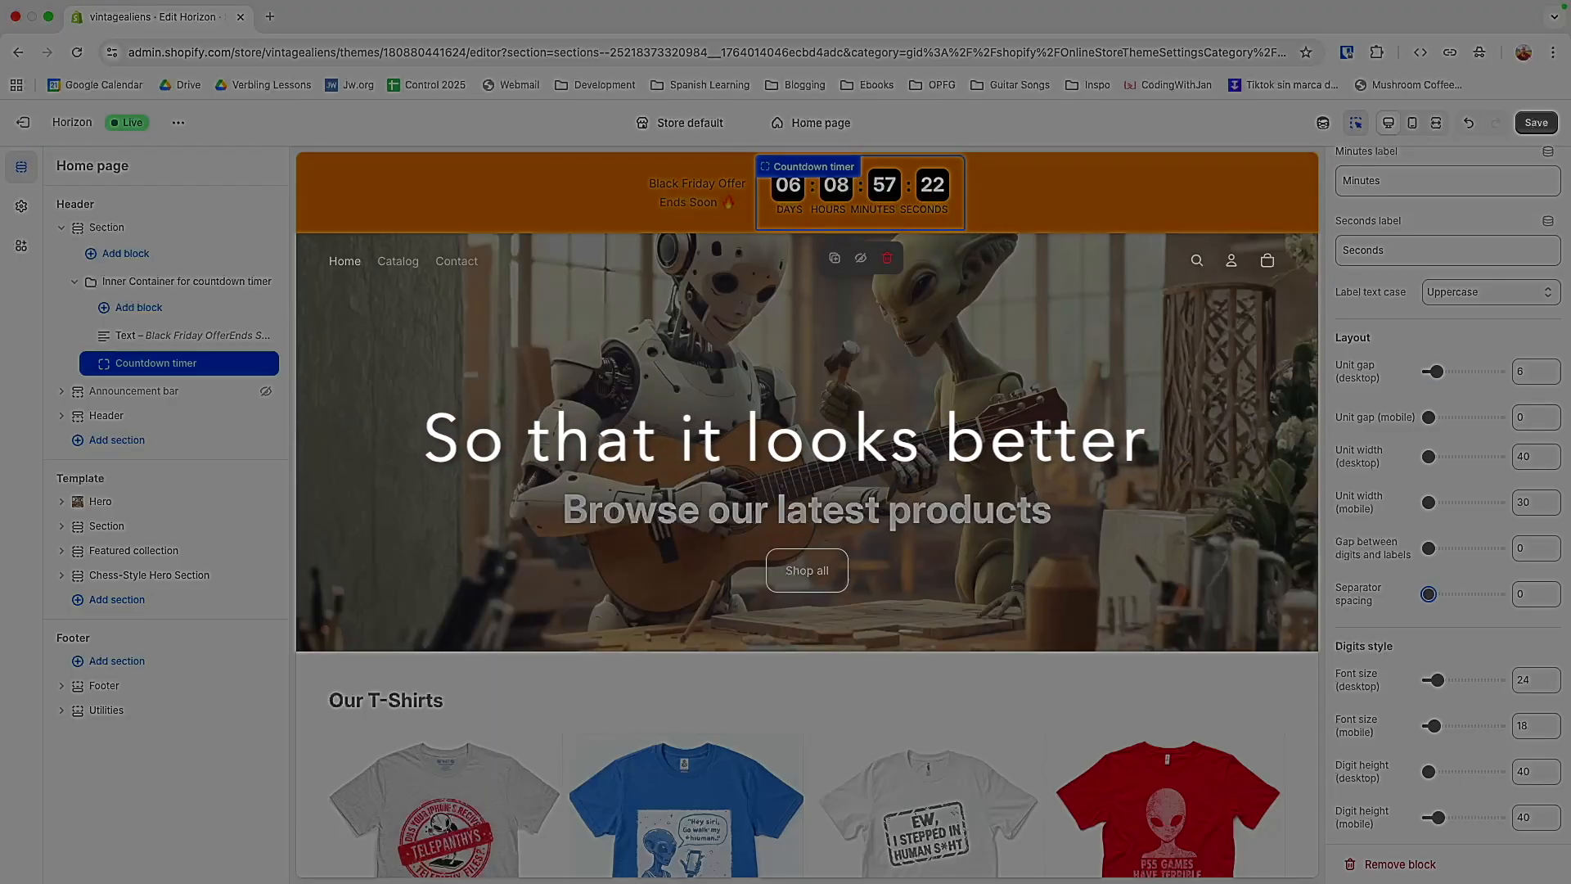
pyautogui.scroll(-2, 1417, 633)
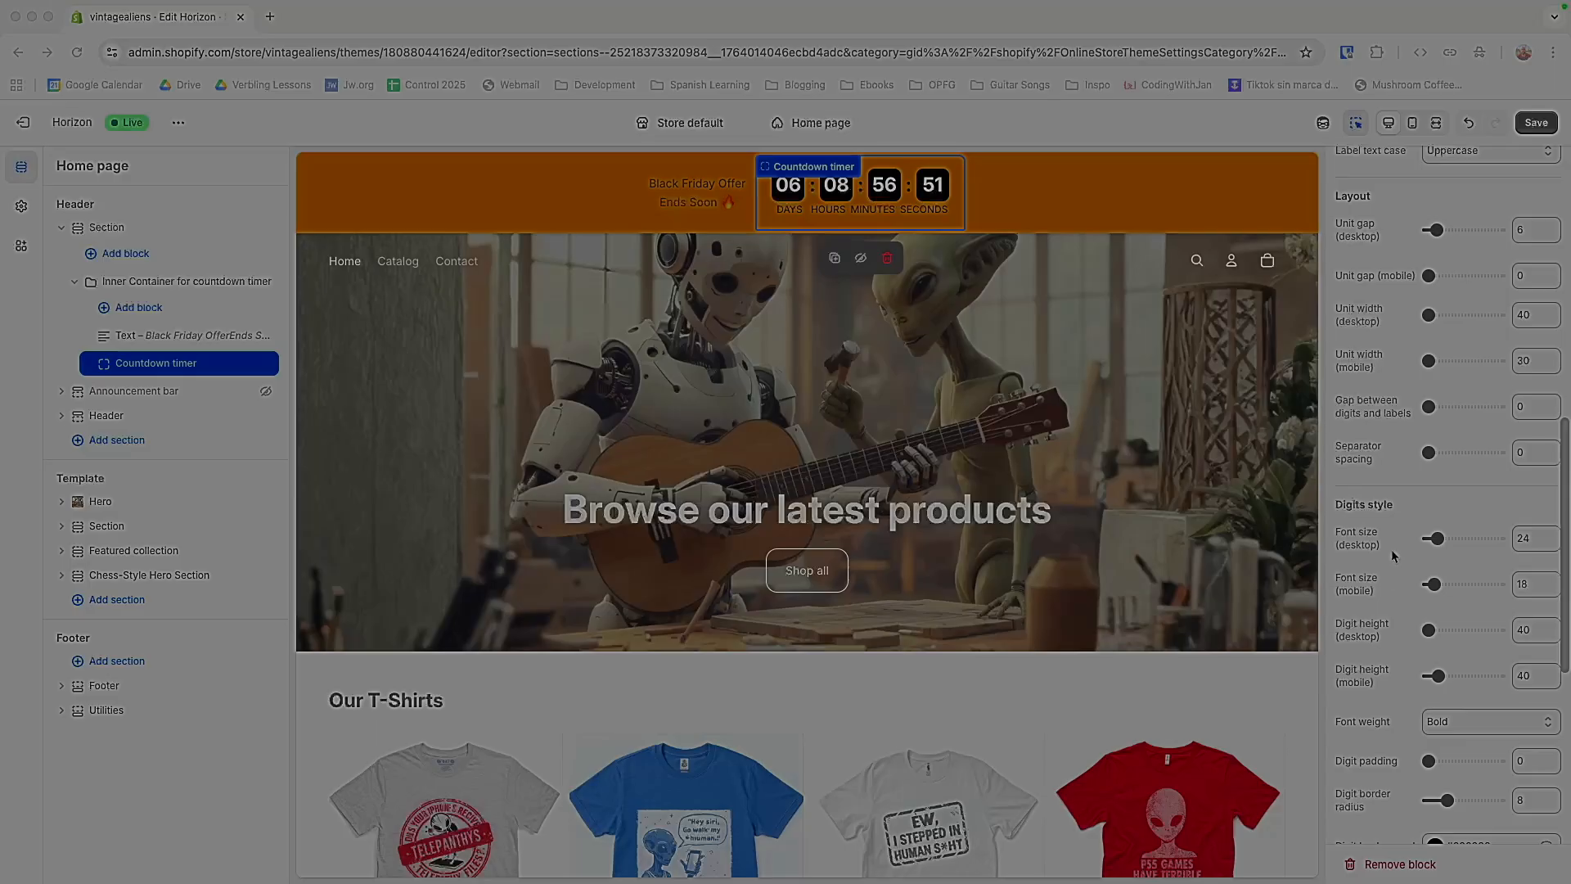
pyautogui.scroll(-2, 1394, 555)
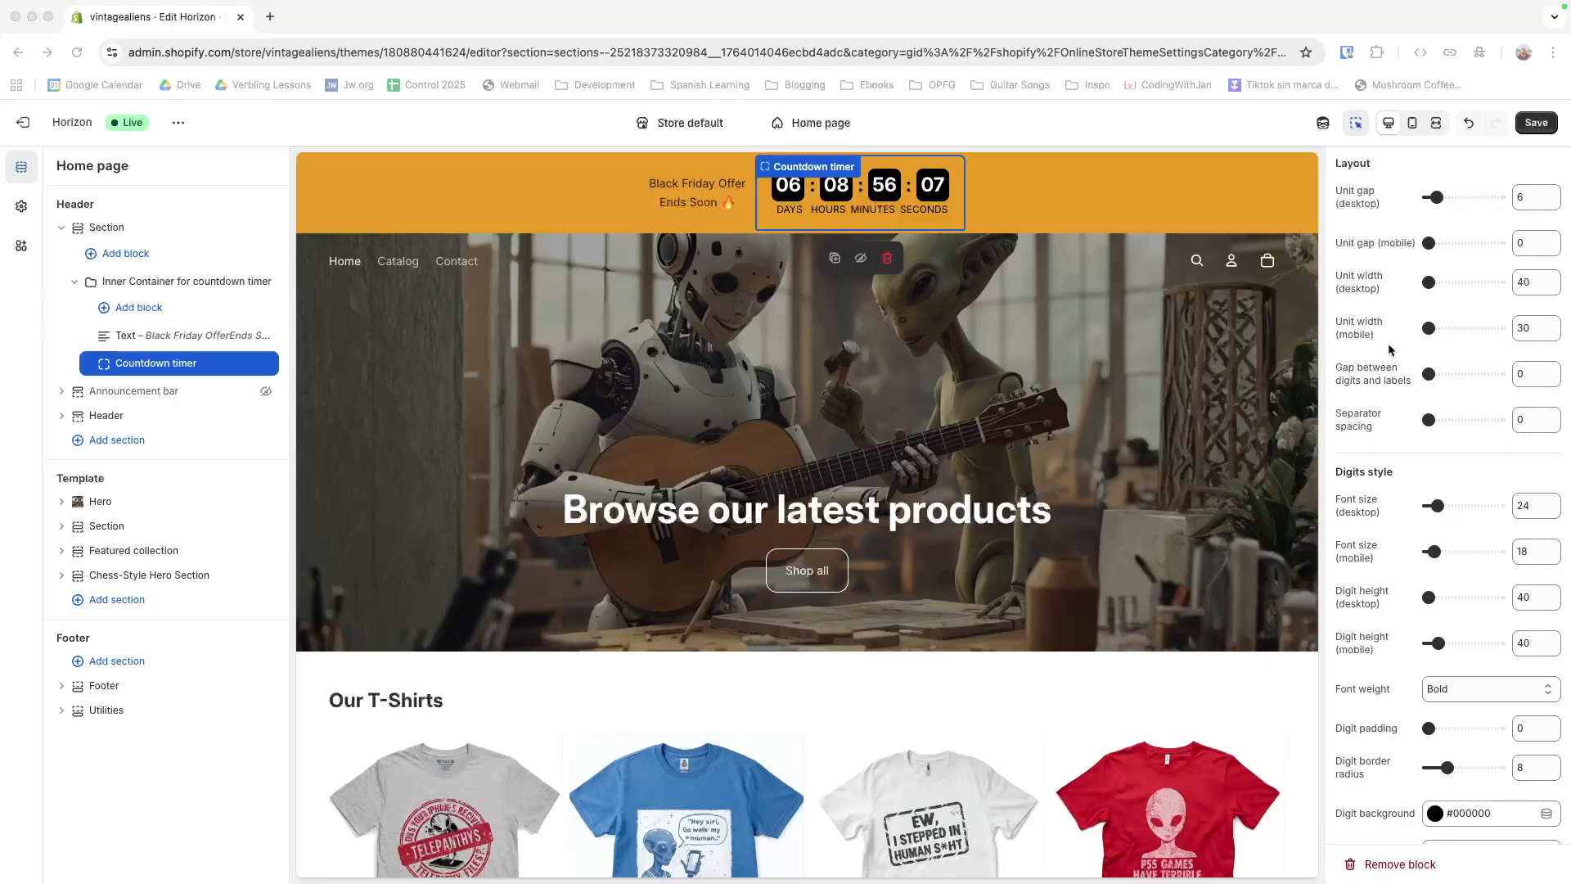
pyautogui.scroll(1, 1385, 328)
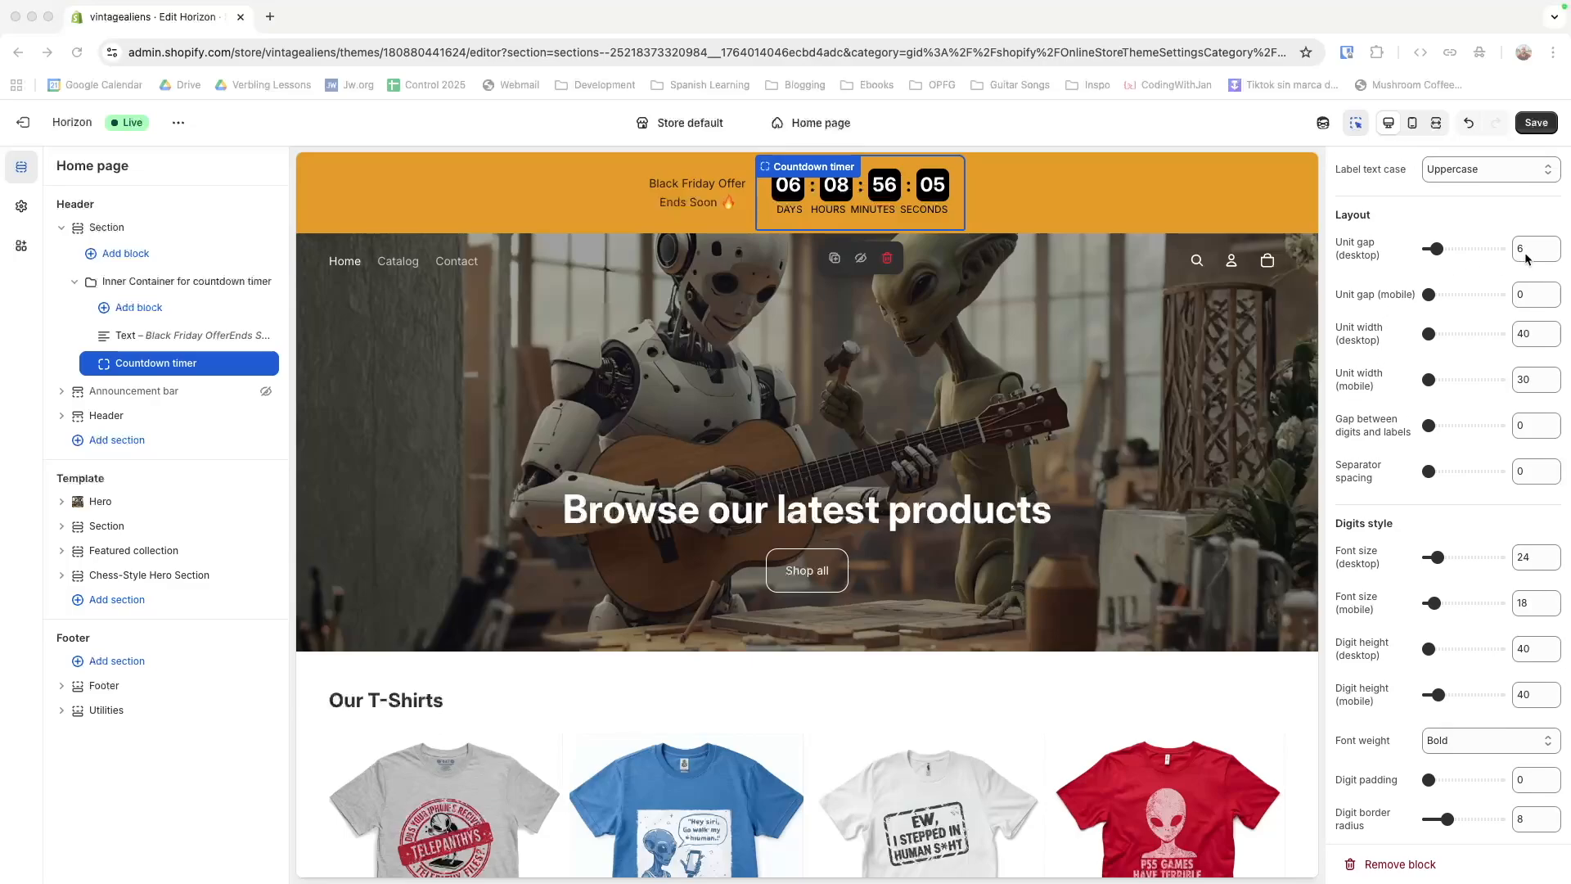
pyautogui.click(1525, 259)
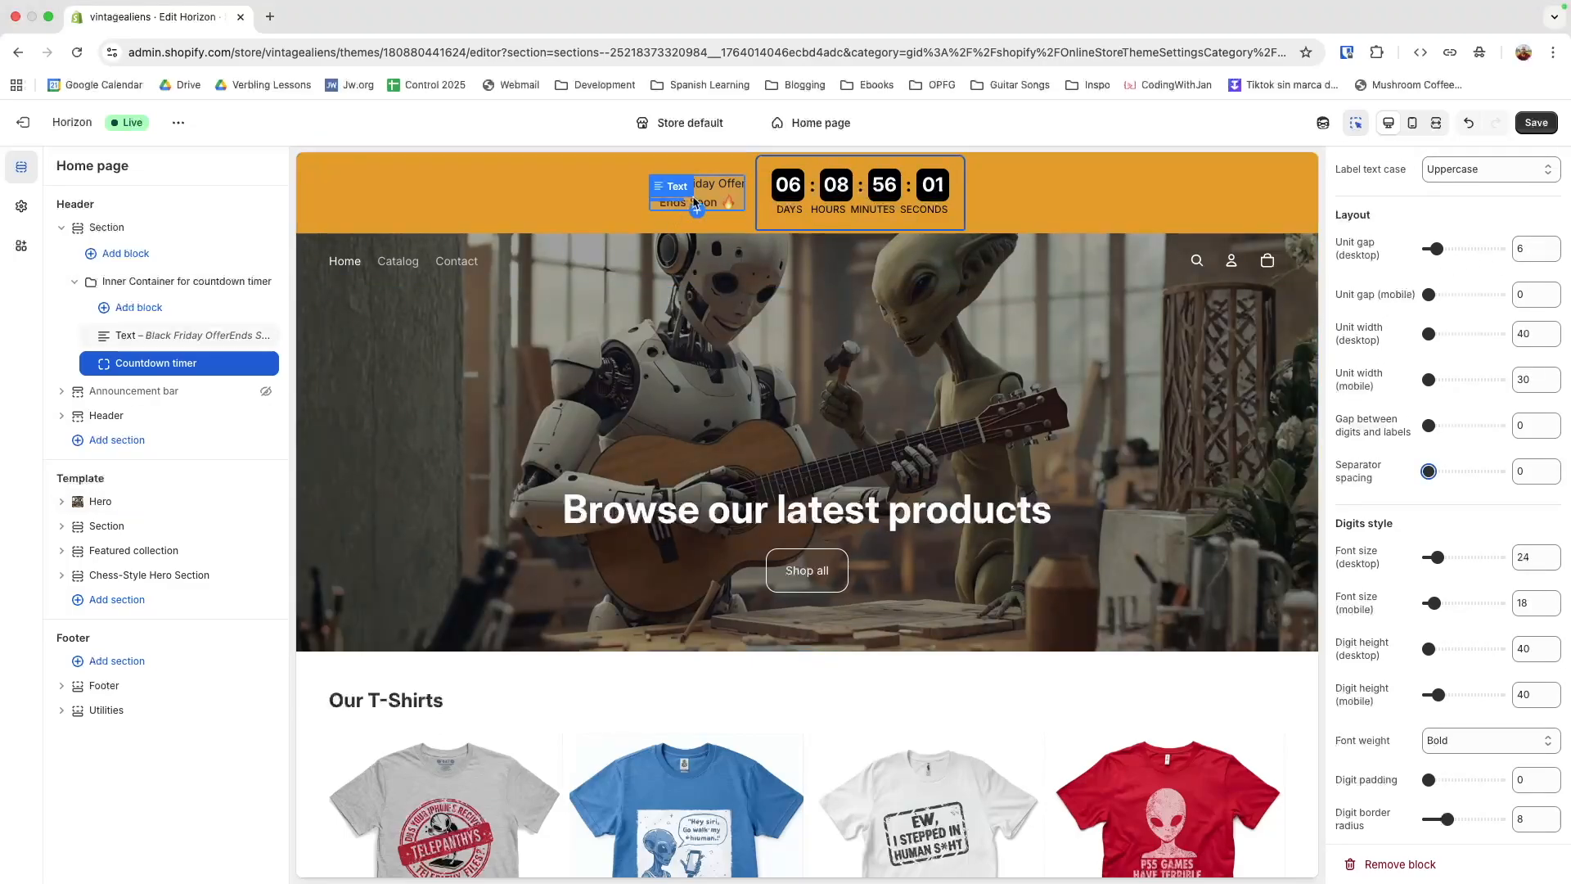
# Set the Black Friday offer text's typography preset to Custom with a font size of 16px
pyautogui.click(725, 200)
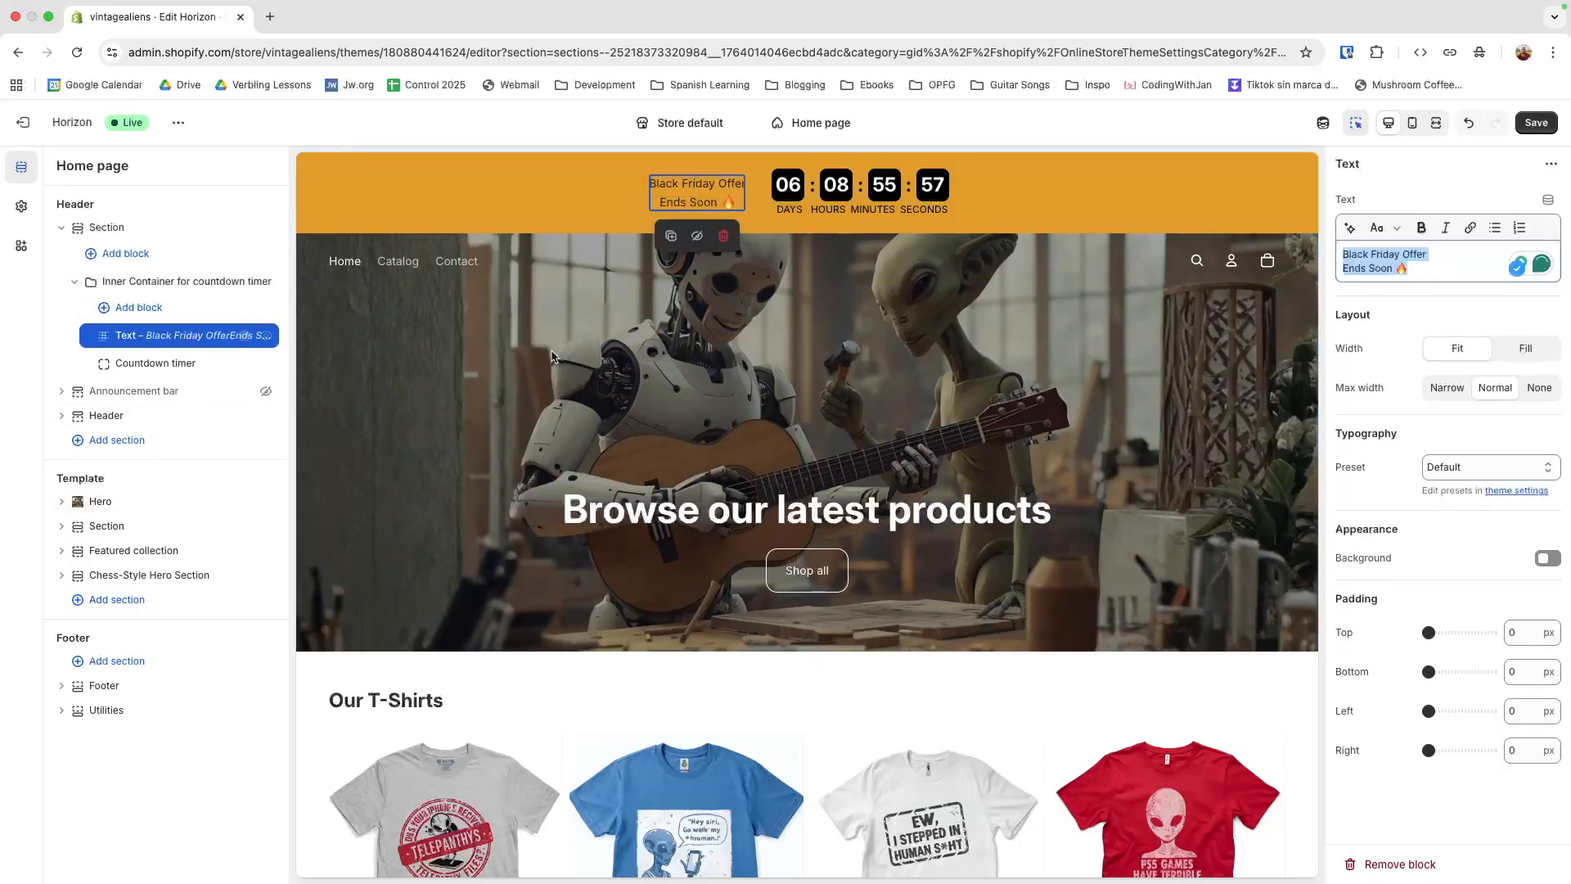
pyautogui.click(1448, 471)
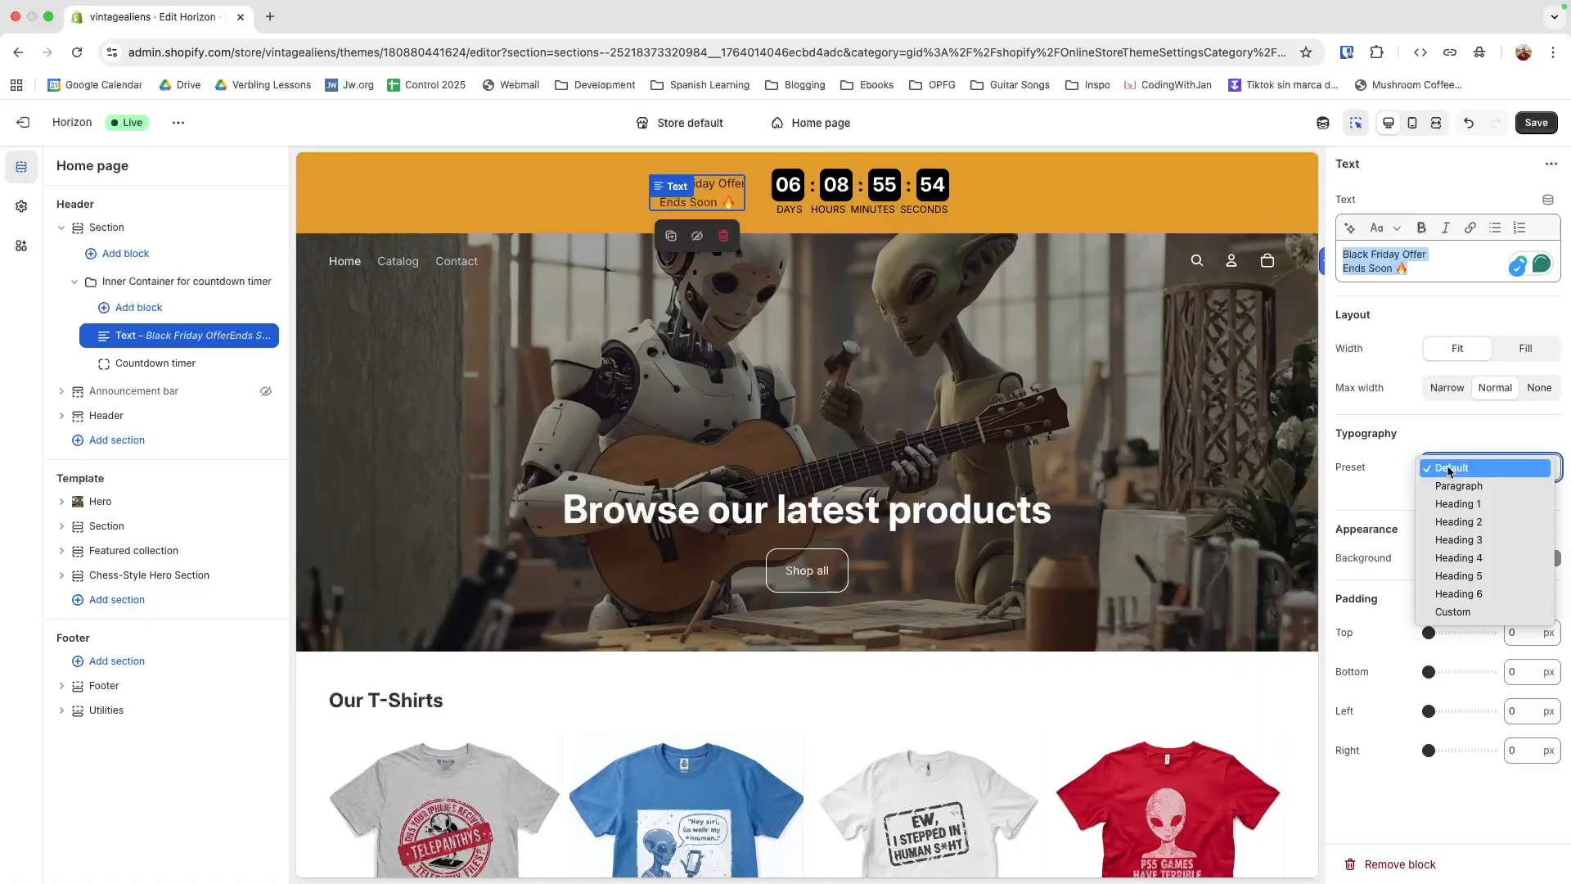
pyautogui.click(1454, 612)
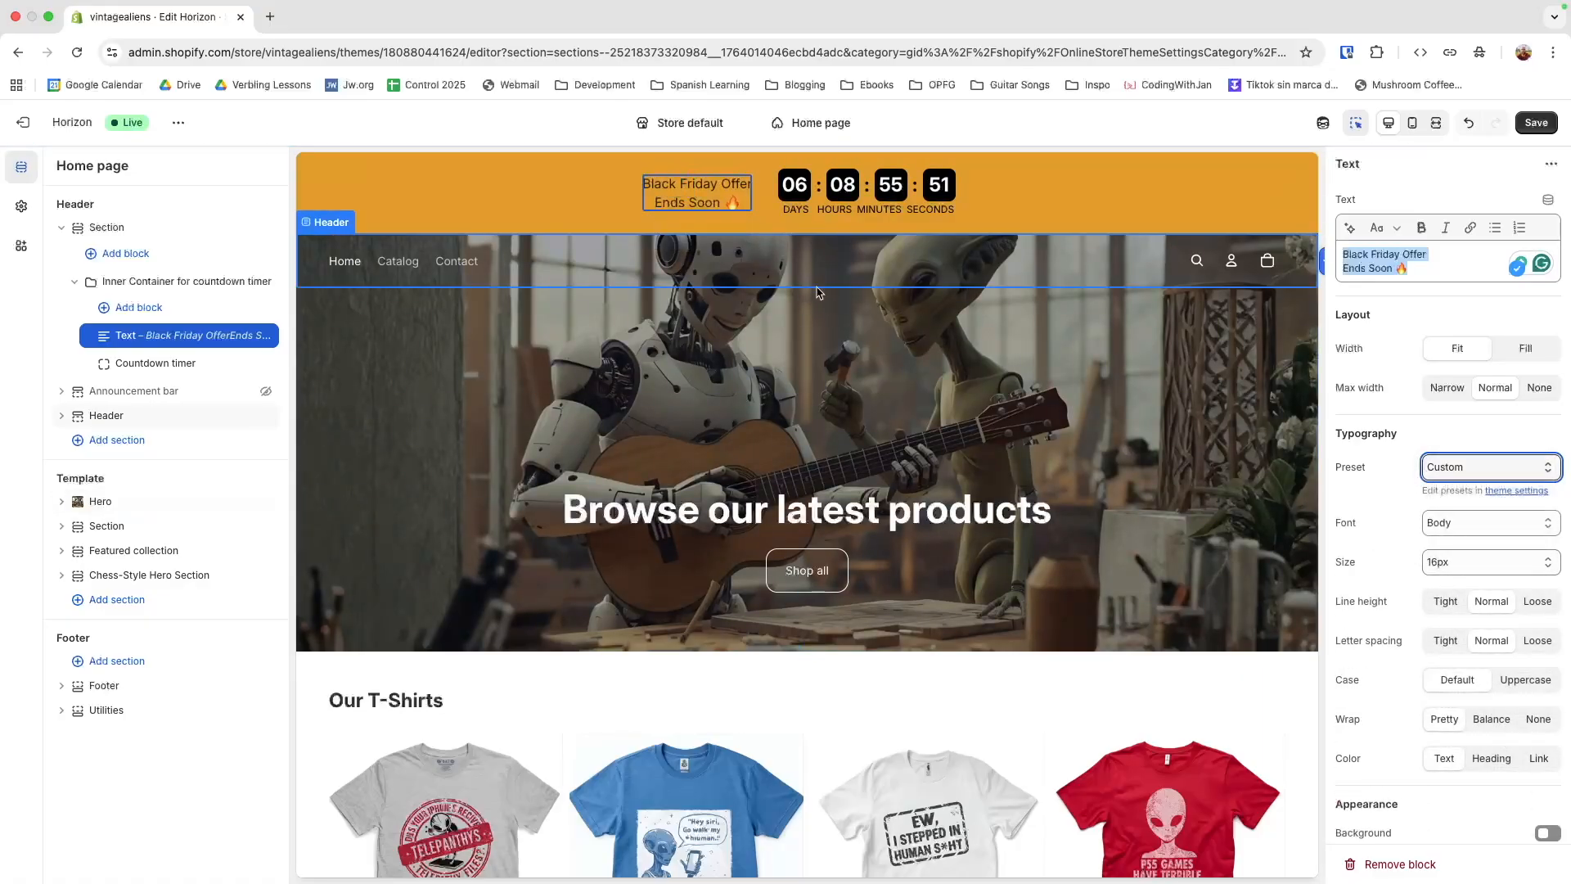
pyautogui.click(1468, 564)
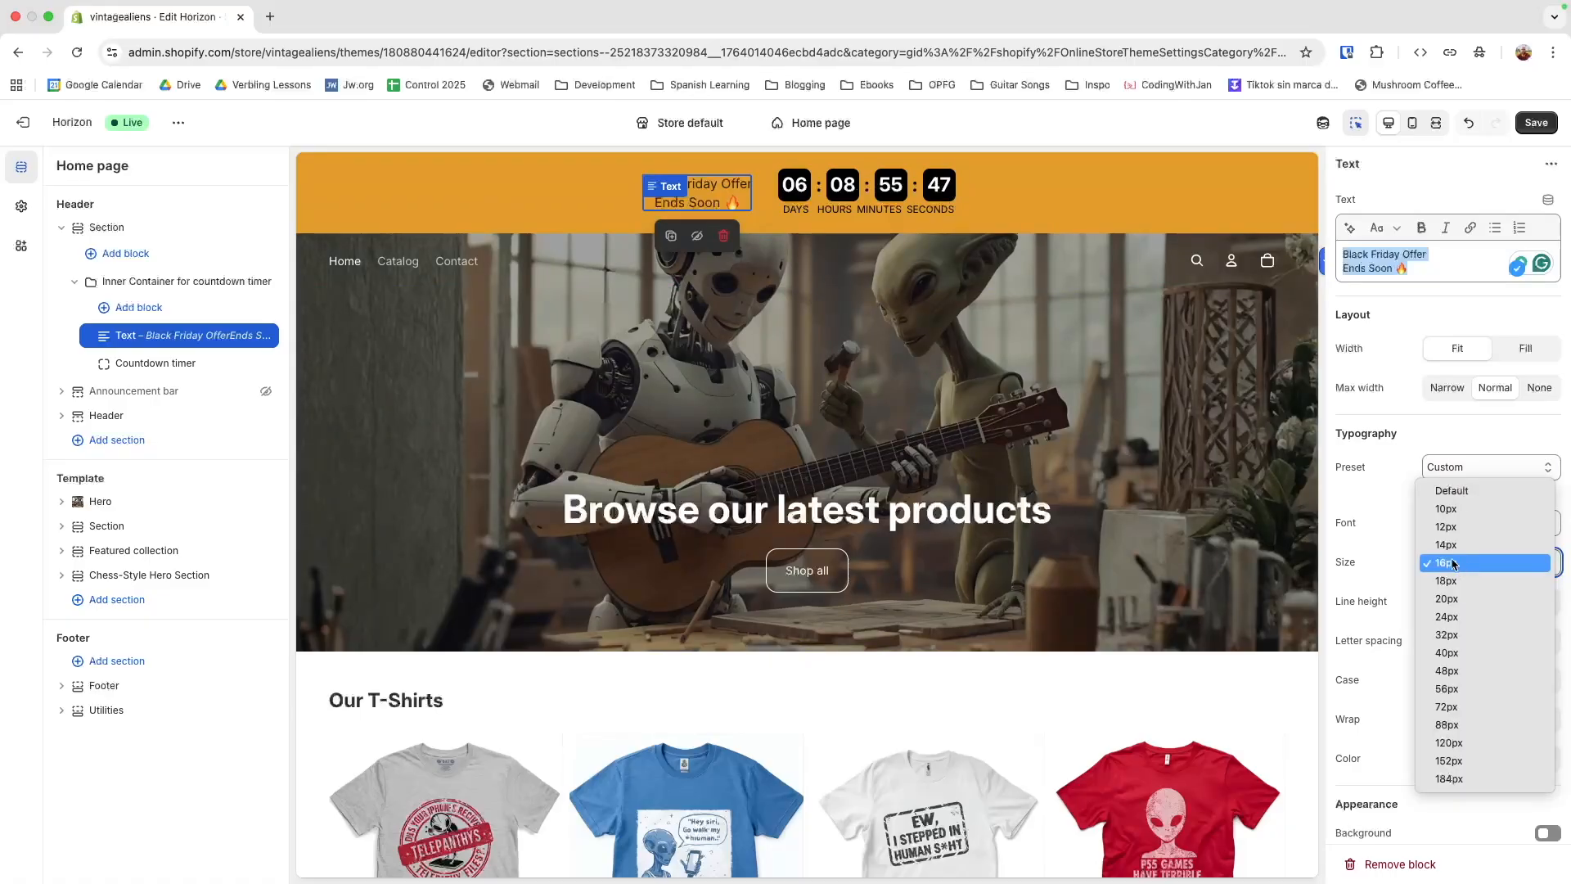
pyautogui.click(1444, 569)
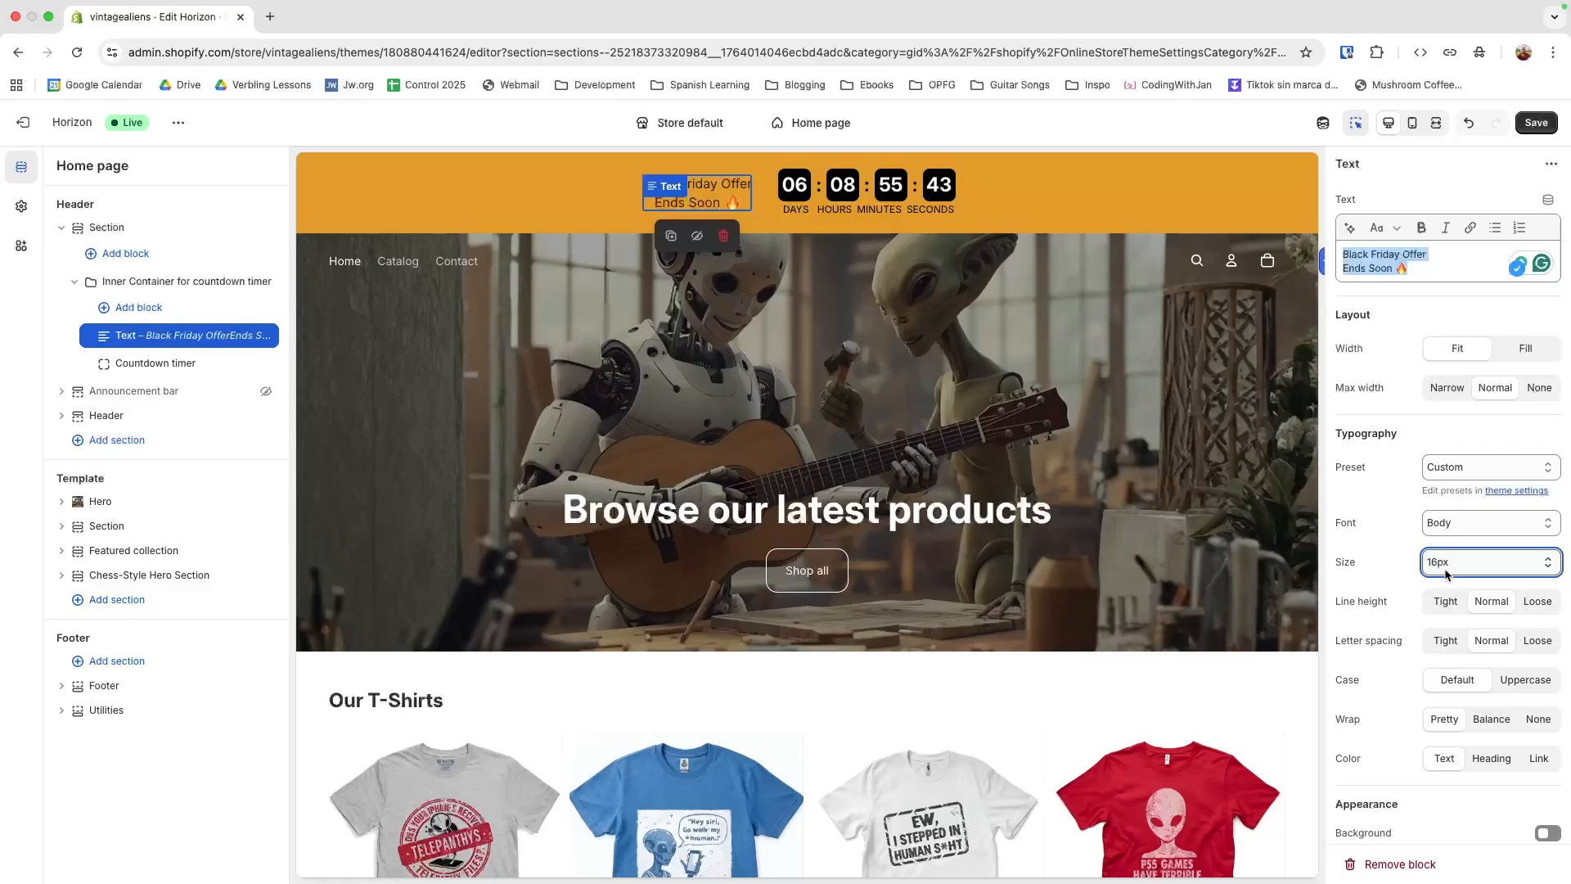
# Check the banner at mobile size, and make the "Black Friday Offer" line bold in the desktop preview
pyautogui.click(1414, 124)
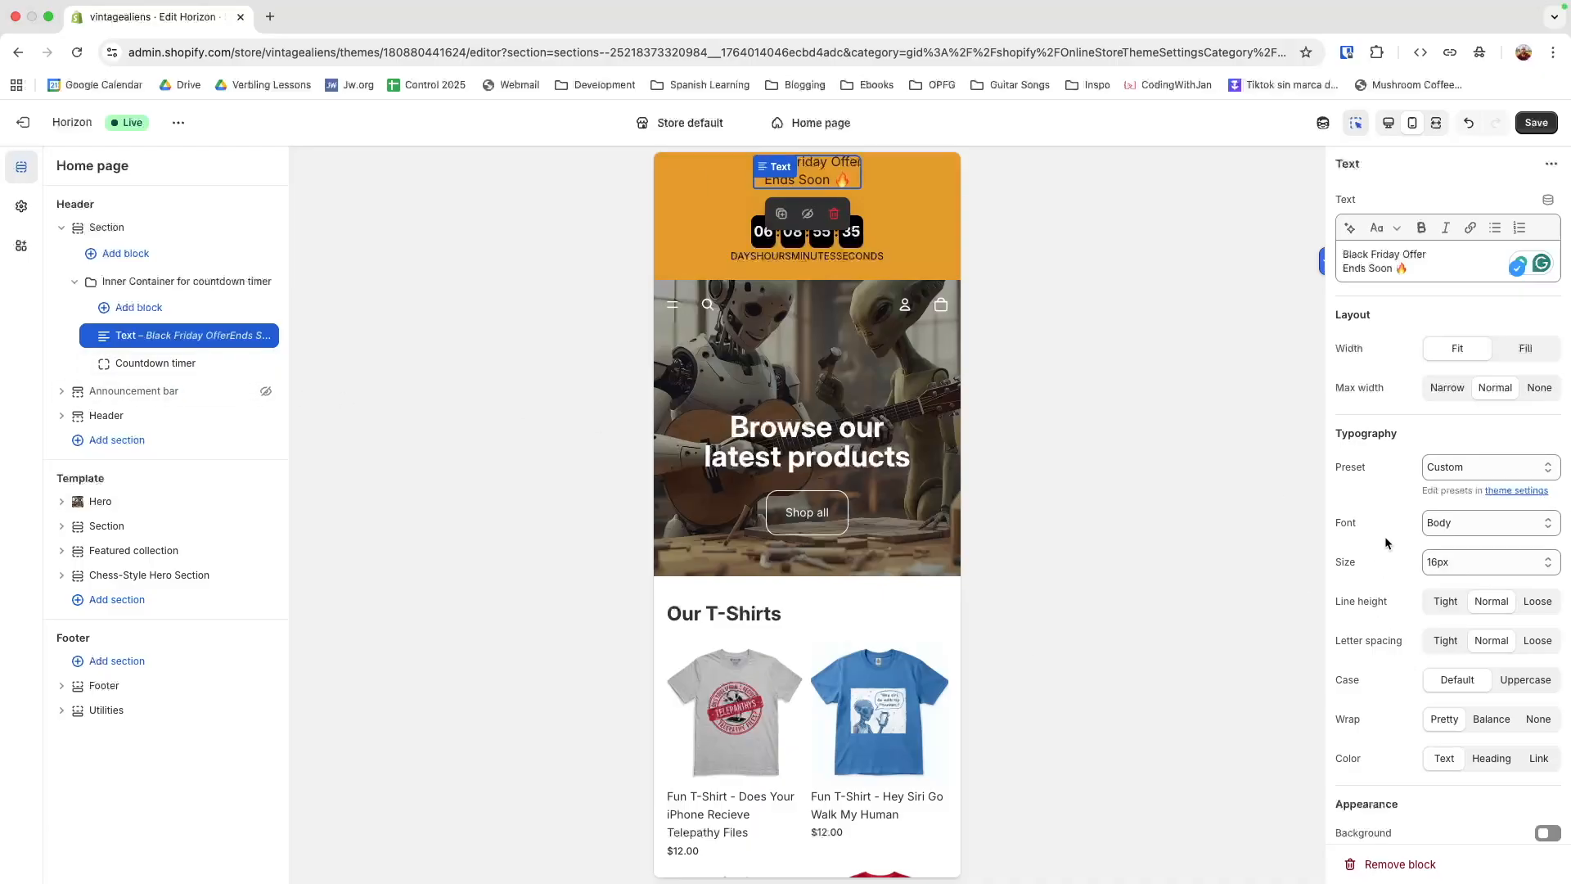
pyautogui.click(1384, 129)
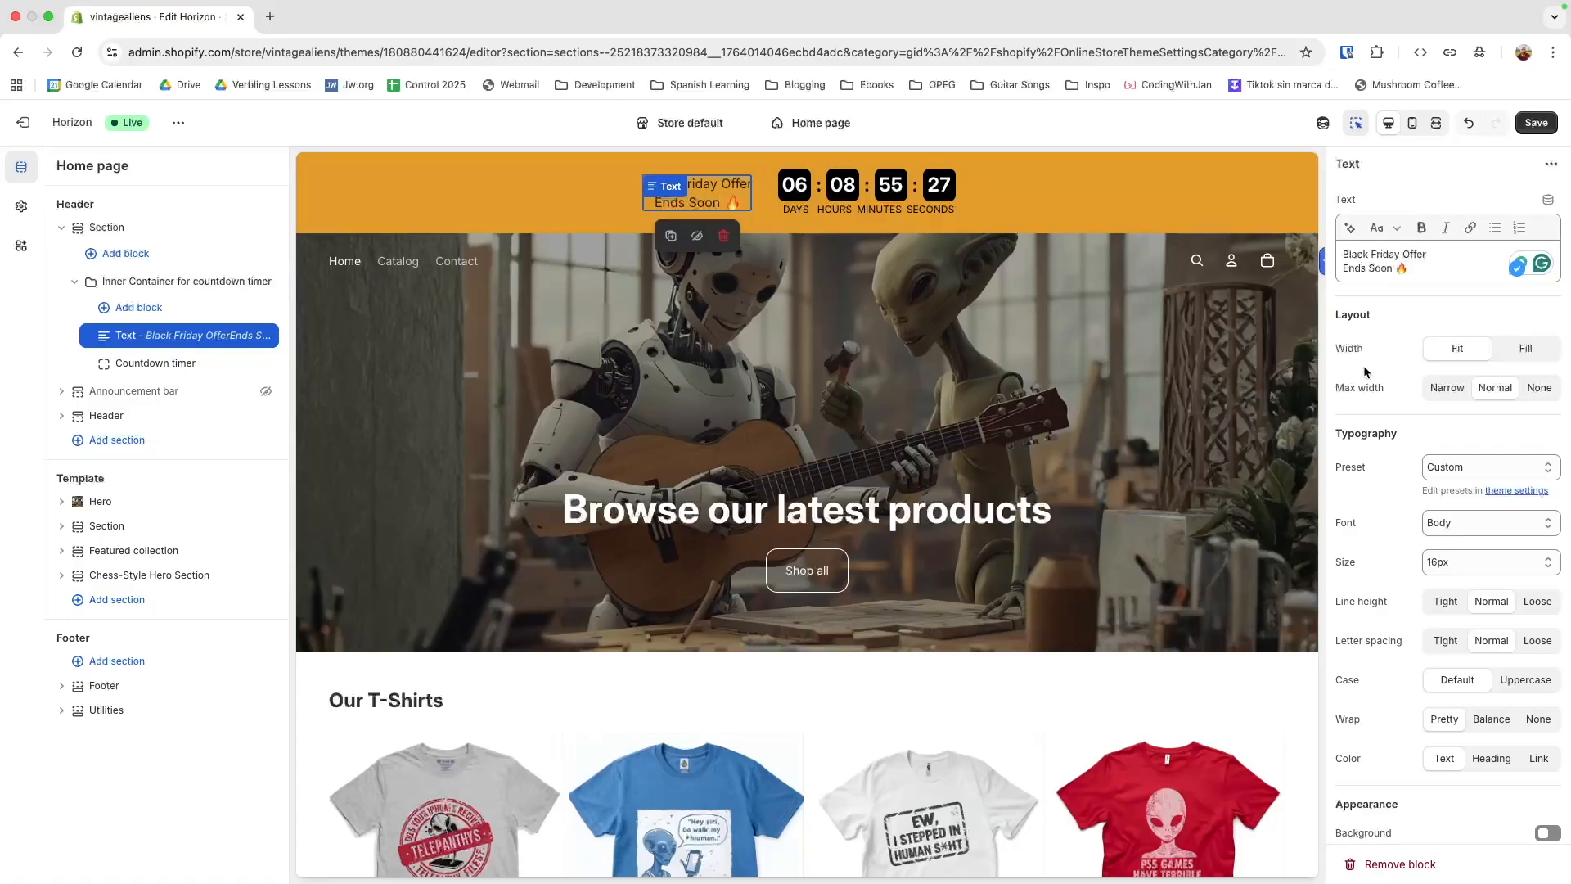
pyautogui.moveTo(1441, 252); pyautogui.dragTo(1331, 254)
pyautogui.press('super+b')
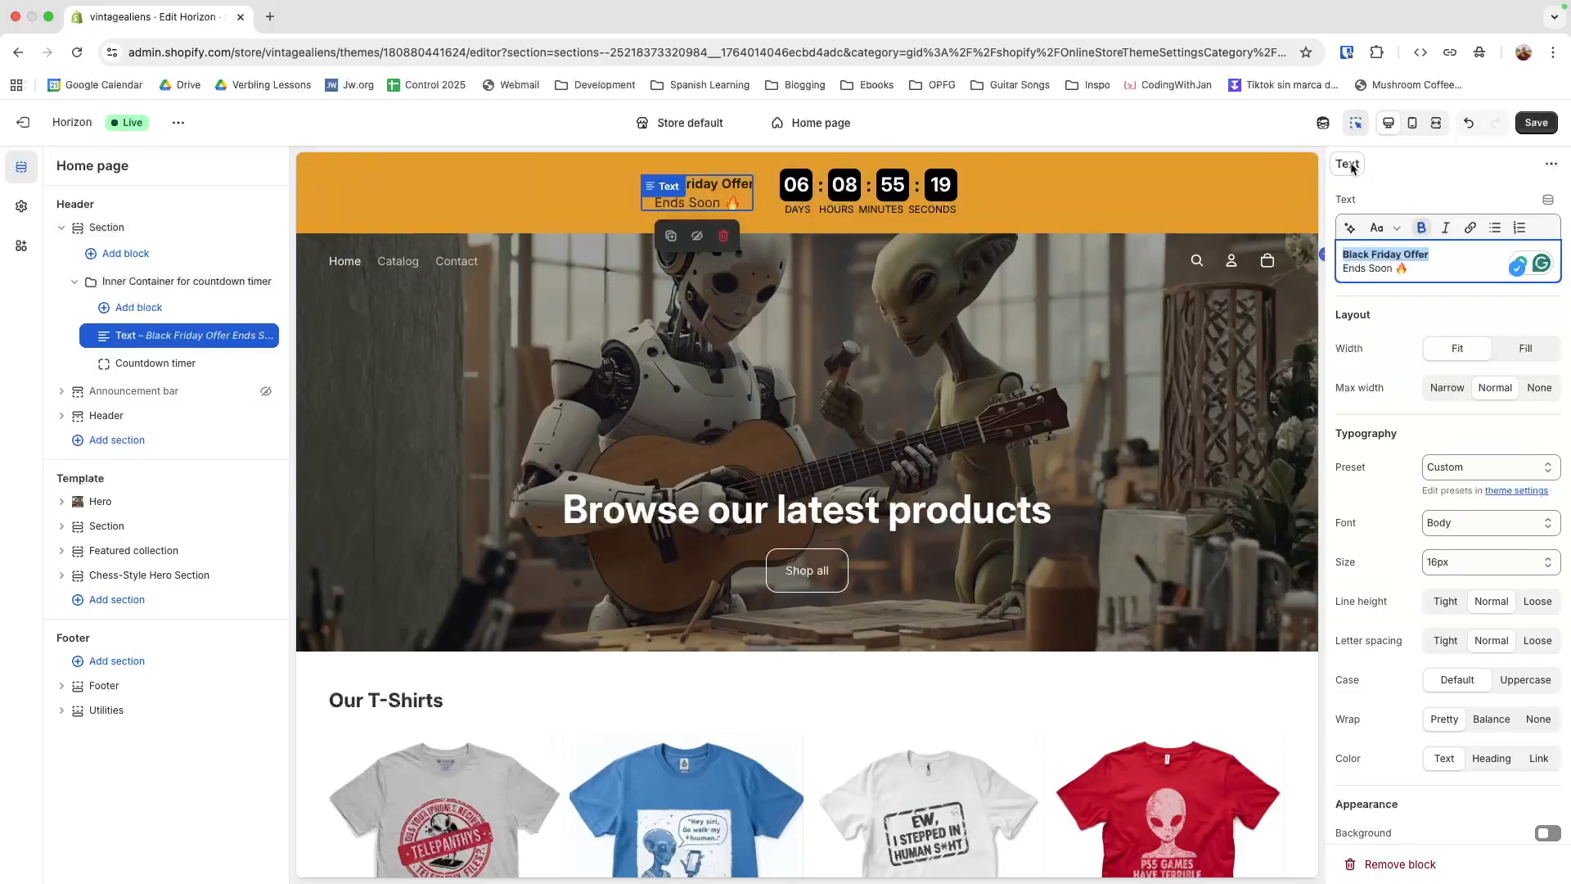
# In the mobile preview, turn off vertical on mobile for the inner container and set its gap to 6 px
pyautogui.click(1411, 124)
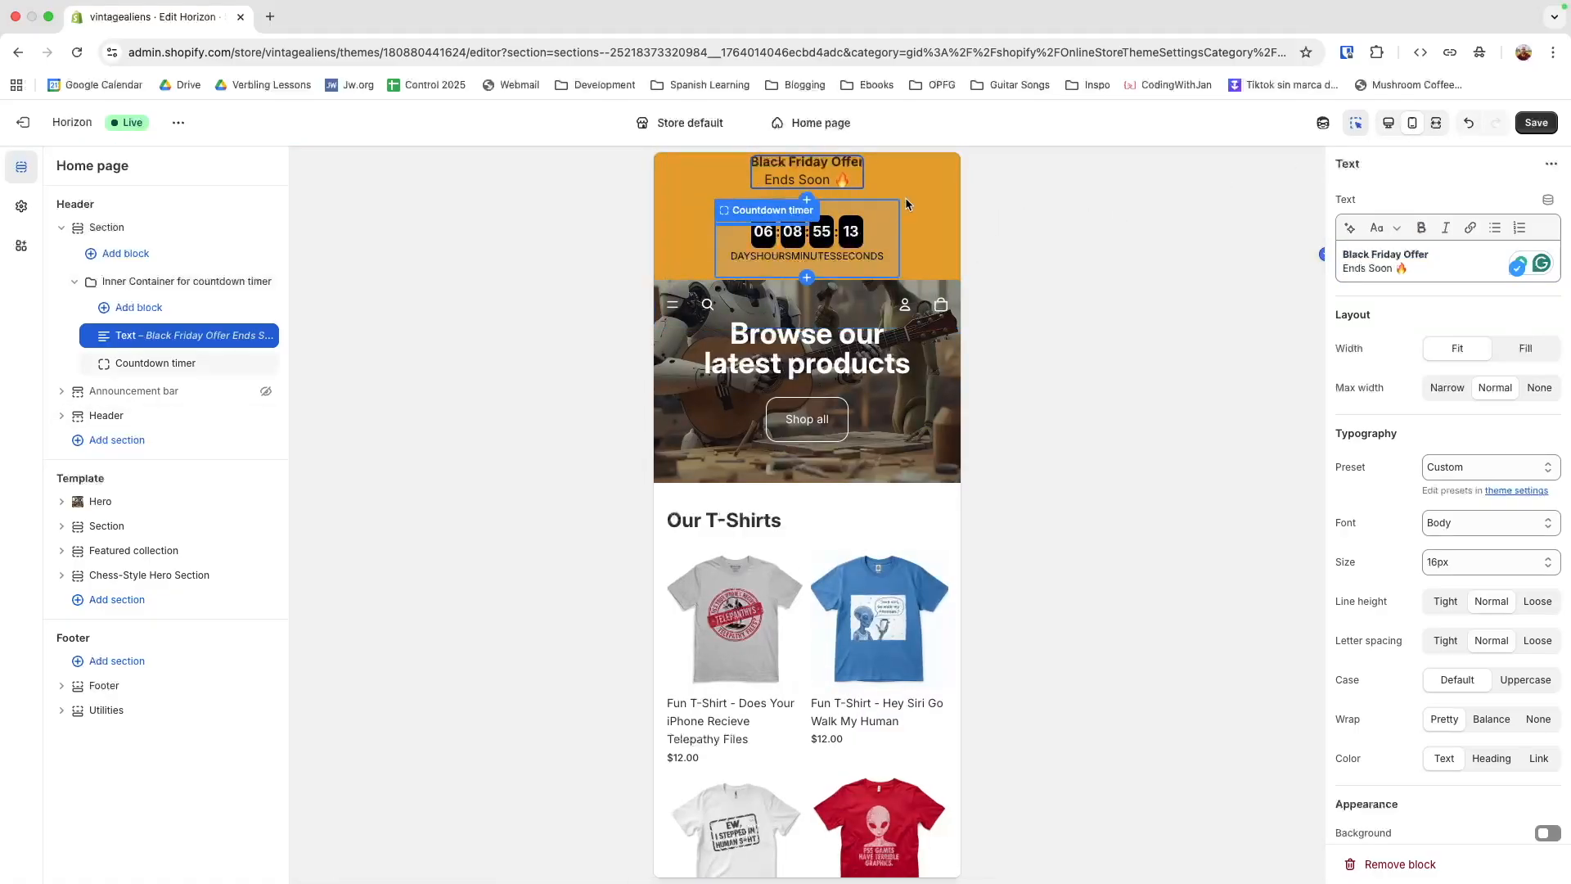
pyautogui.click(121, 286)
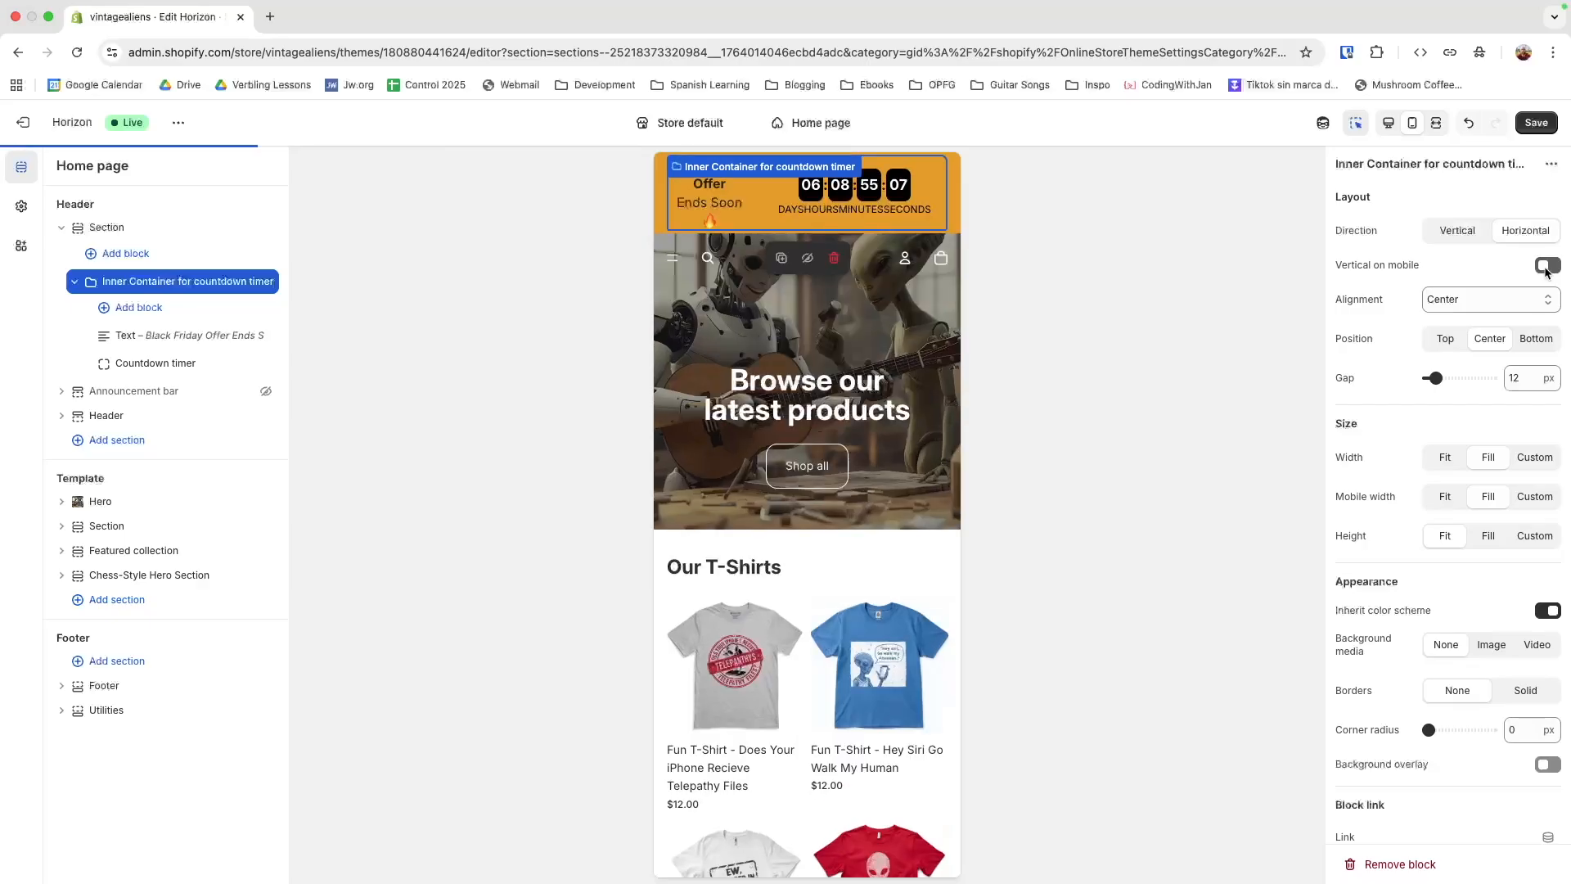
pyautogui.click(1511, 429)
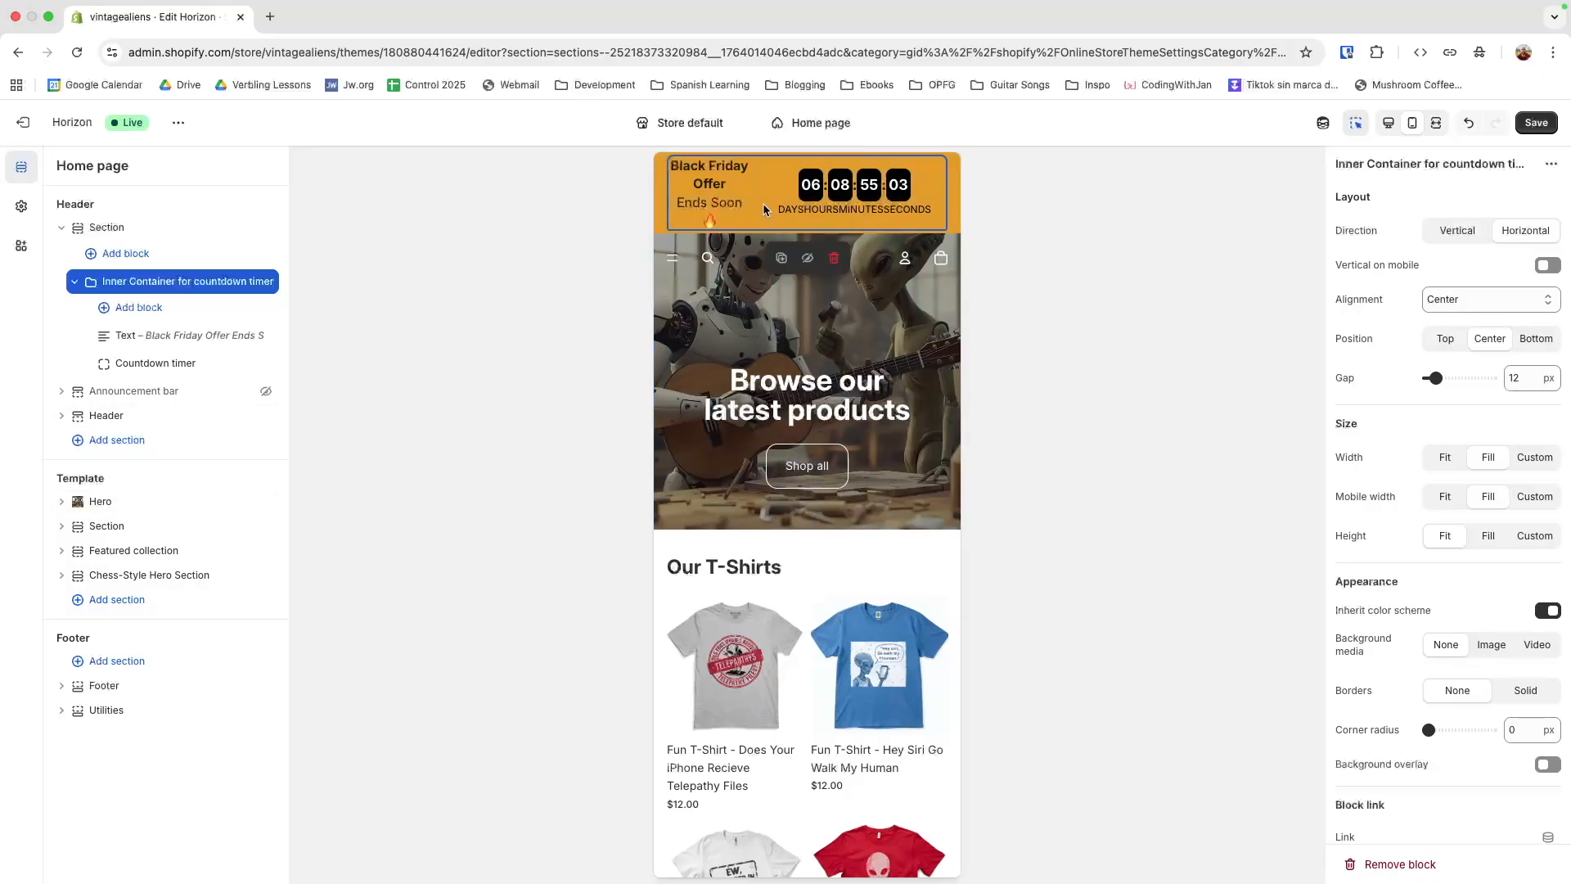
pyautogui.click(1524, 380)
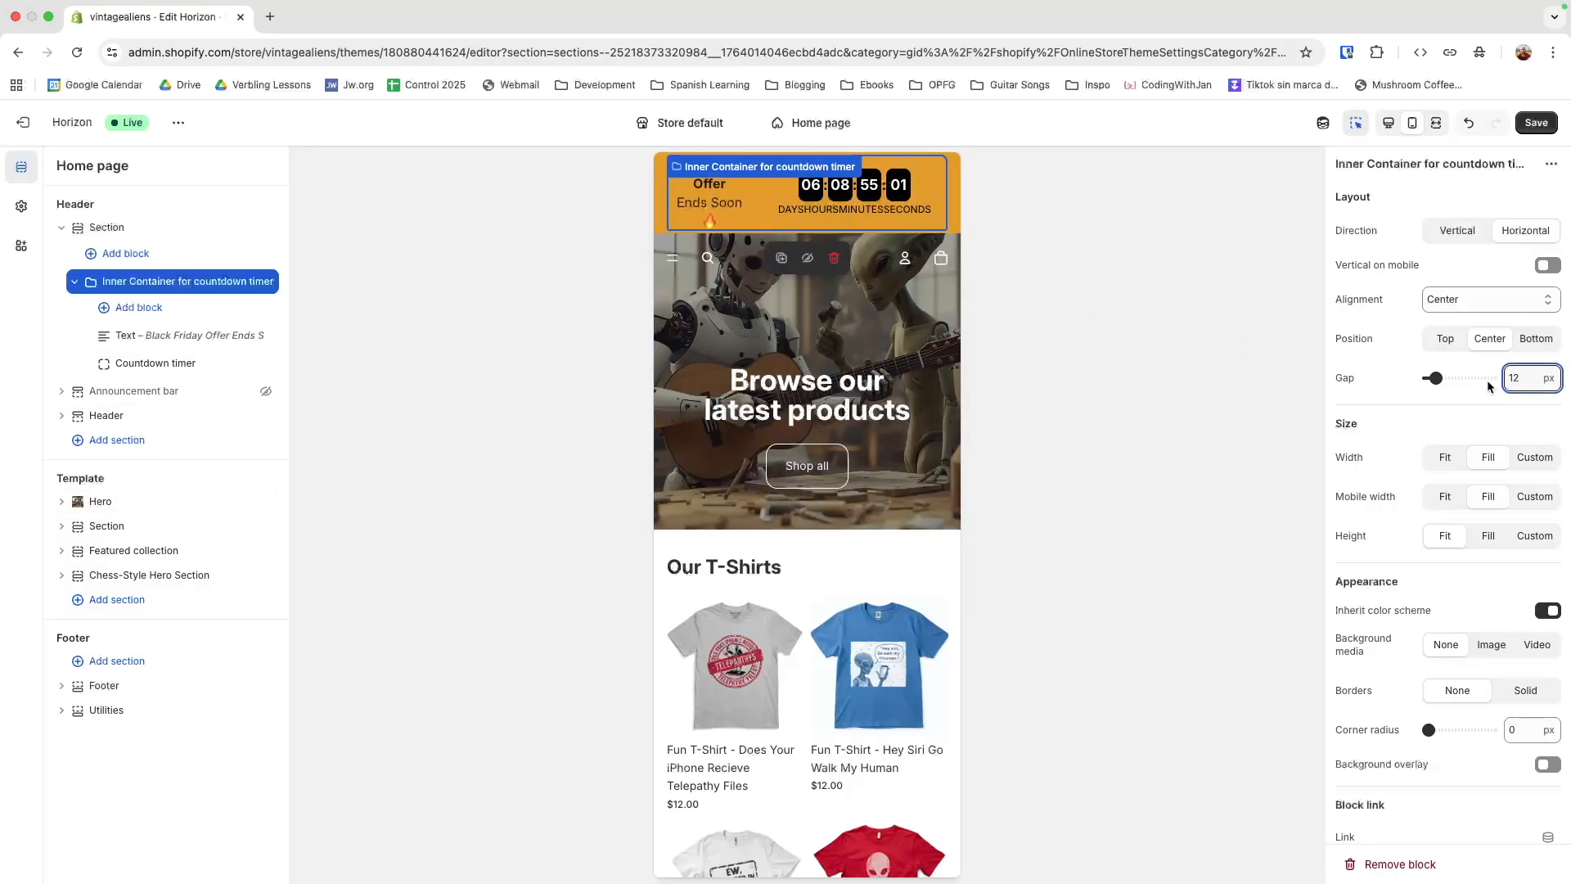
pyautogui.write('6')
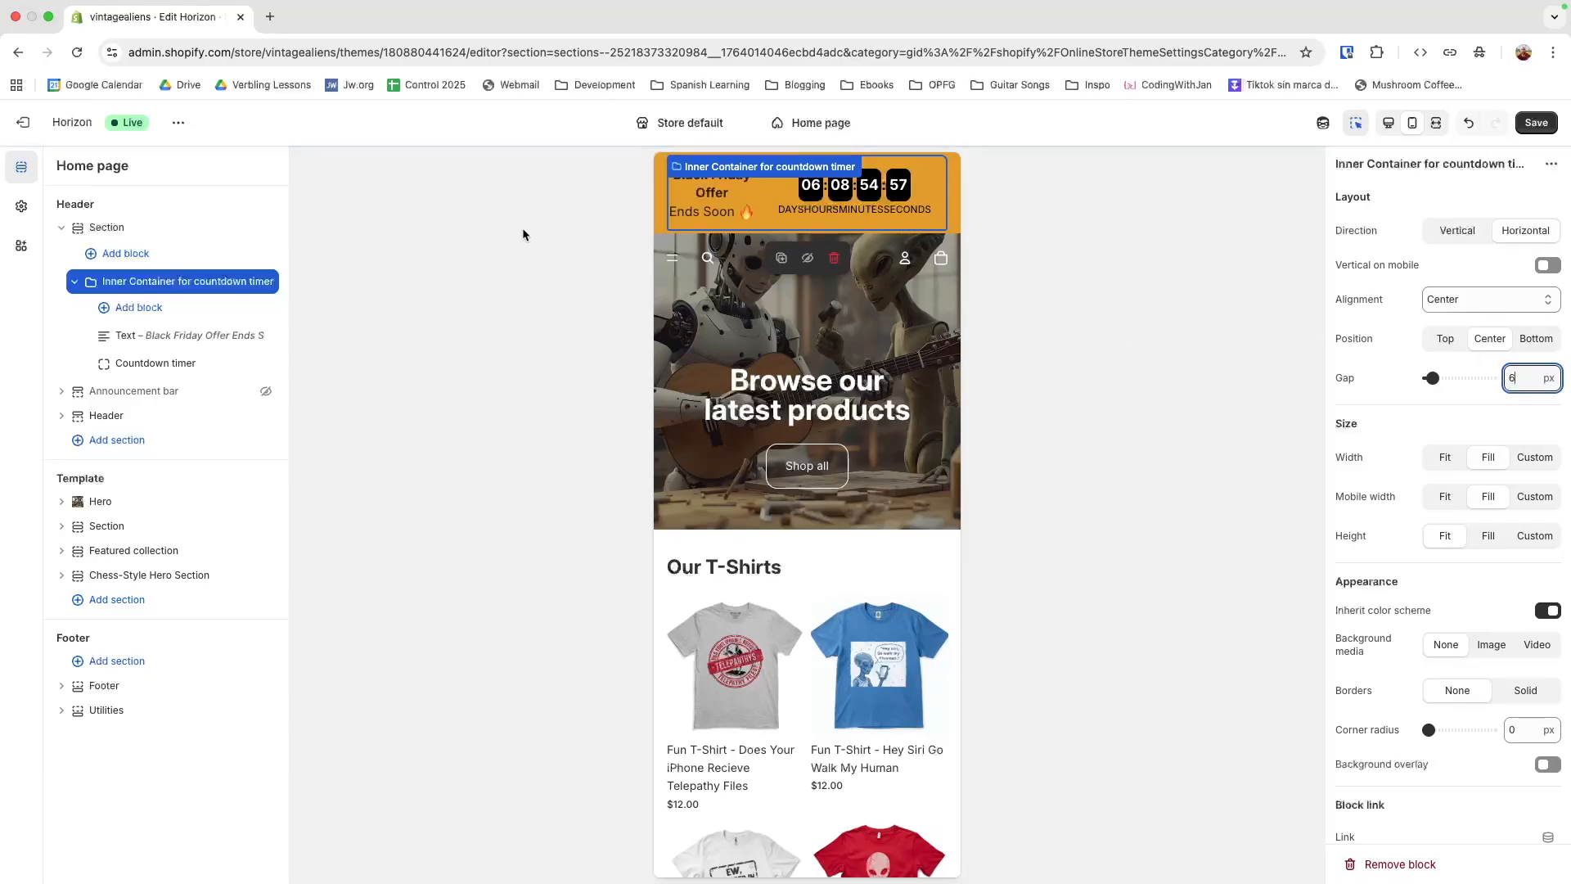
# Set the countdown timer's container padding to 0
pyautogui.click(806, 221)
pyautogui.scroll(-3, 1438, 543)
pyautogui.scroll(-3, 1461, 548)
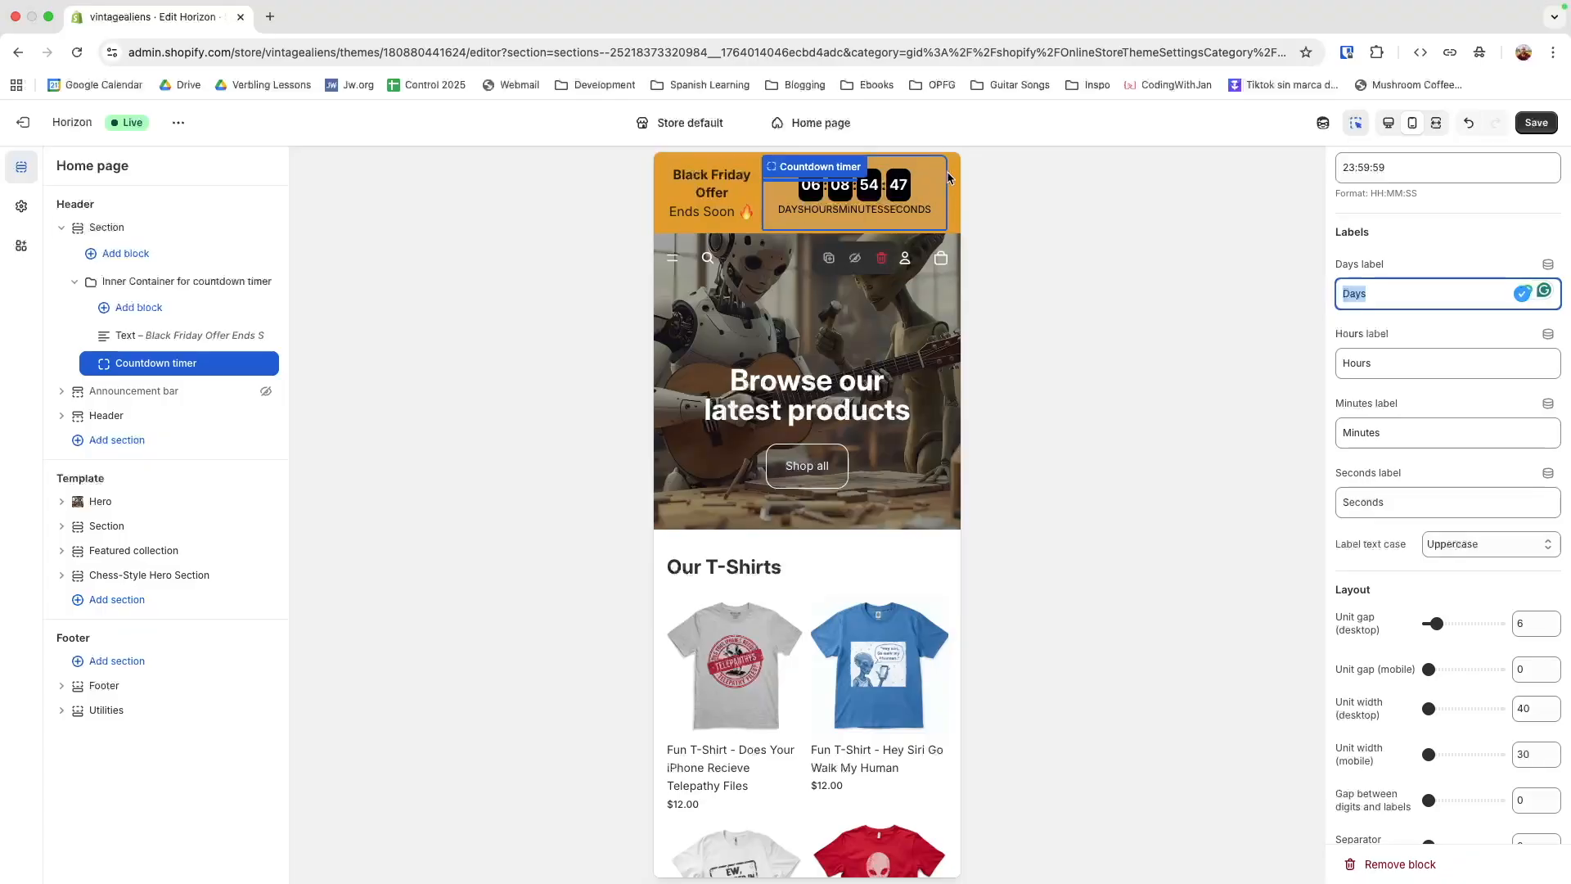
pyautogui.scroll(-10, 1422, 587)
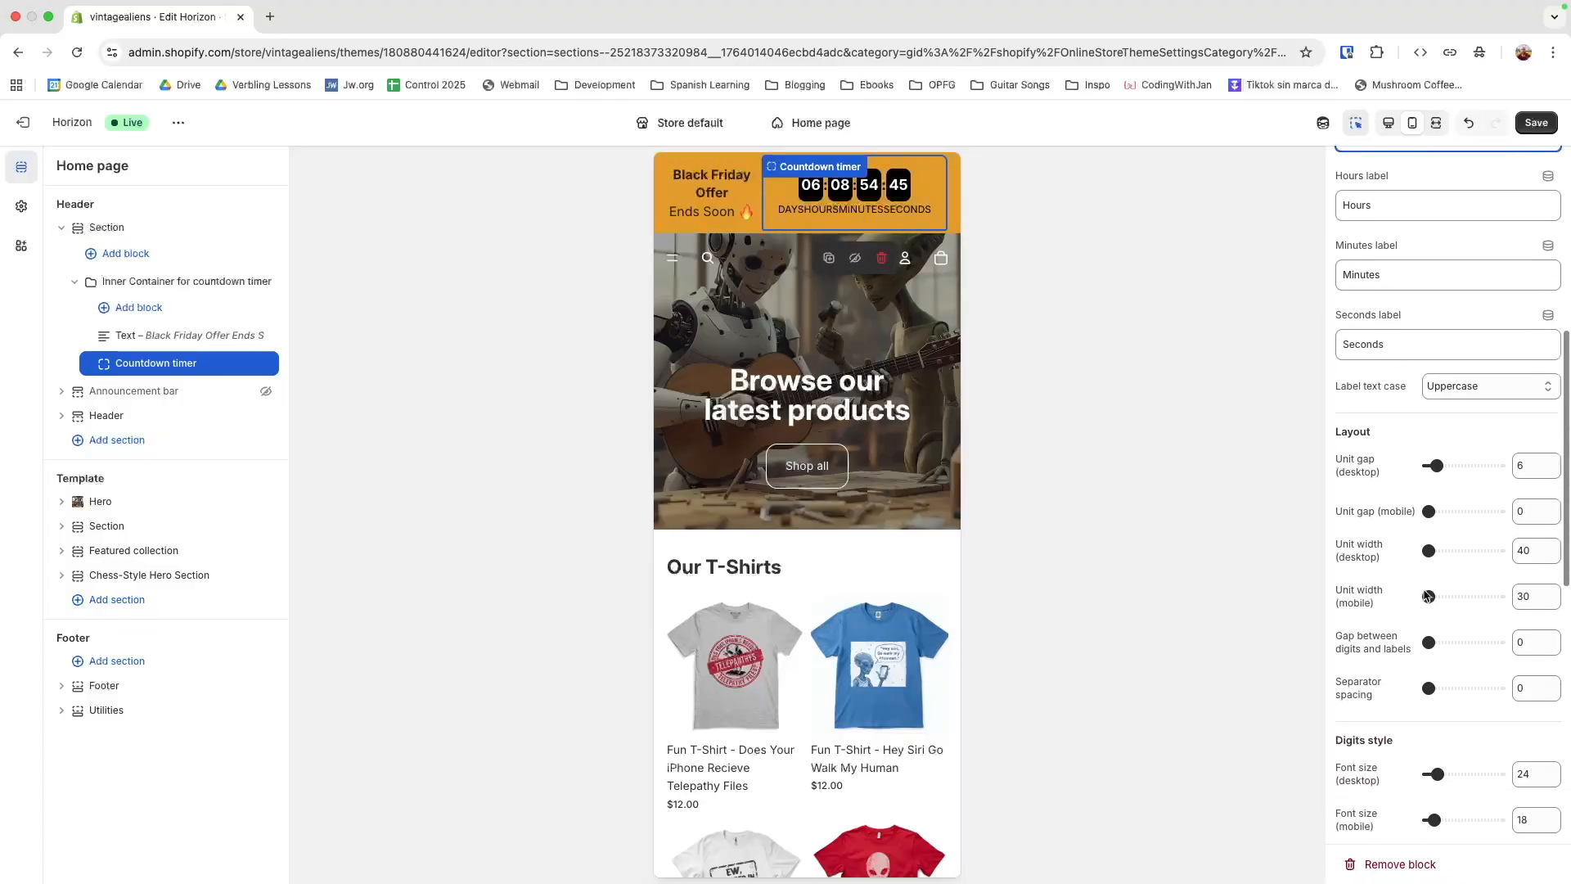
pyautogui.scroll(-5, 1424, 594)
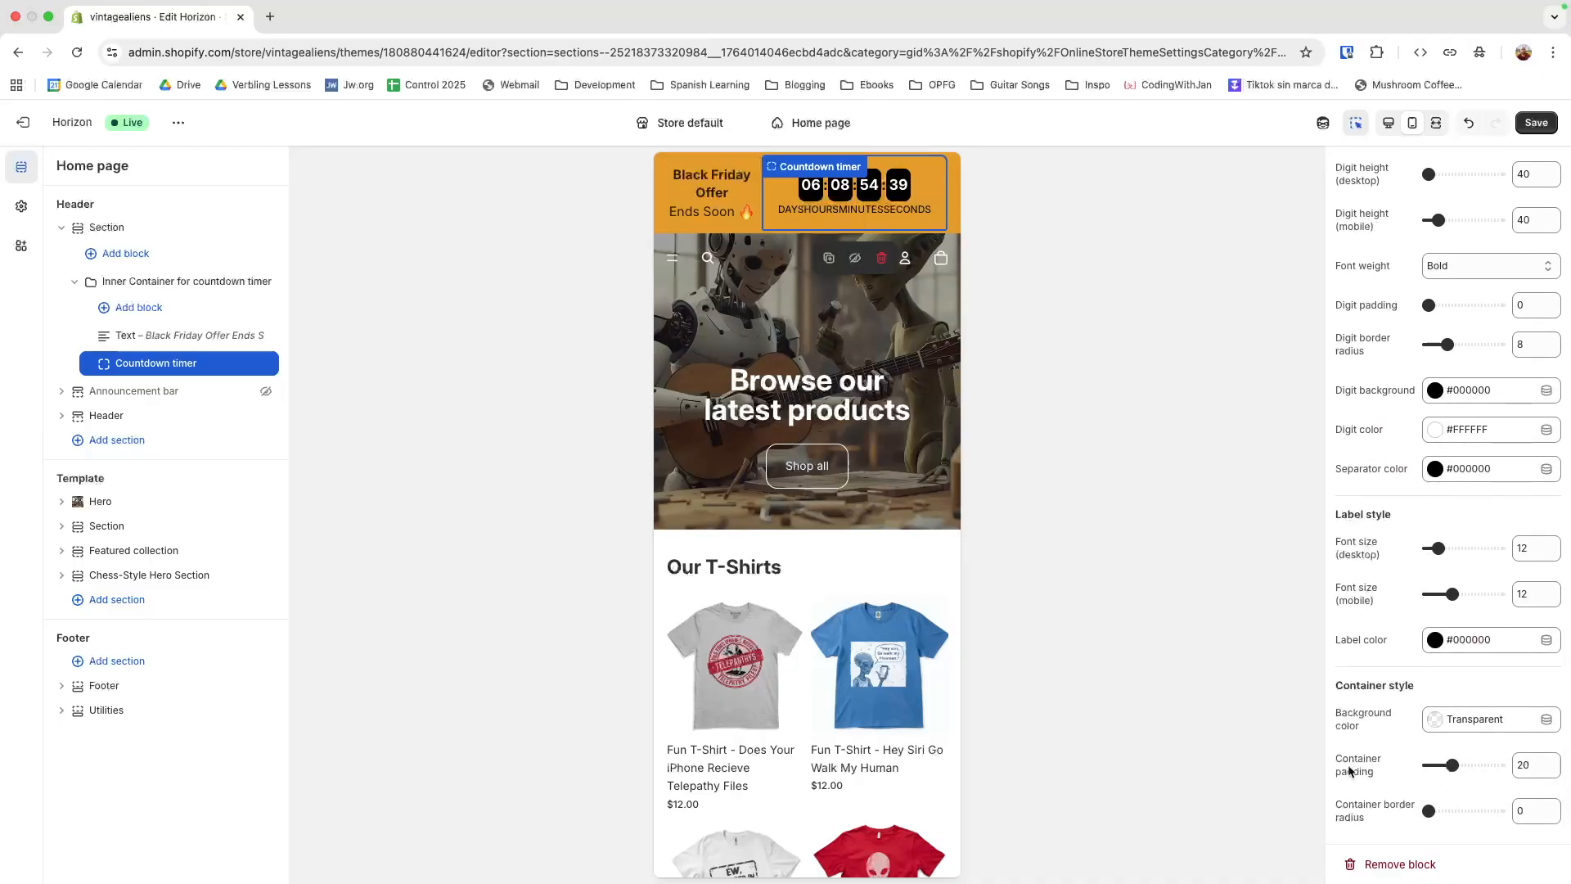
pyautogui.moveTo(1457, 770); pyautogui.dragTo(1427, 766)
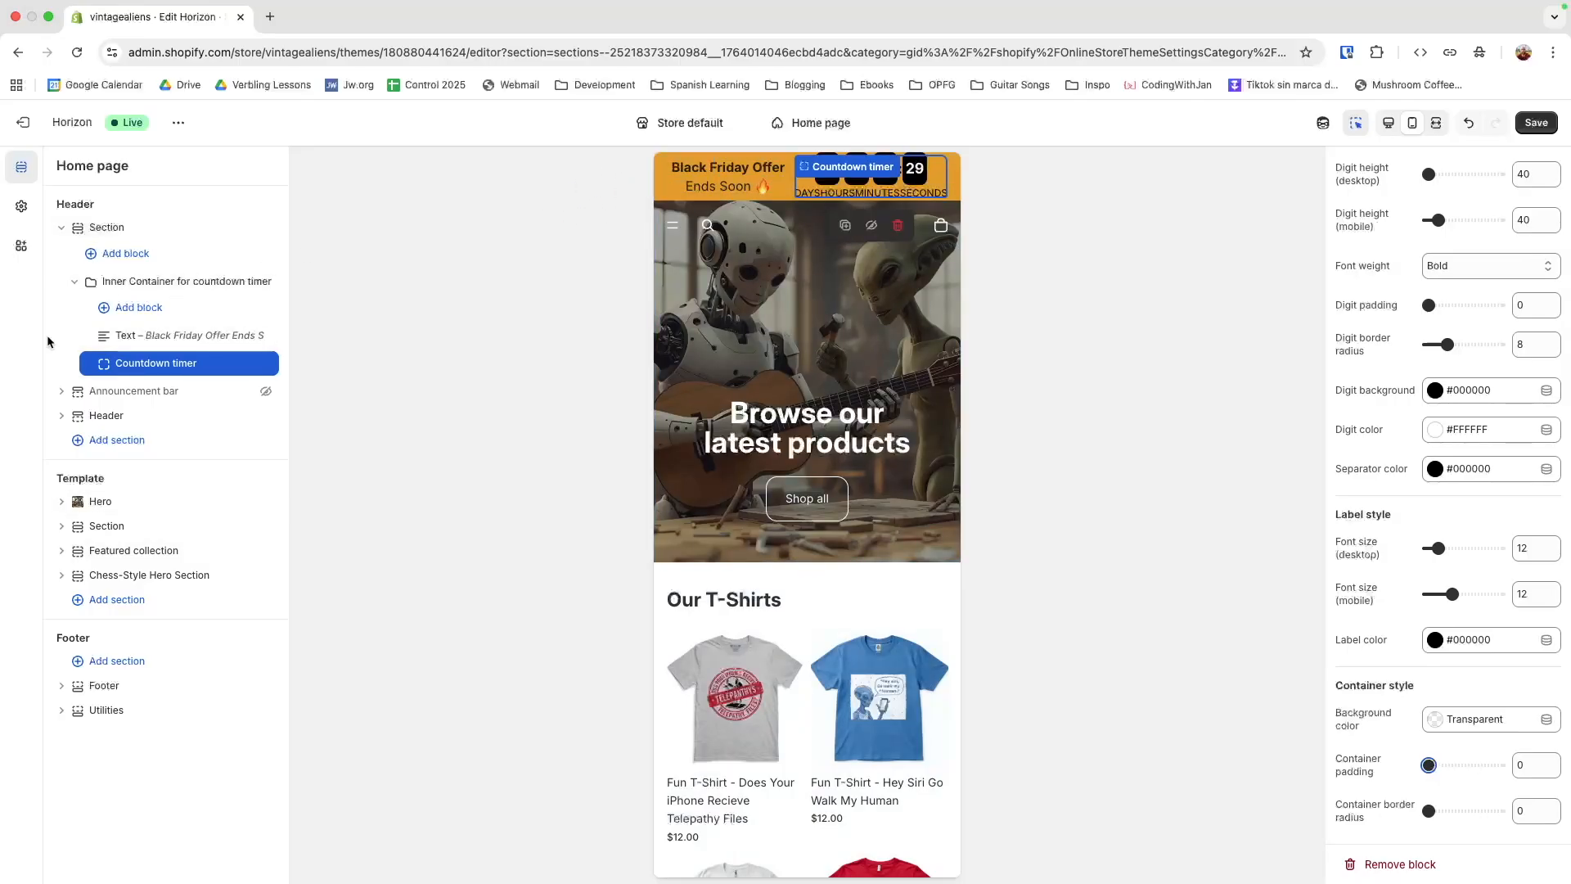
# Set the inner container's top, bottom, left and right padding to 10 px each
pyautogui.click(127, 282)
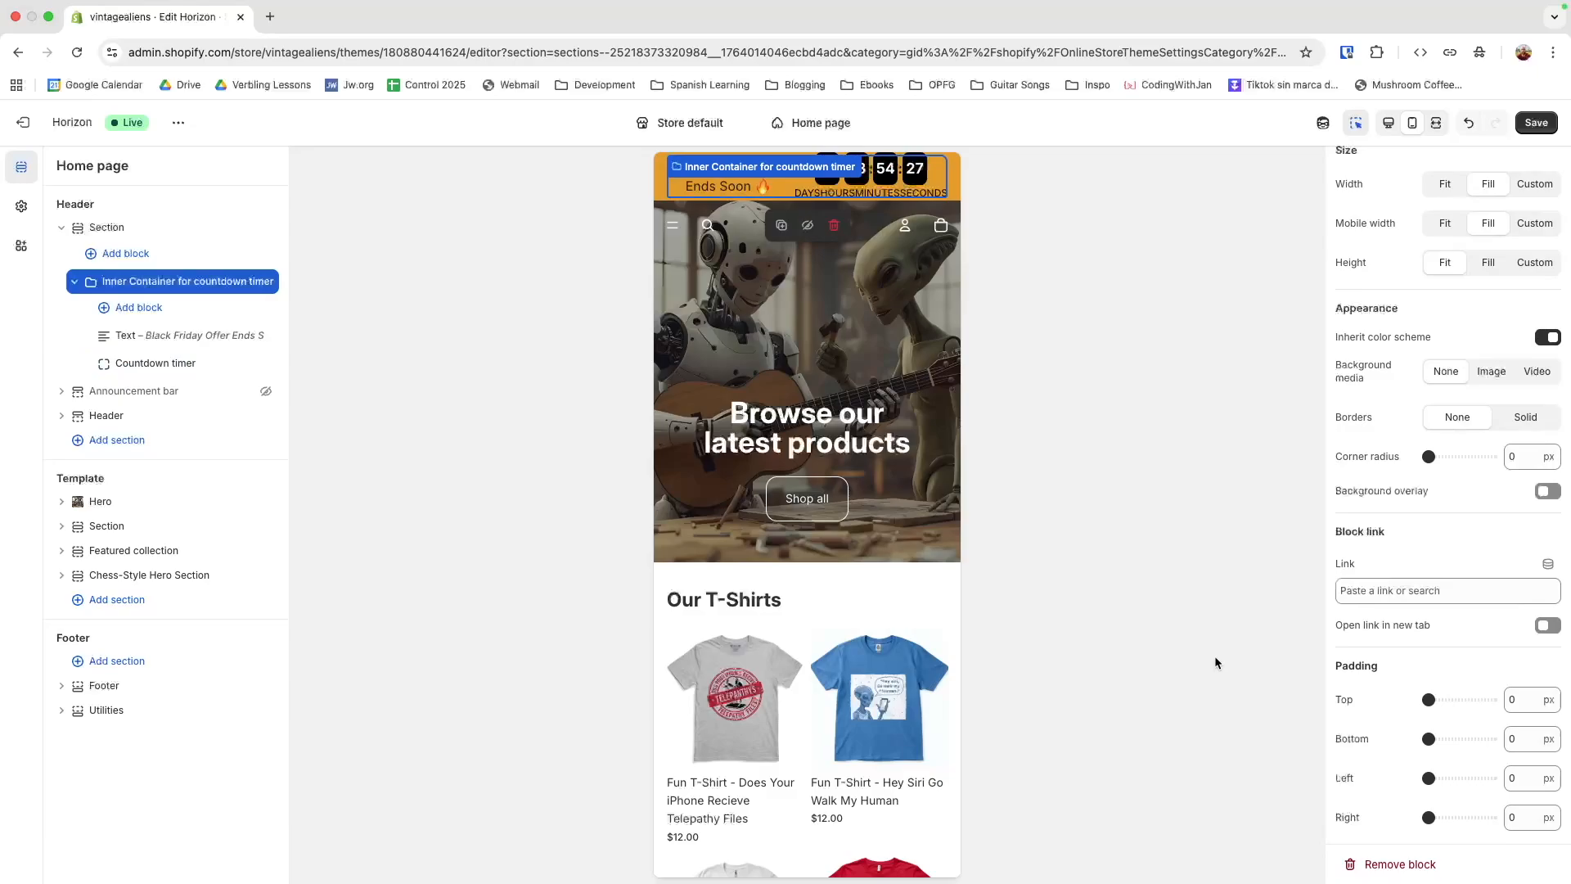
pyautogui.doubleClick(1513, 702)
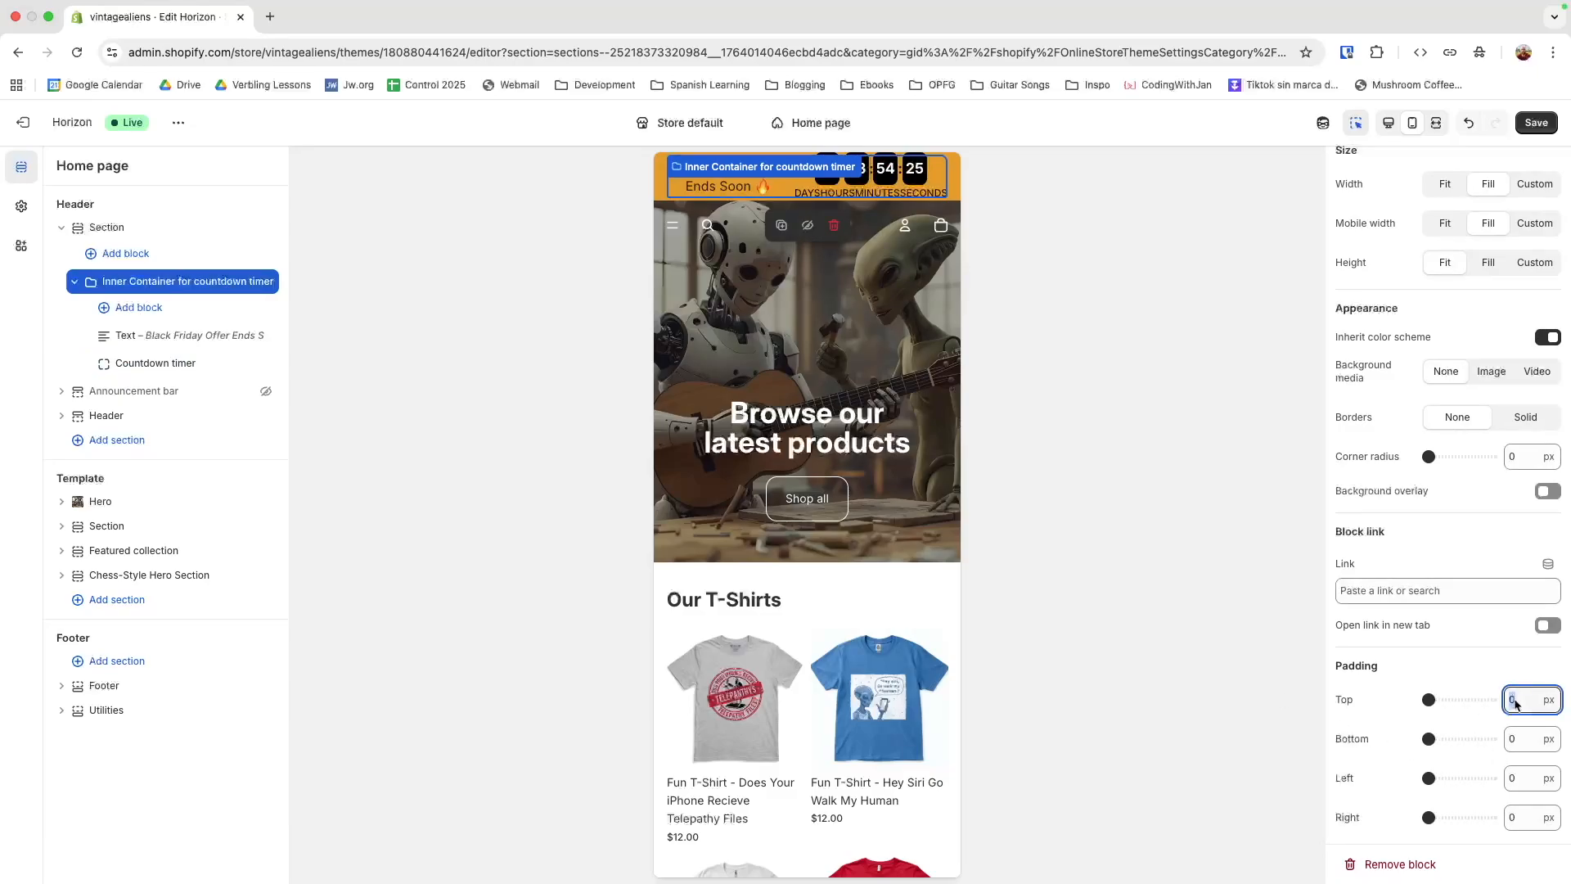
pyautogui.write('10')
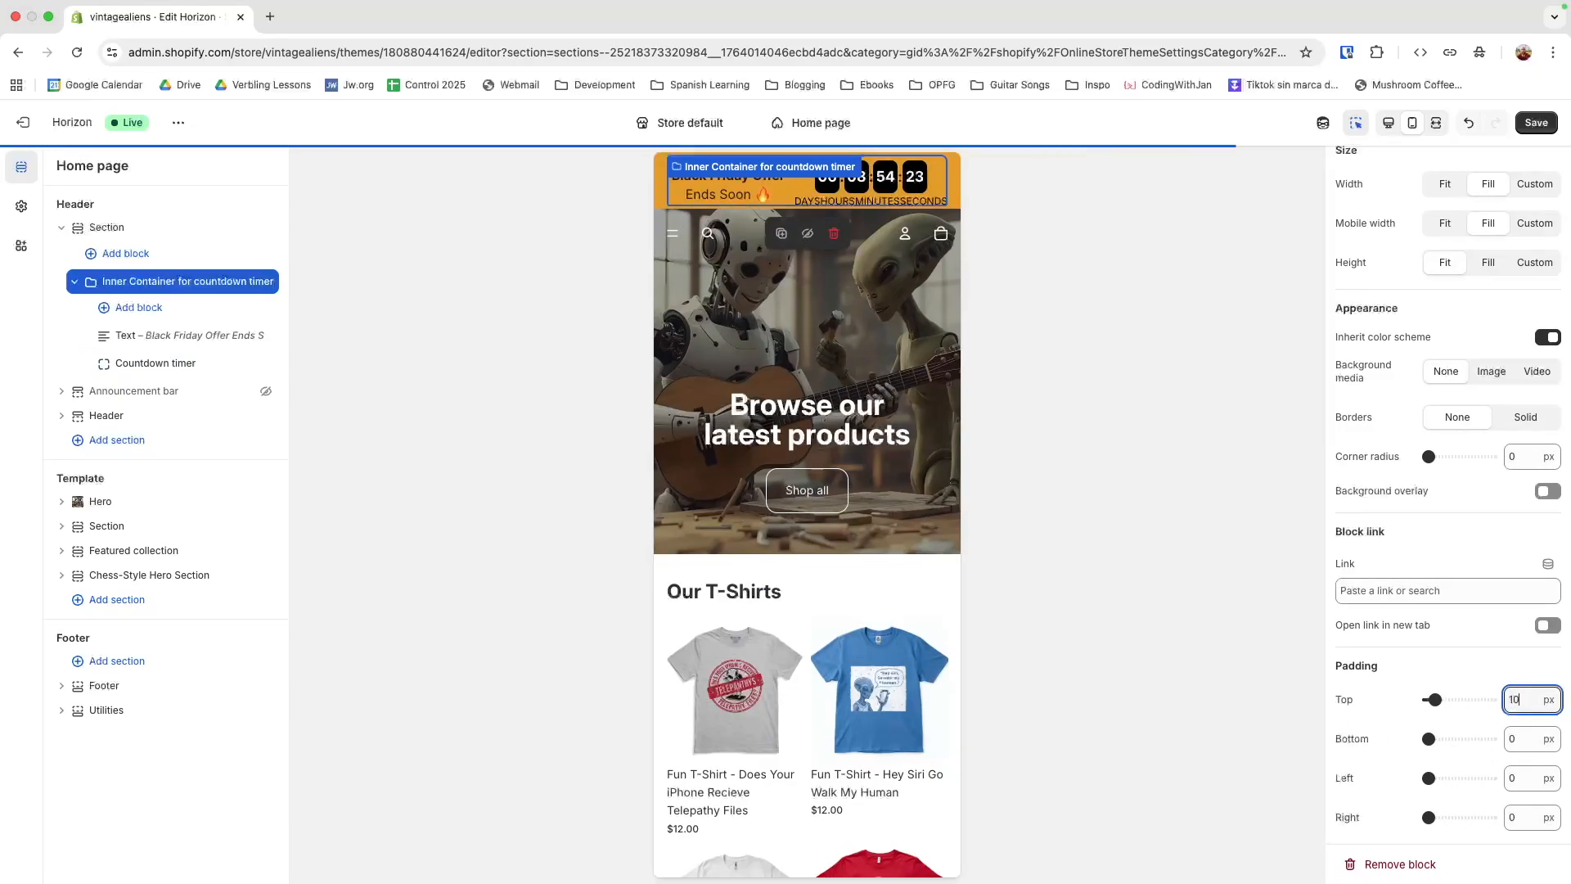
pyautogui.doubleClick(1518, 738)
pyautogui.write('10')
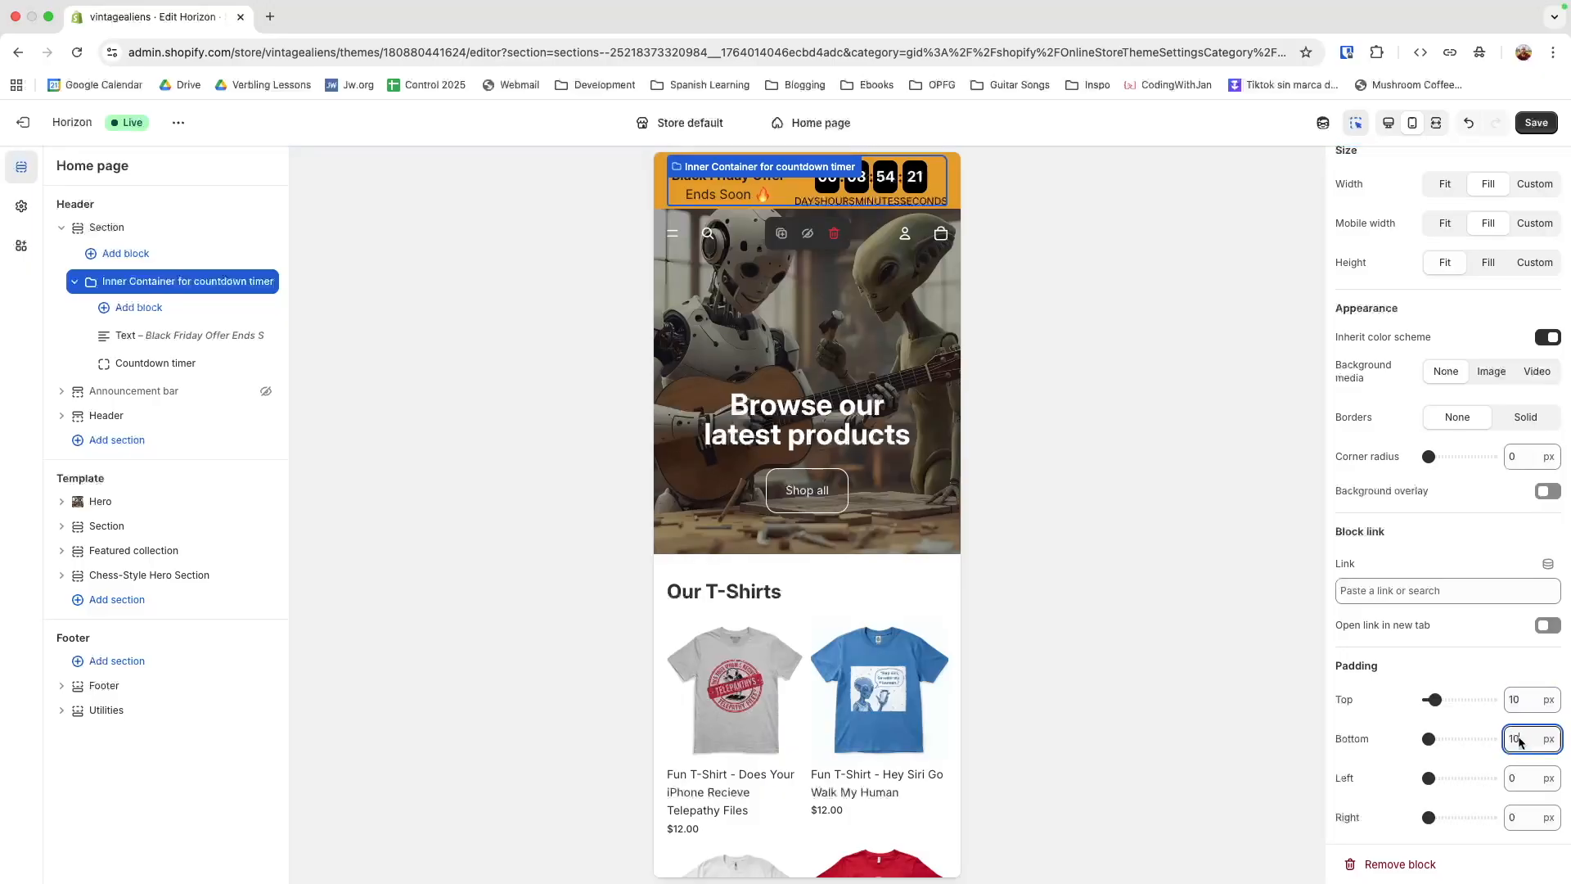
pyautogui.doubleClick(1526, 779)
pyautogui.doubleClick(1528, 782)
pyautogui.write('10')
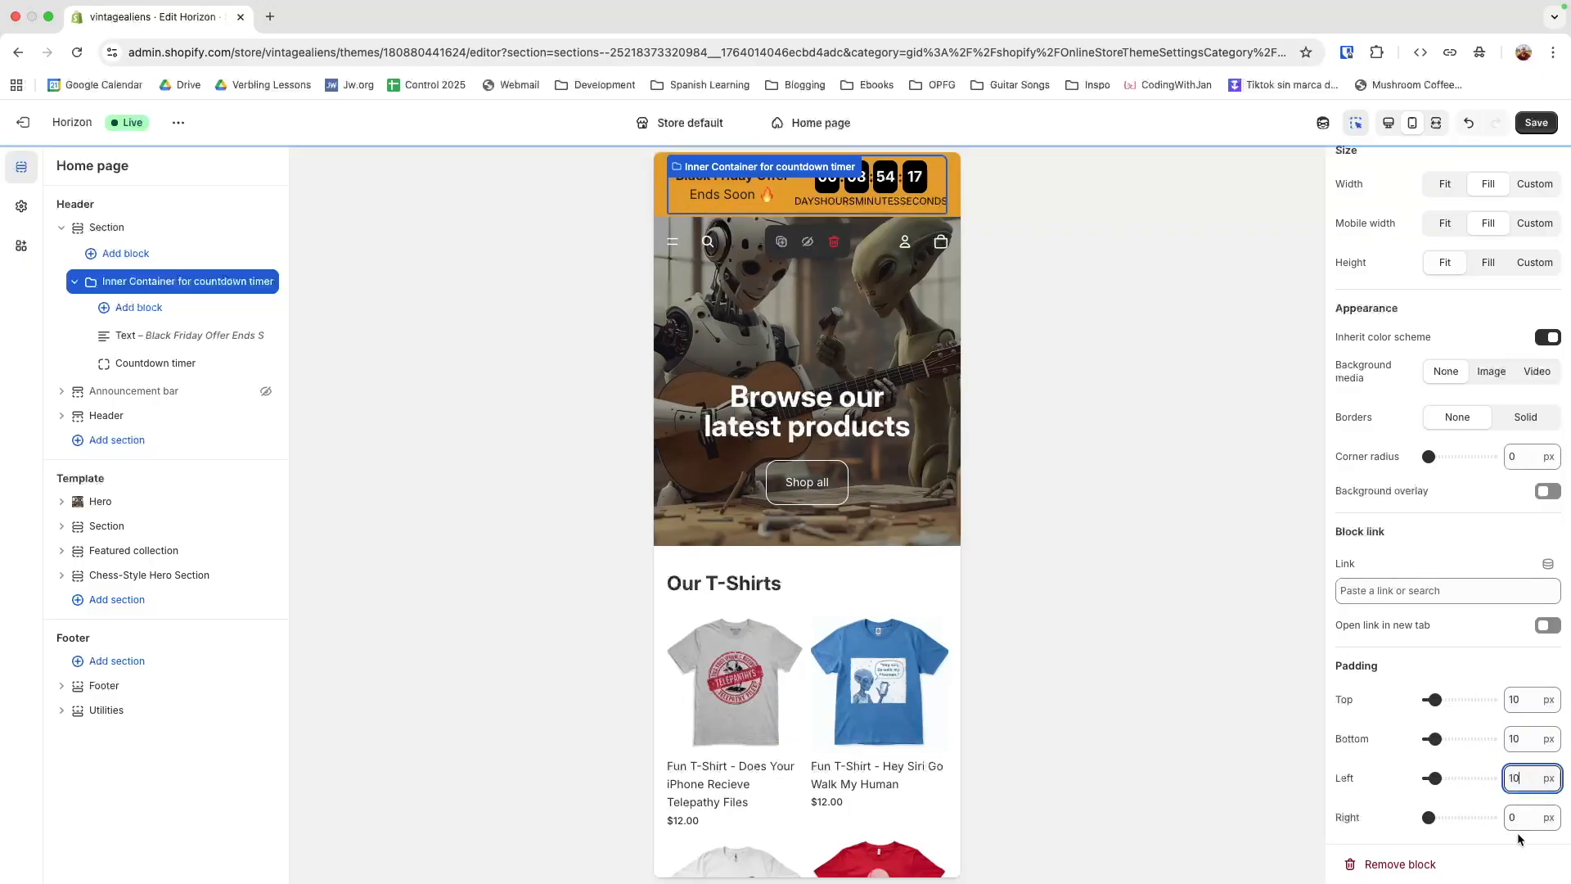
pyautogui.doubleClick(1523, 818)
pyautogui.write('10')
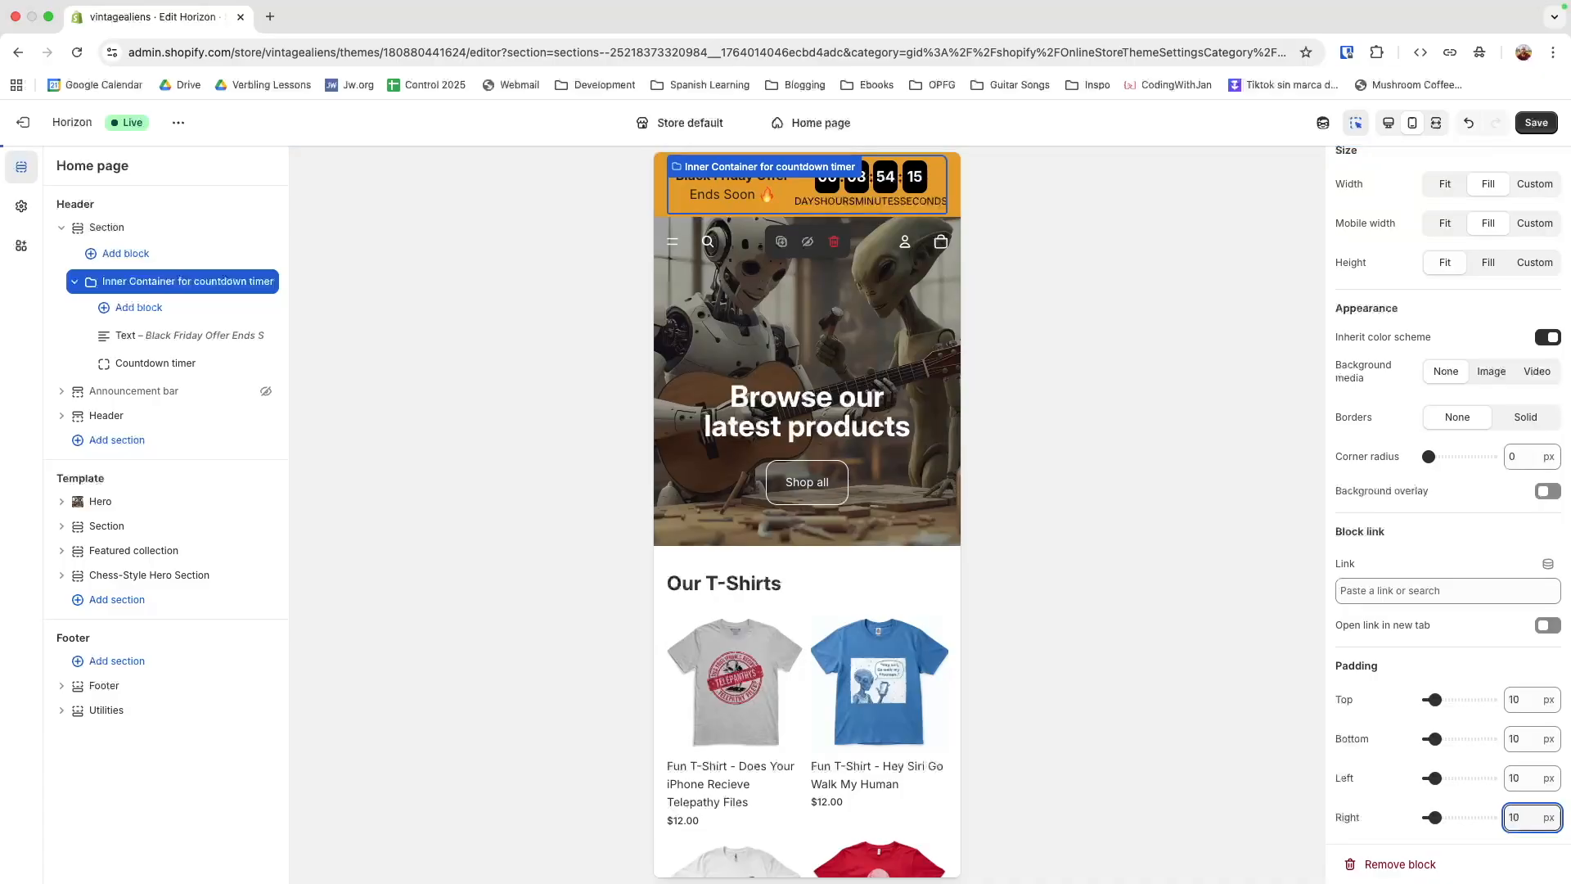
pyautogui.click(1219, 228)
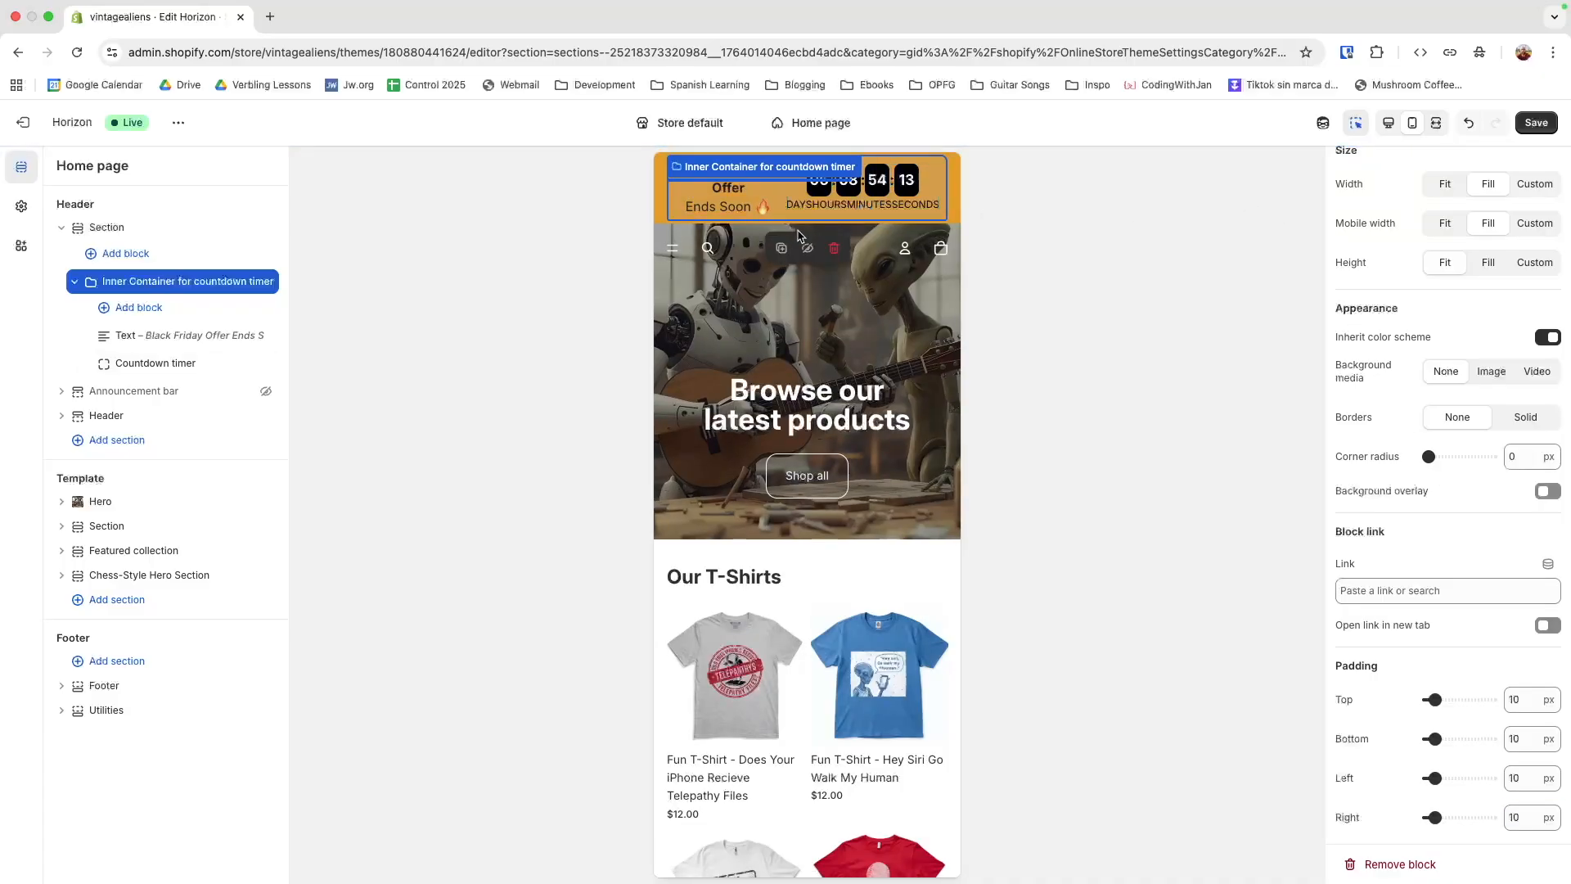
# Set the inner container's left and right padding to 5 px each
pyautogui.doubleClick(1520, 778)
pyautogui.write('5')
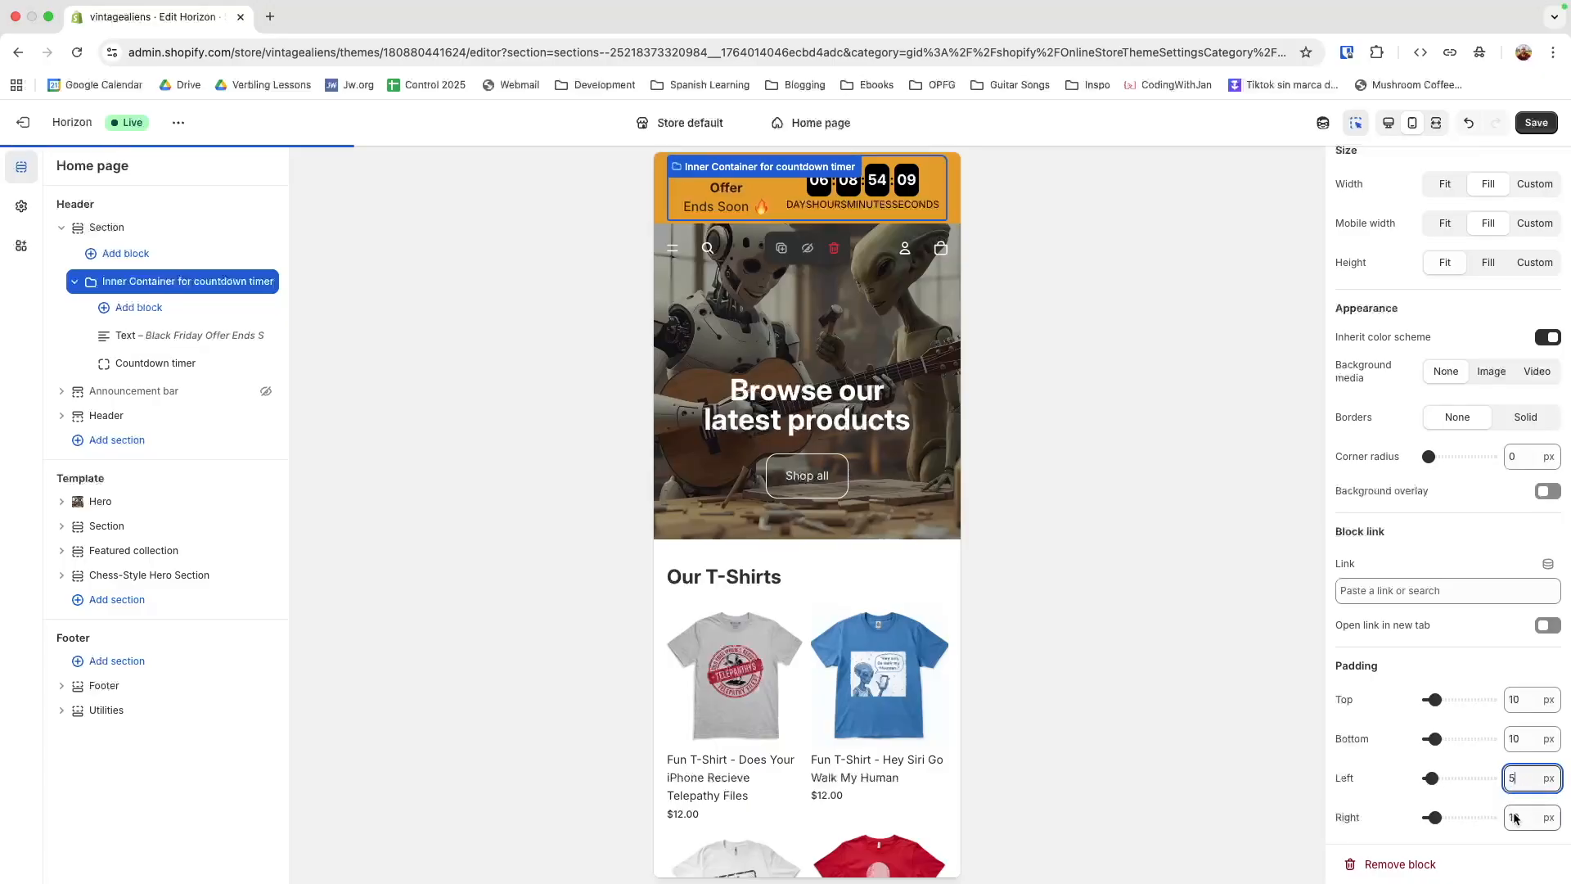
pyautogui.doubleClick(1514, 817)
pyautogui.write('5')
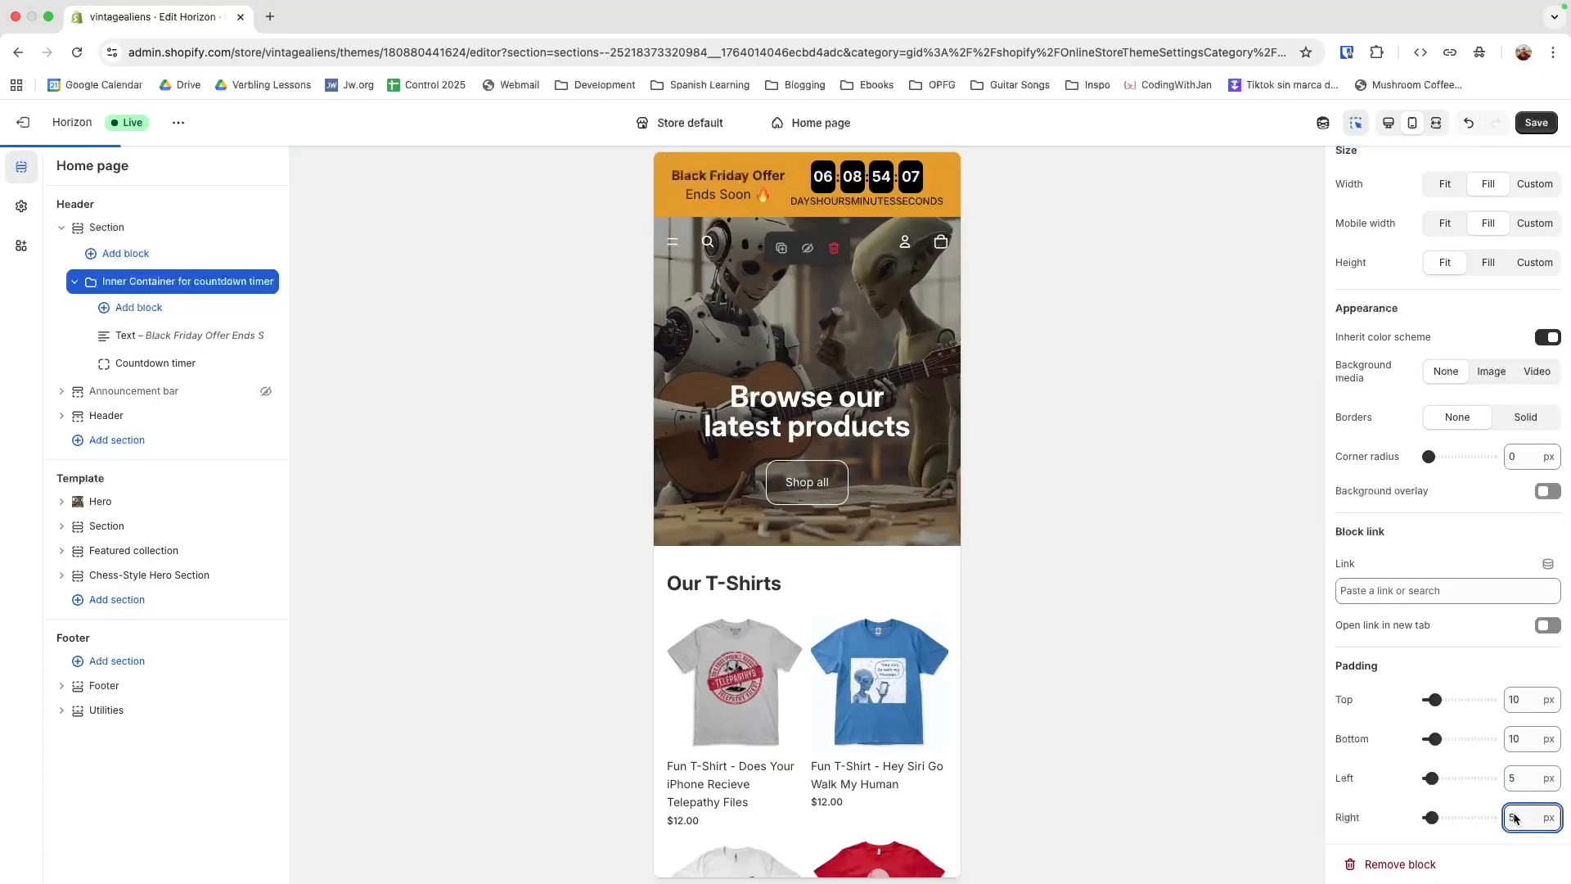
pyautogui.click(1192, 407)
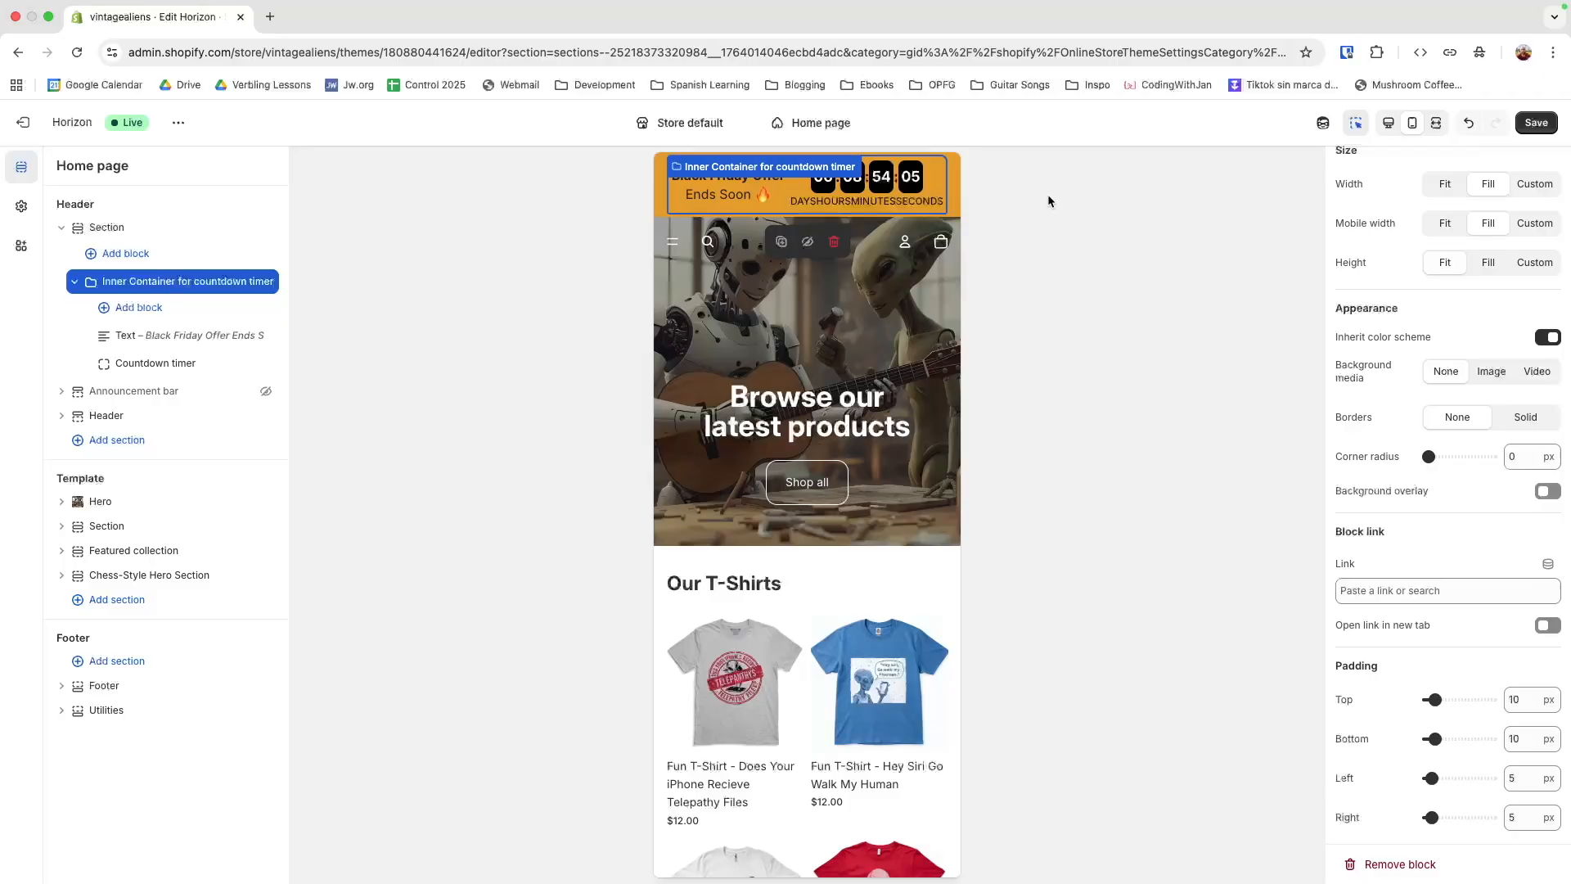
# Turn off the preview inspector and set the countdown timer's mobile label font size to 8
pyautogui.click(1350, 126)
pyautogui.moveTo(791, 202); pyautogui.dragTo(941, 201)
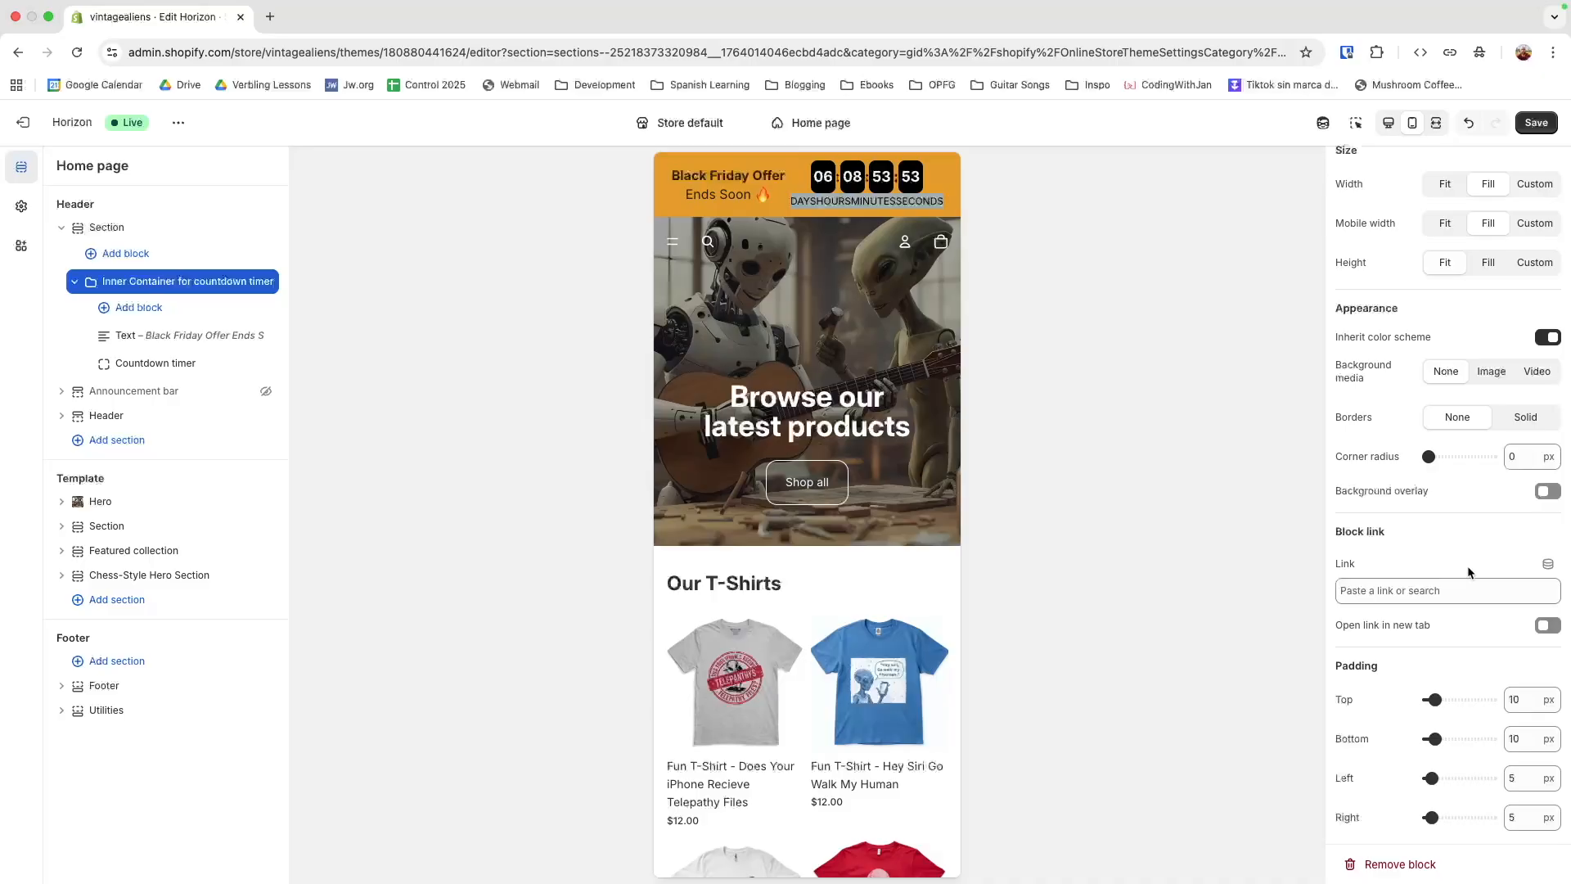
pyautogui.scroll(4, 1467, 572)
pyautogui.scroll(-4, 1468, 572)
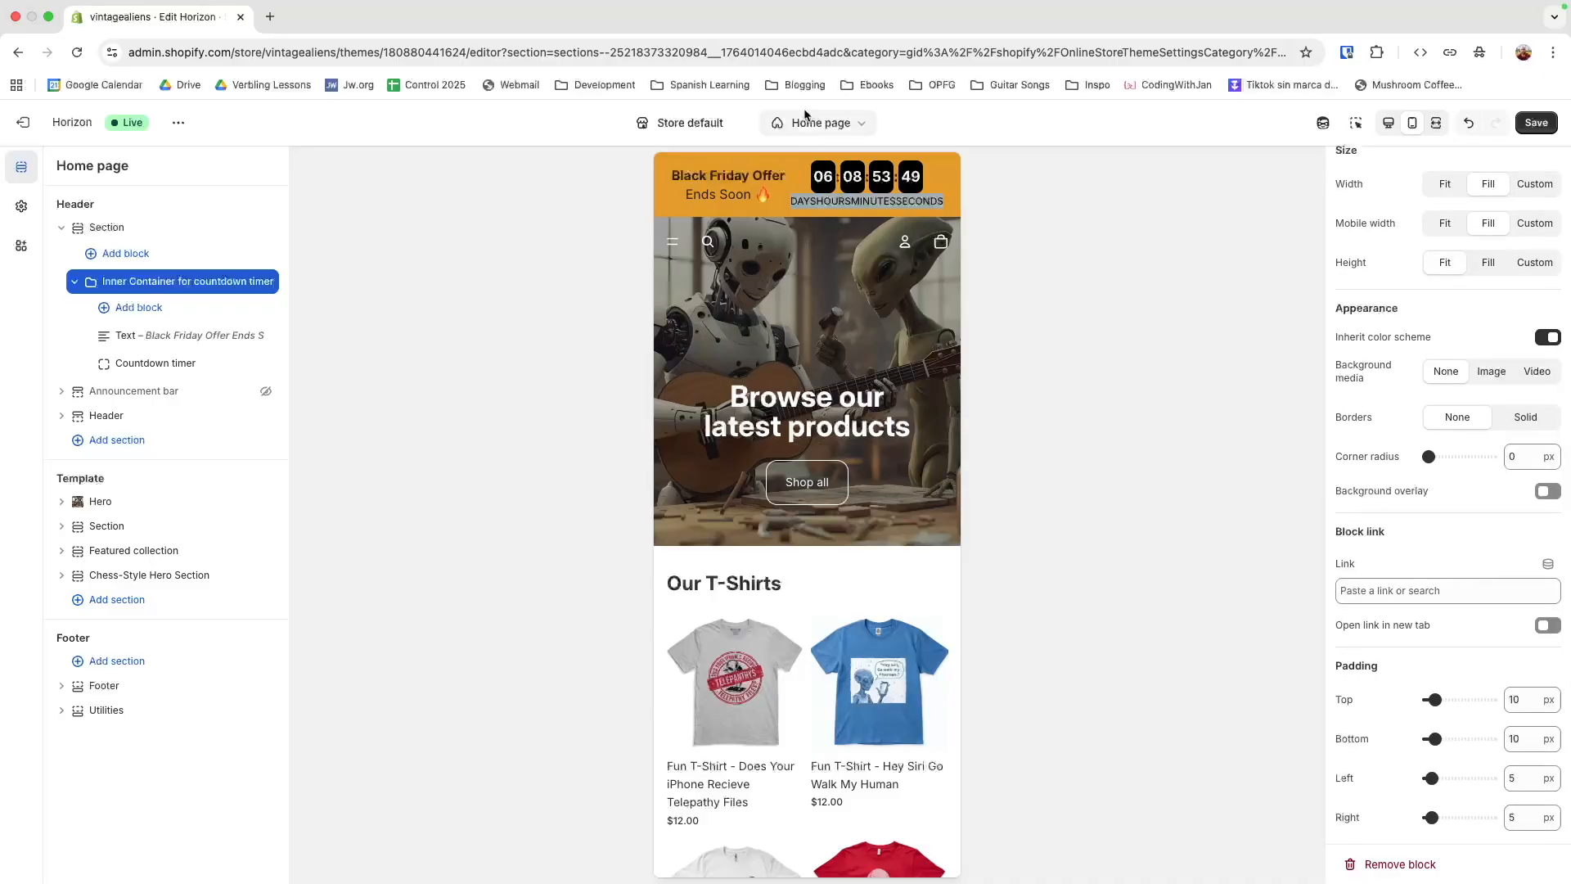
pyautogui.click(148, 368)
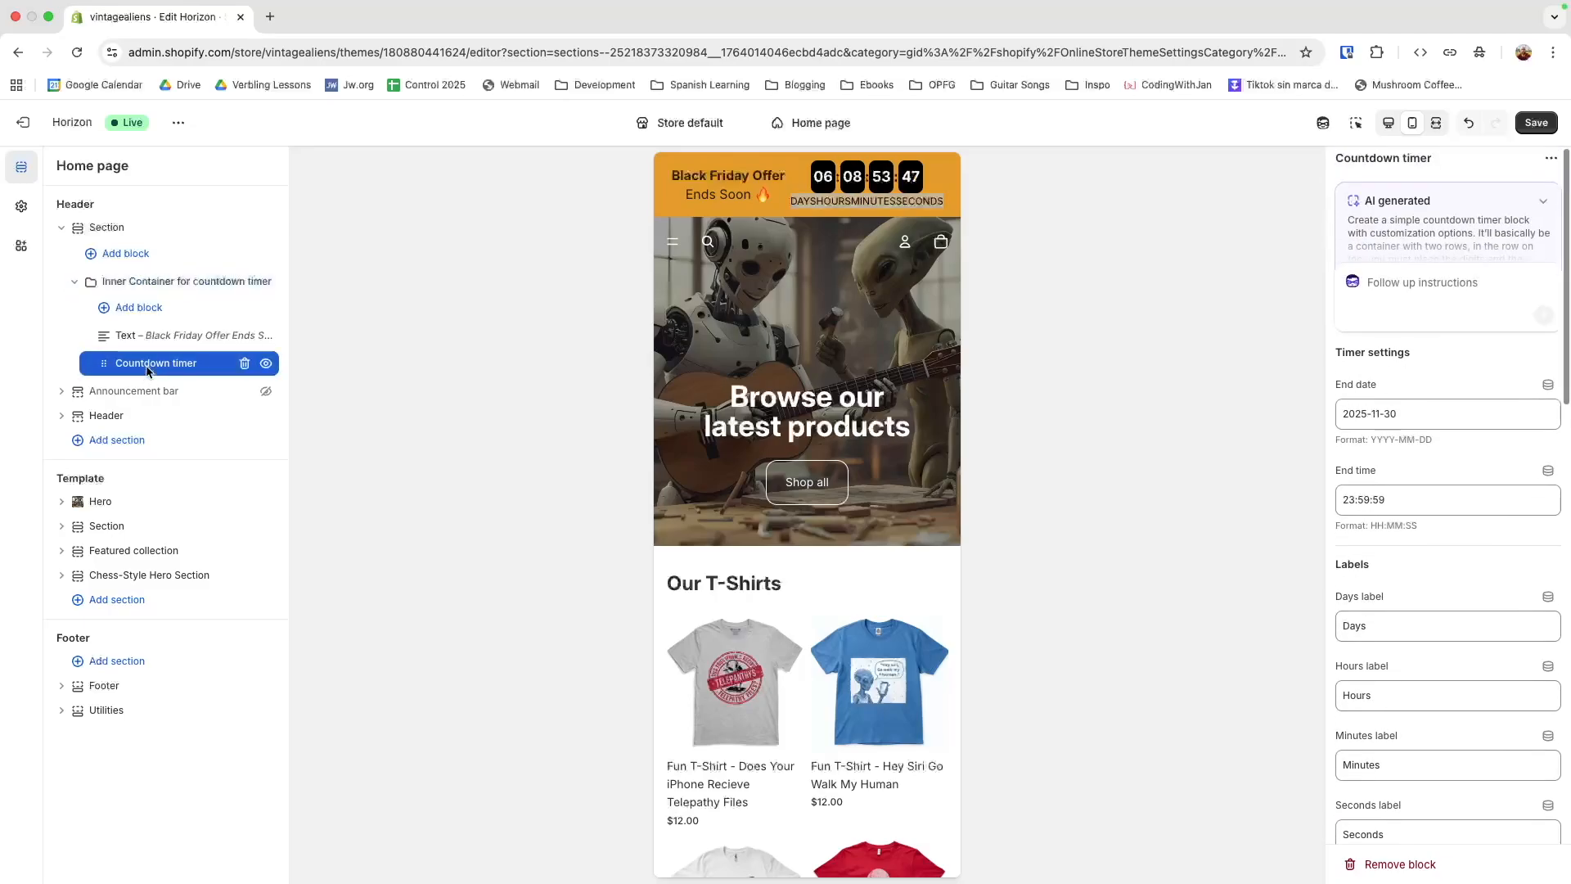
pyautogui.scroll(-6, 1436, 581)
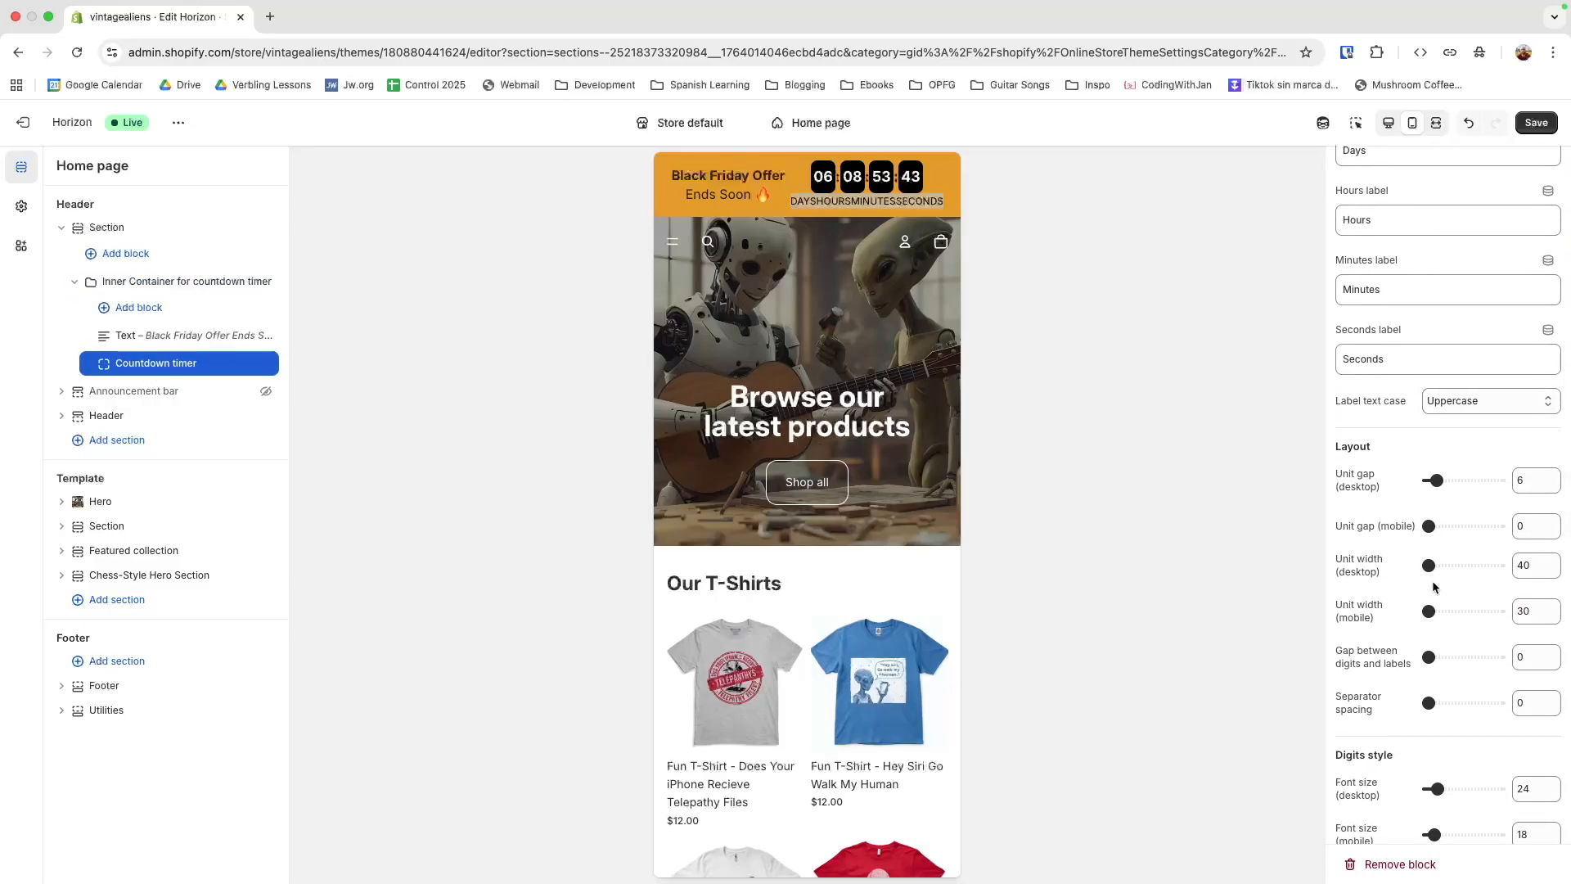
pyautogui.scroll(-2, 1428, 582)
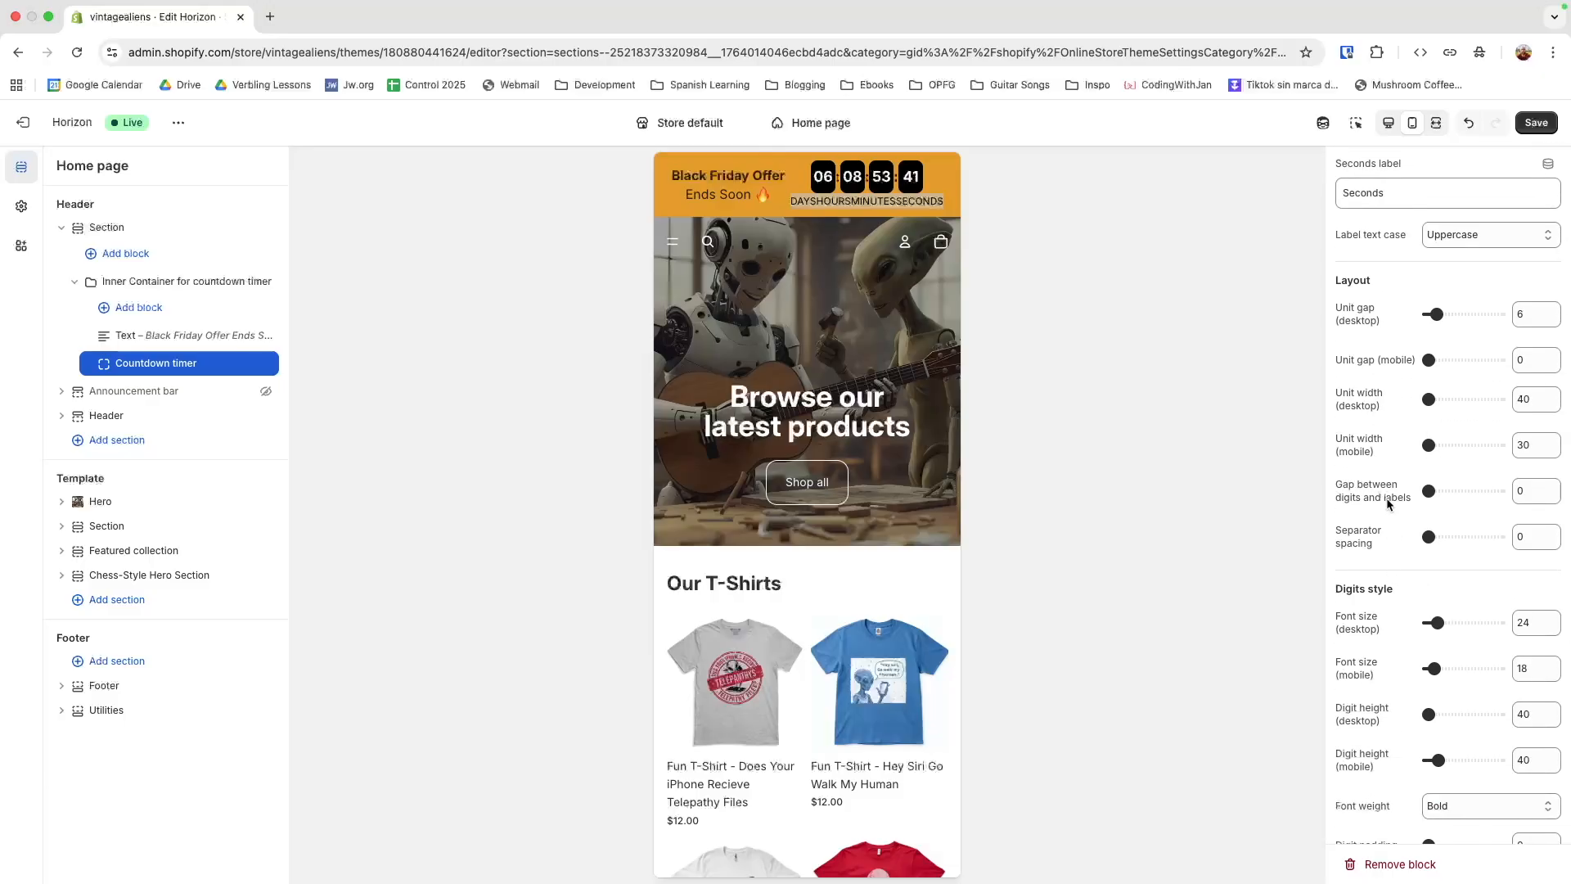
pyautogui.scroll(-1, 1390, 561)
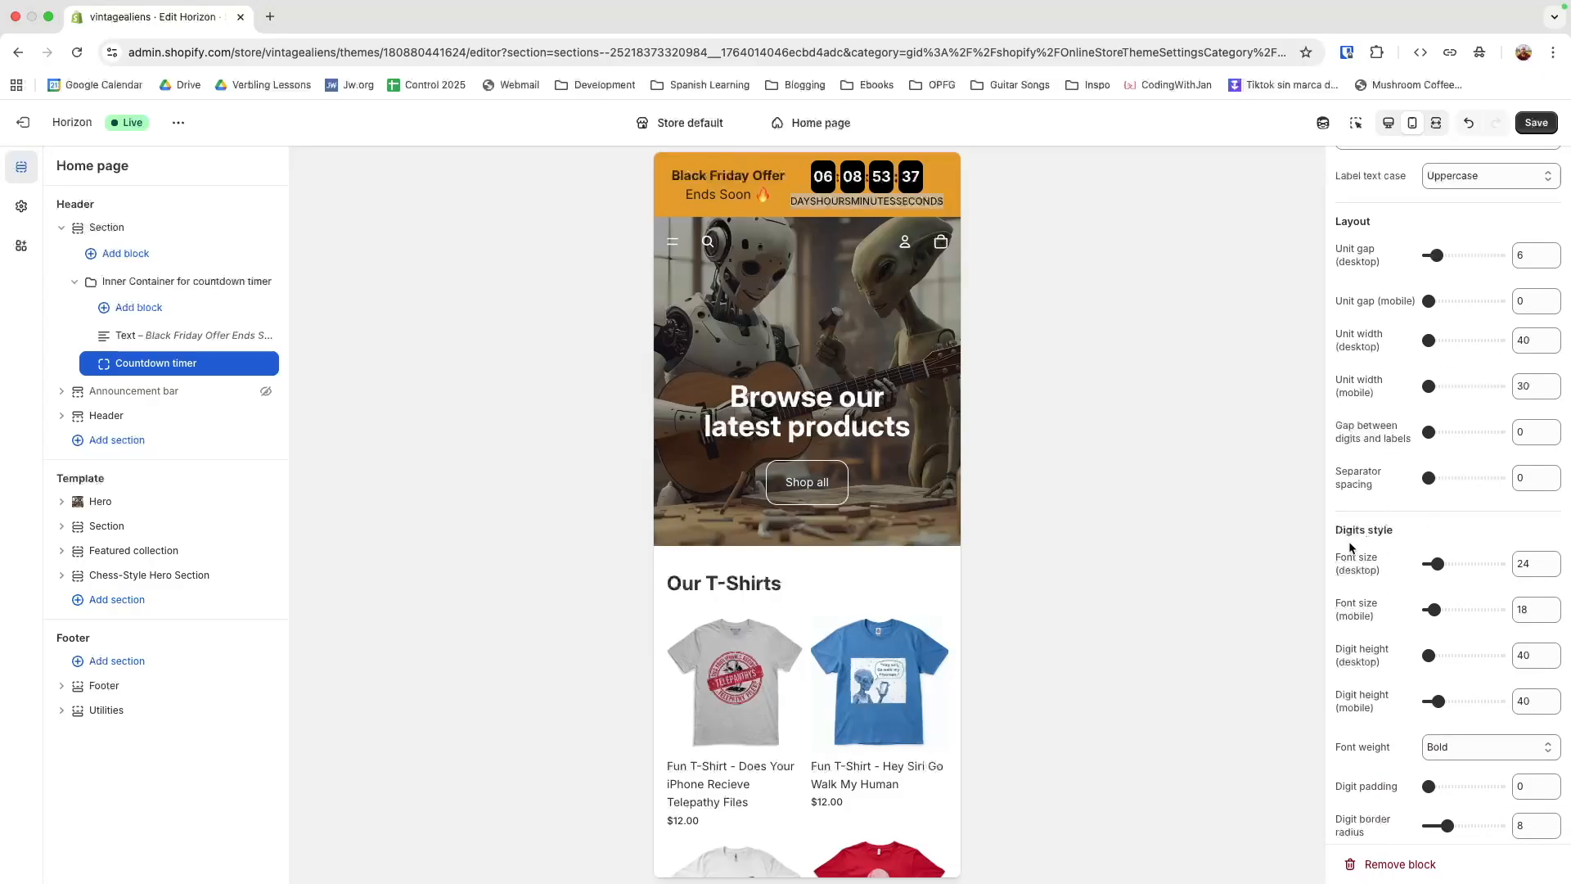
pyautogui.scroll(-3, 1358, 565)
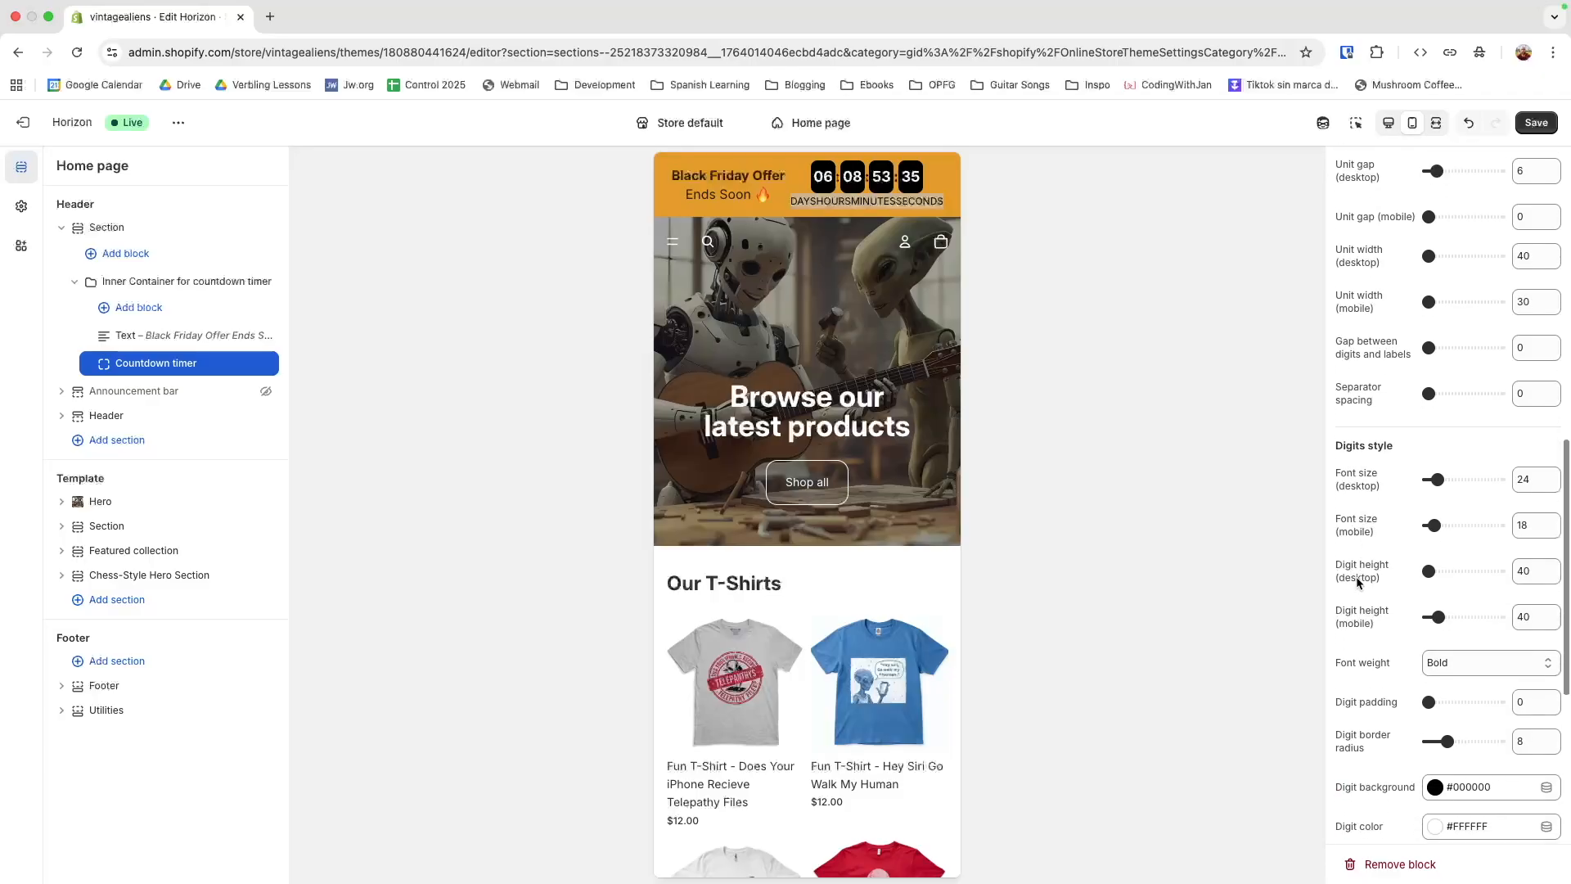
pyautogui.scroll(-2, 1354, 576)
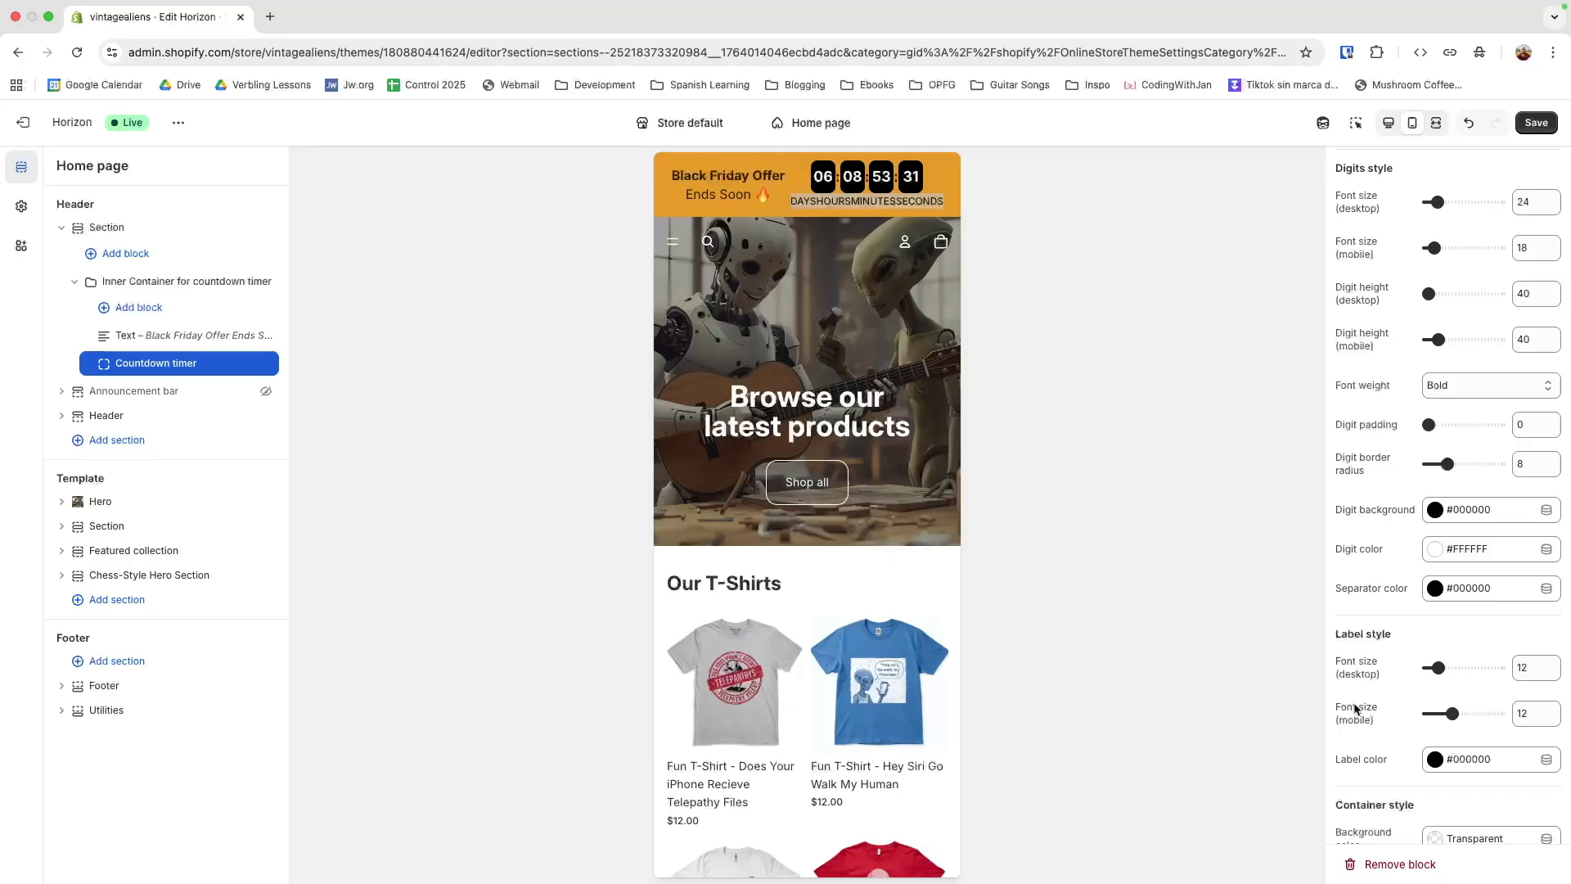
pyautogui.doubleClick(1525, 716)
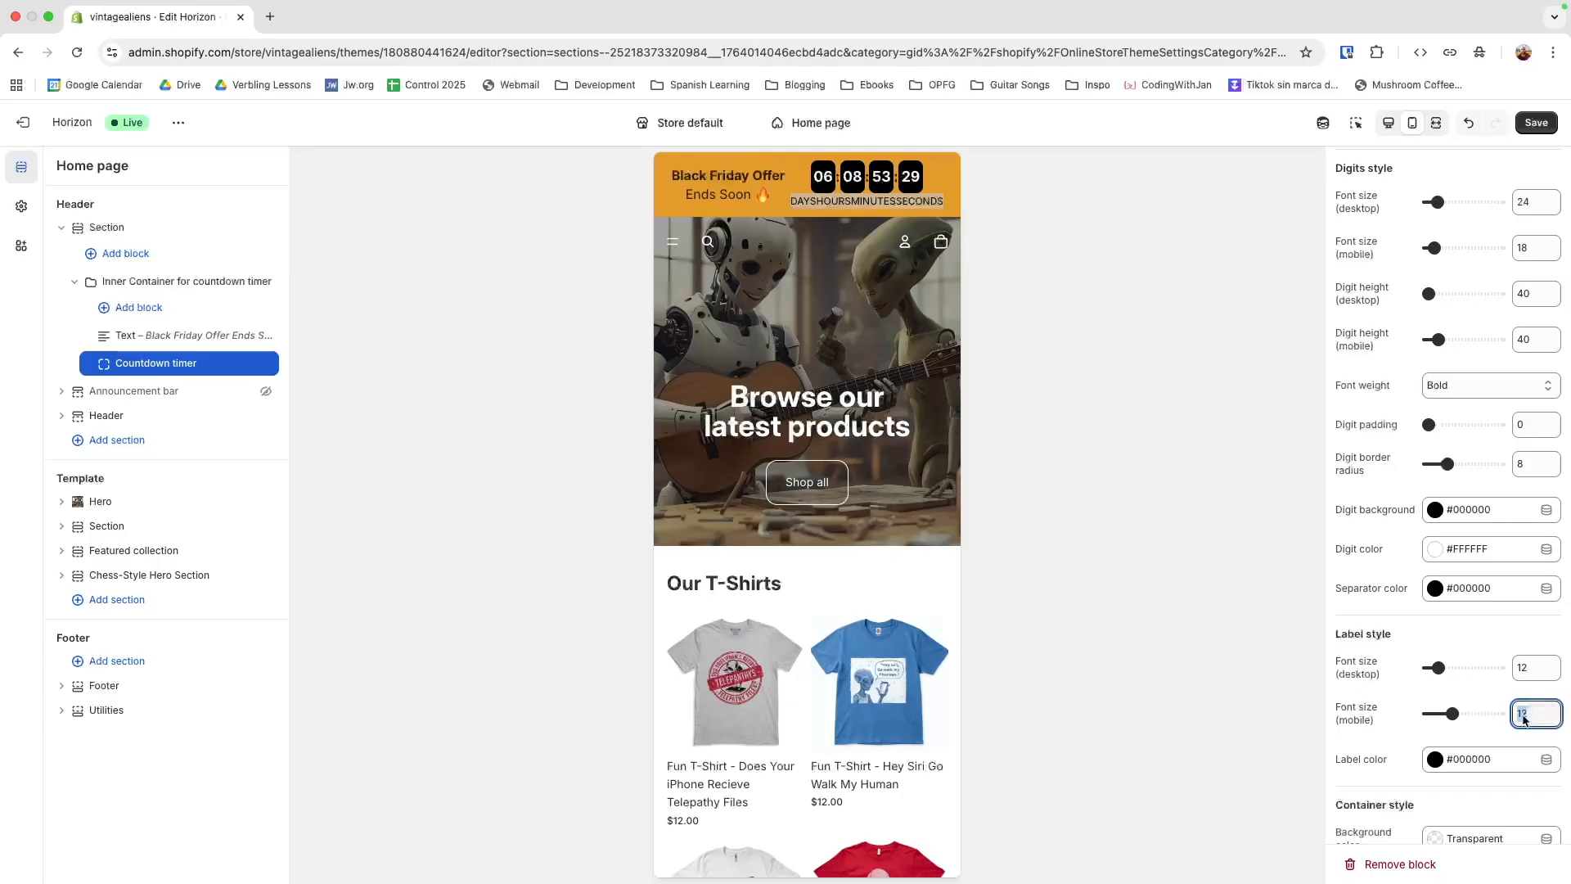
pyautogui.write('8')
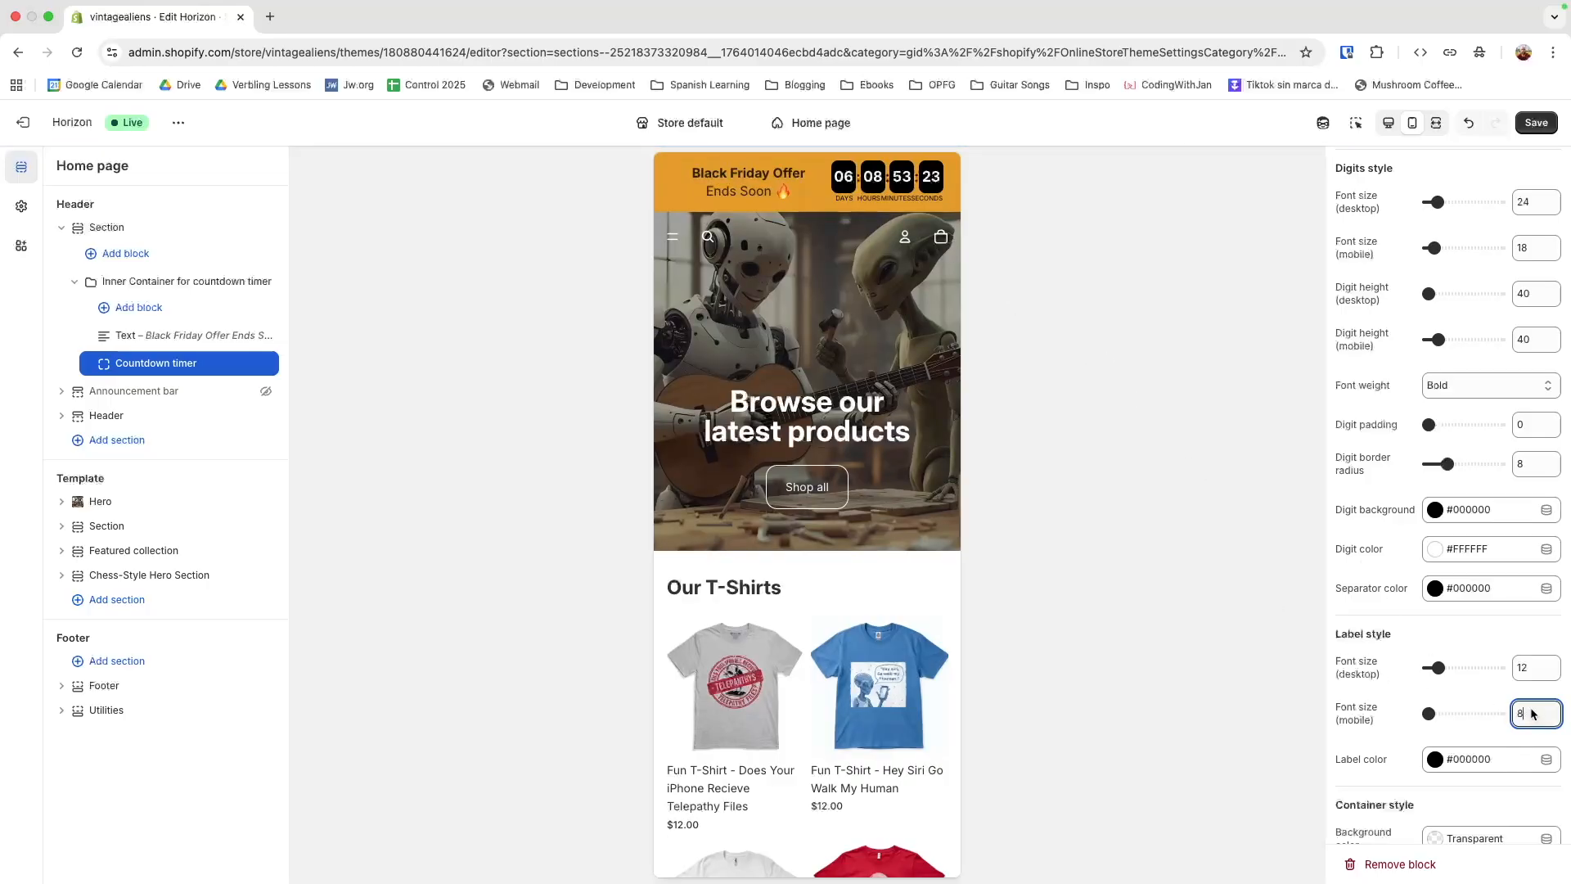
# Try a mobile label font size of 9 for the countdown timer and return it to 8
pyautogui.press('BackSpace')
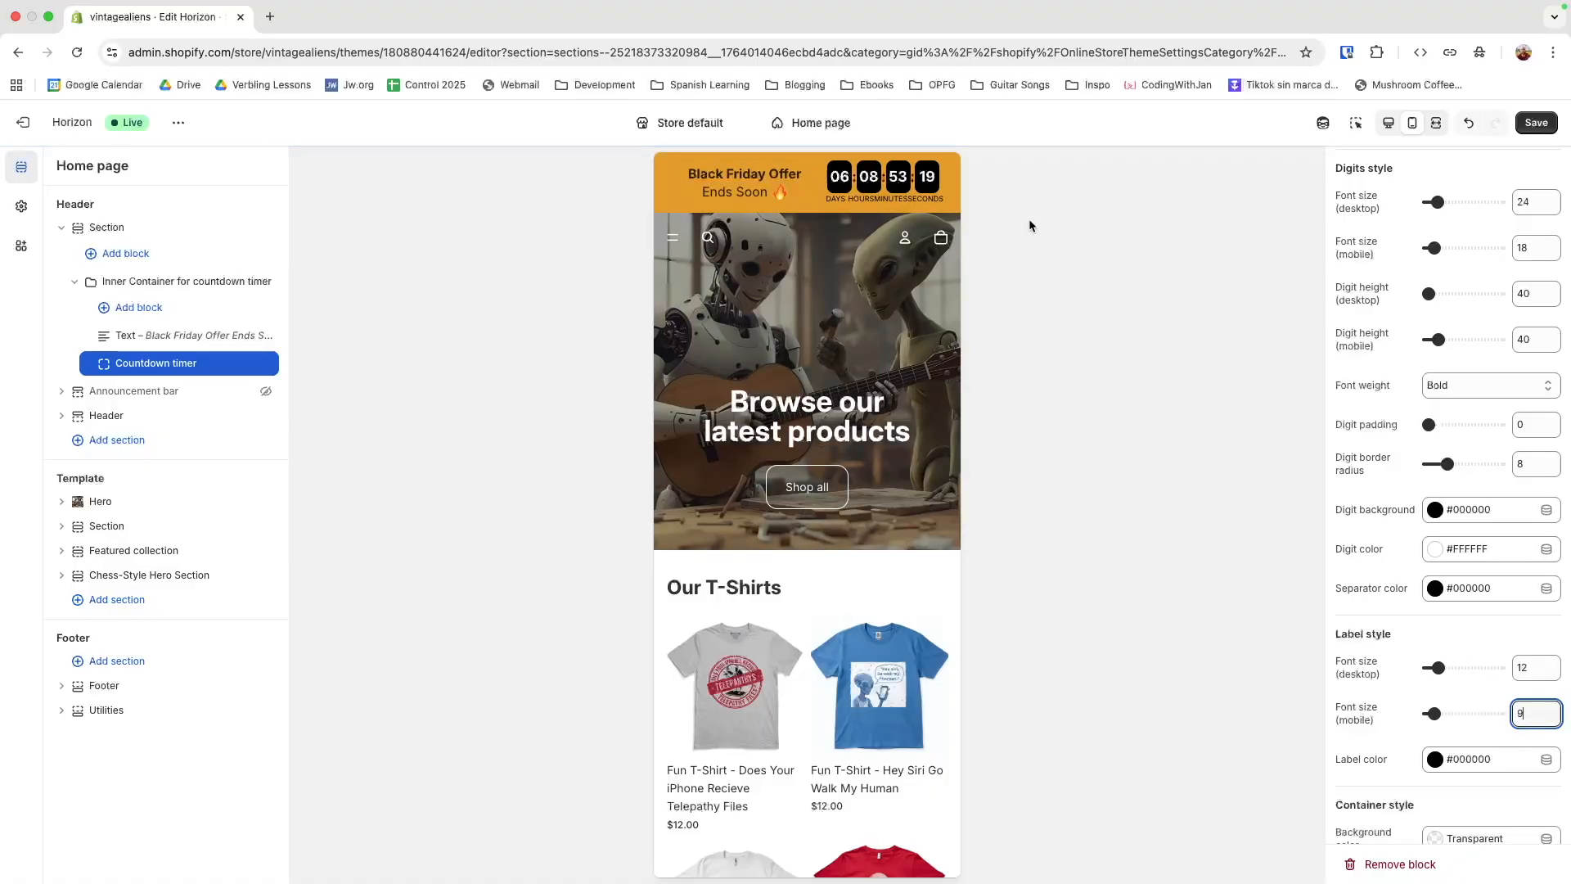
pyautogui.press('BackSpace')
pyautogui.write('8')
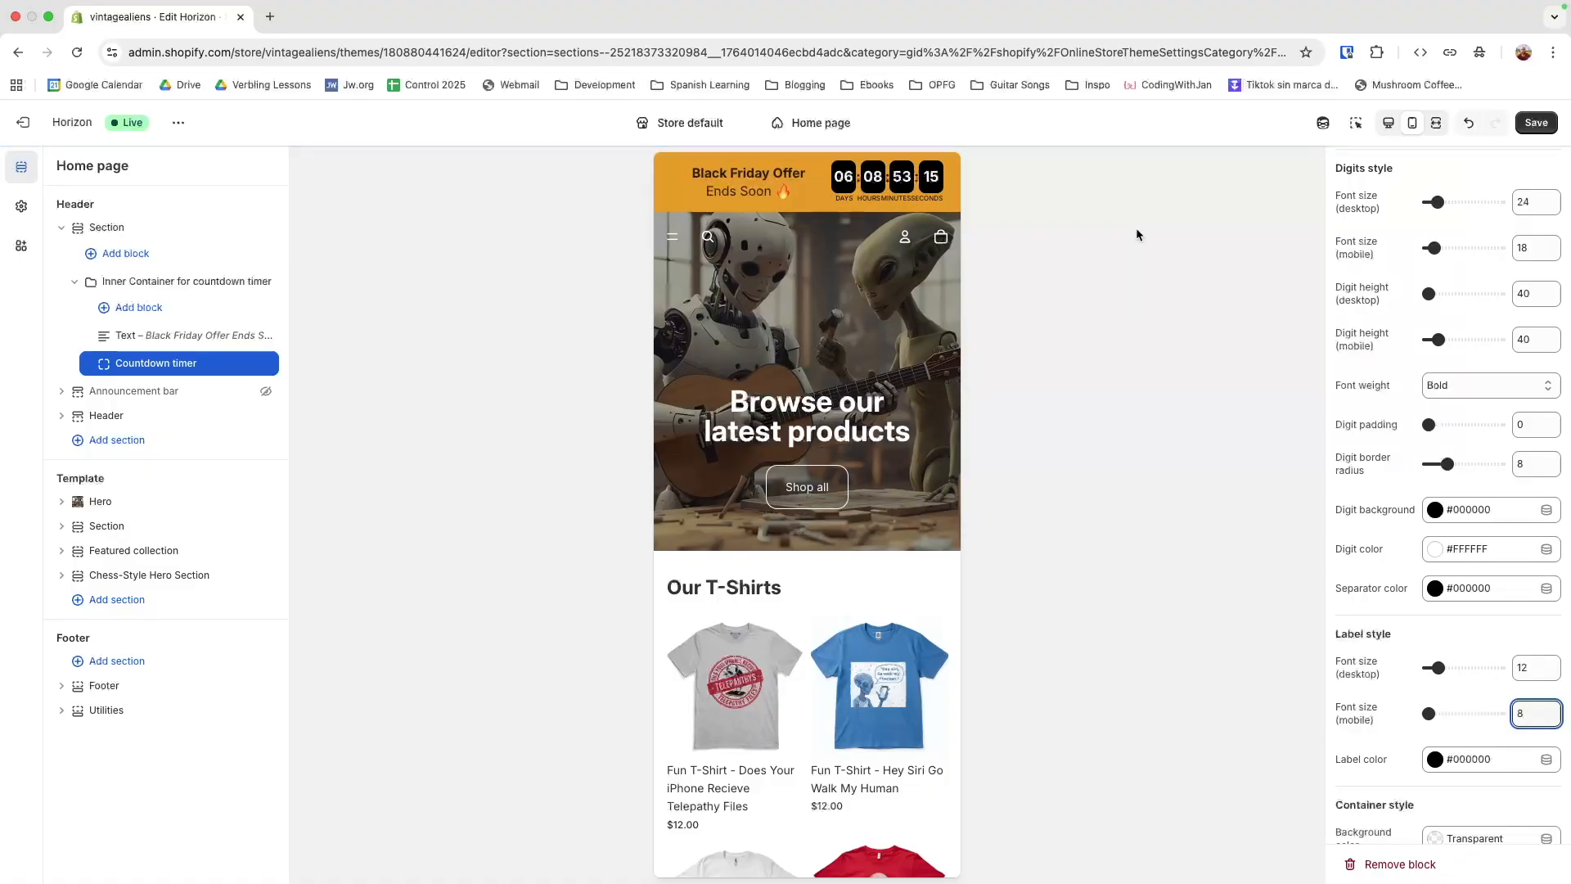
pyautogui.click(1134, 229)
# Set the countdown timer's mobile unit gap to 6, trying 4 on the way
pyautogui.scroll(-2, 1505, 678)
pyautogui.scroll(1, 1498, 676)
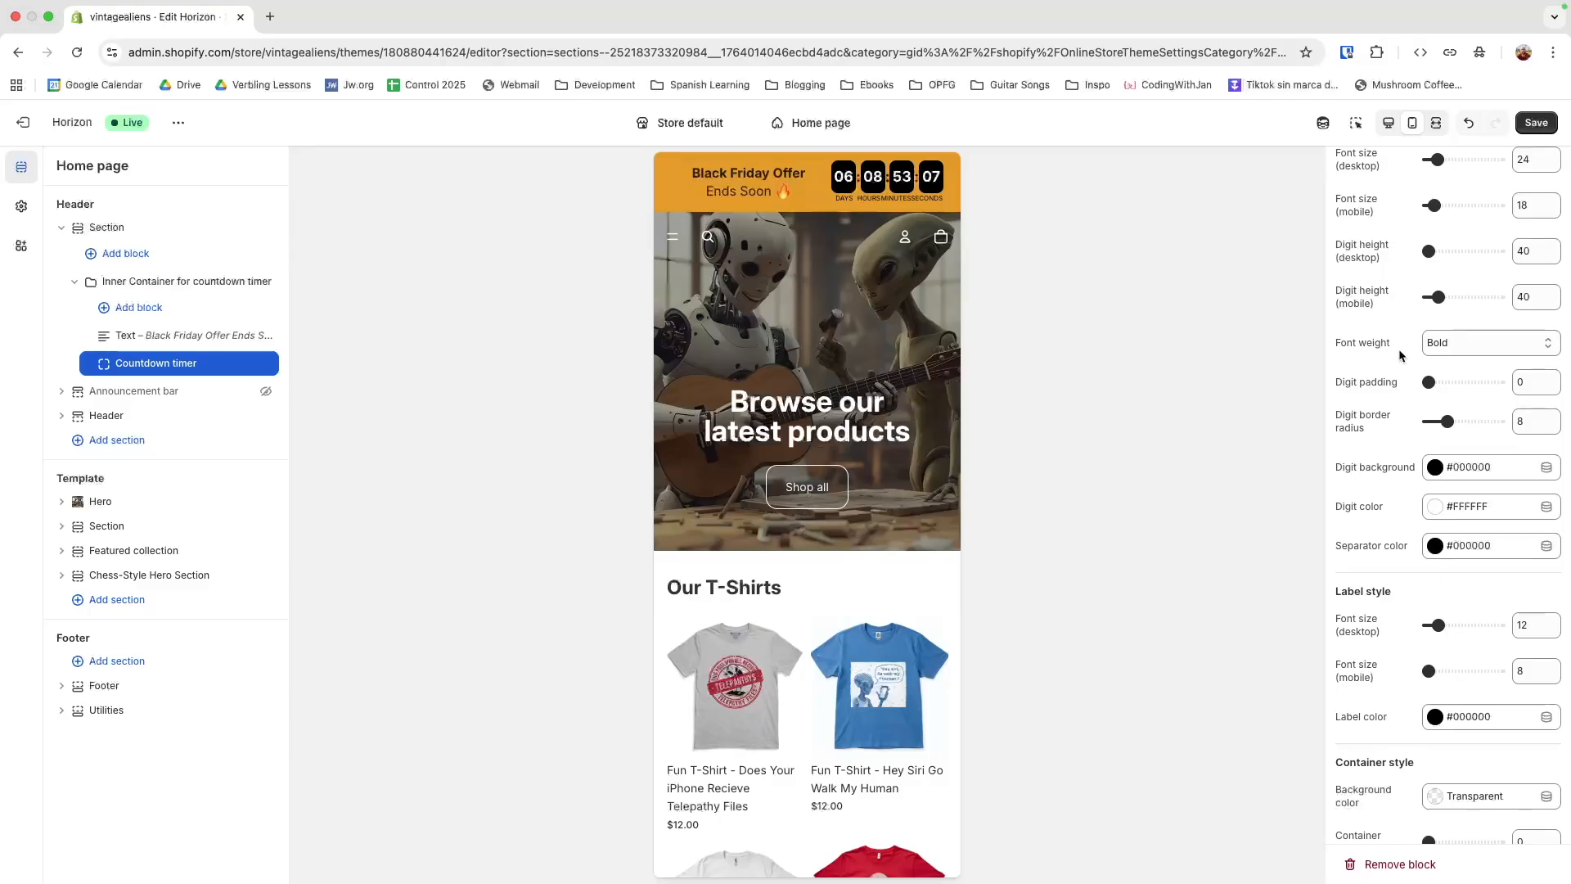
pyautogui.scroll(2, 1401, 352)
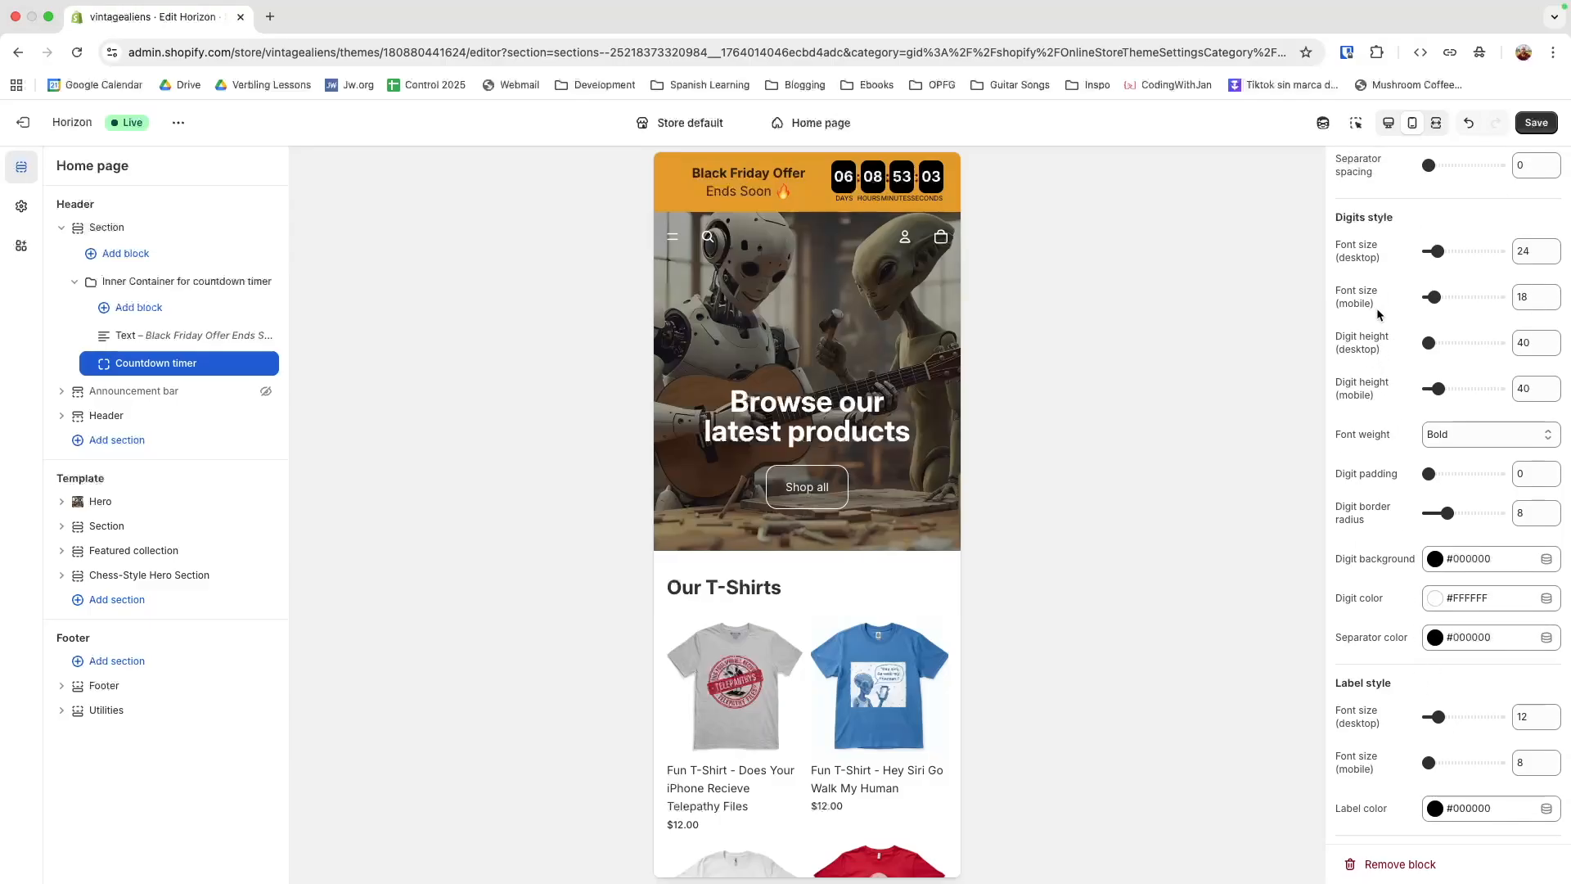
pyautogui.scroll(4, 1365, 401)
pyautogui.scroll(5, 1365, 407)
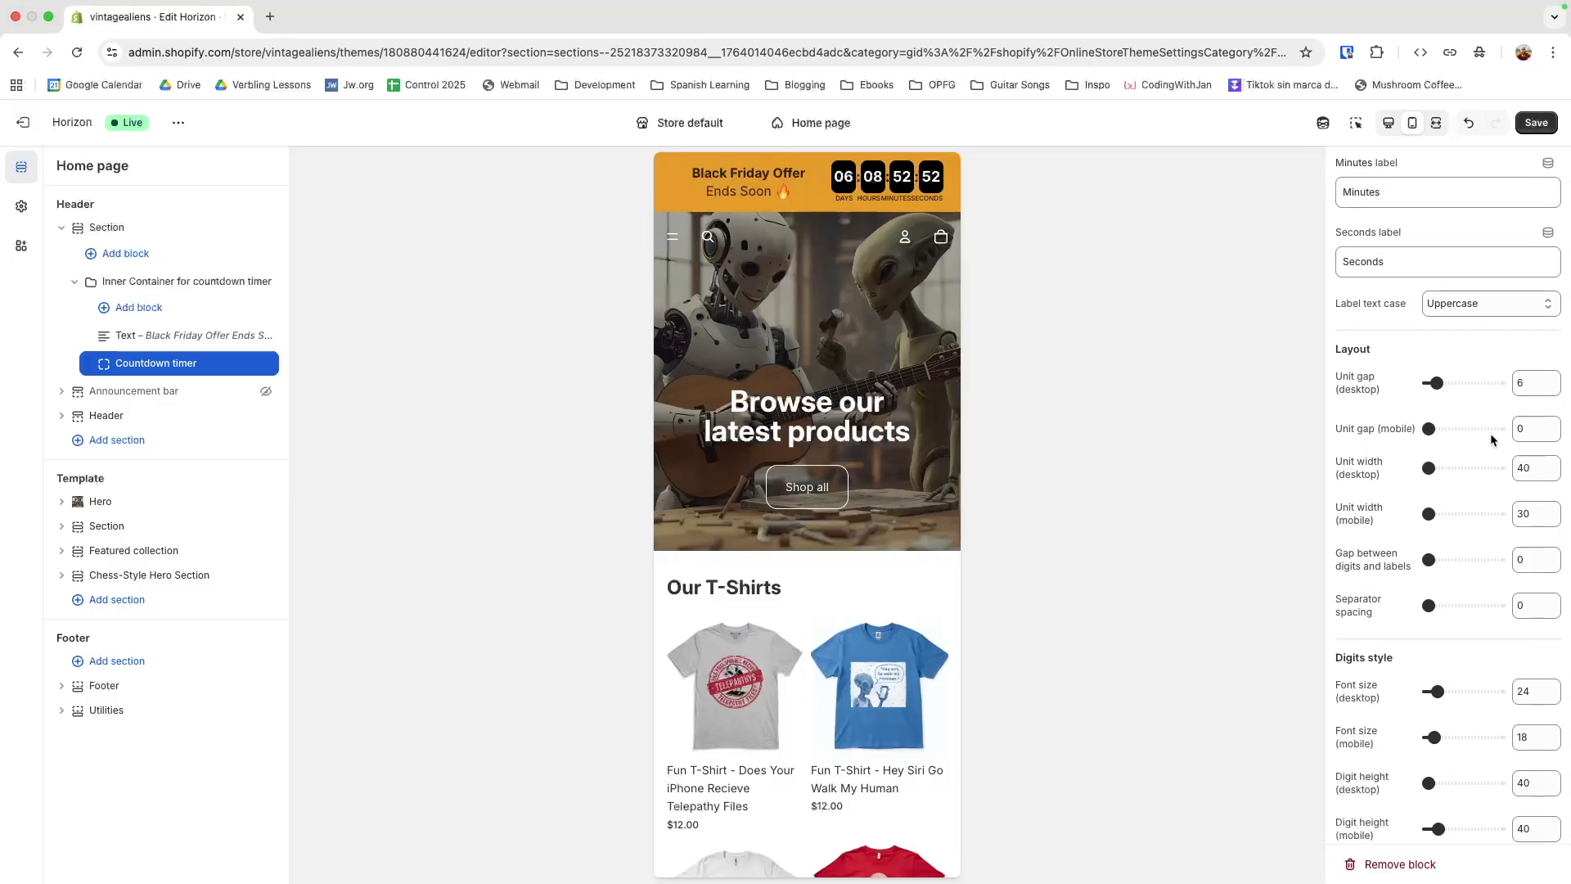
pyautogui.click(1526, 430)
pyautogui.press('BackSpace')
pyautogui.write('2')
pyautogui.press('BackSpace')
pyautogui.write('4')
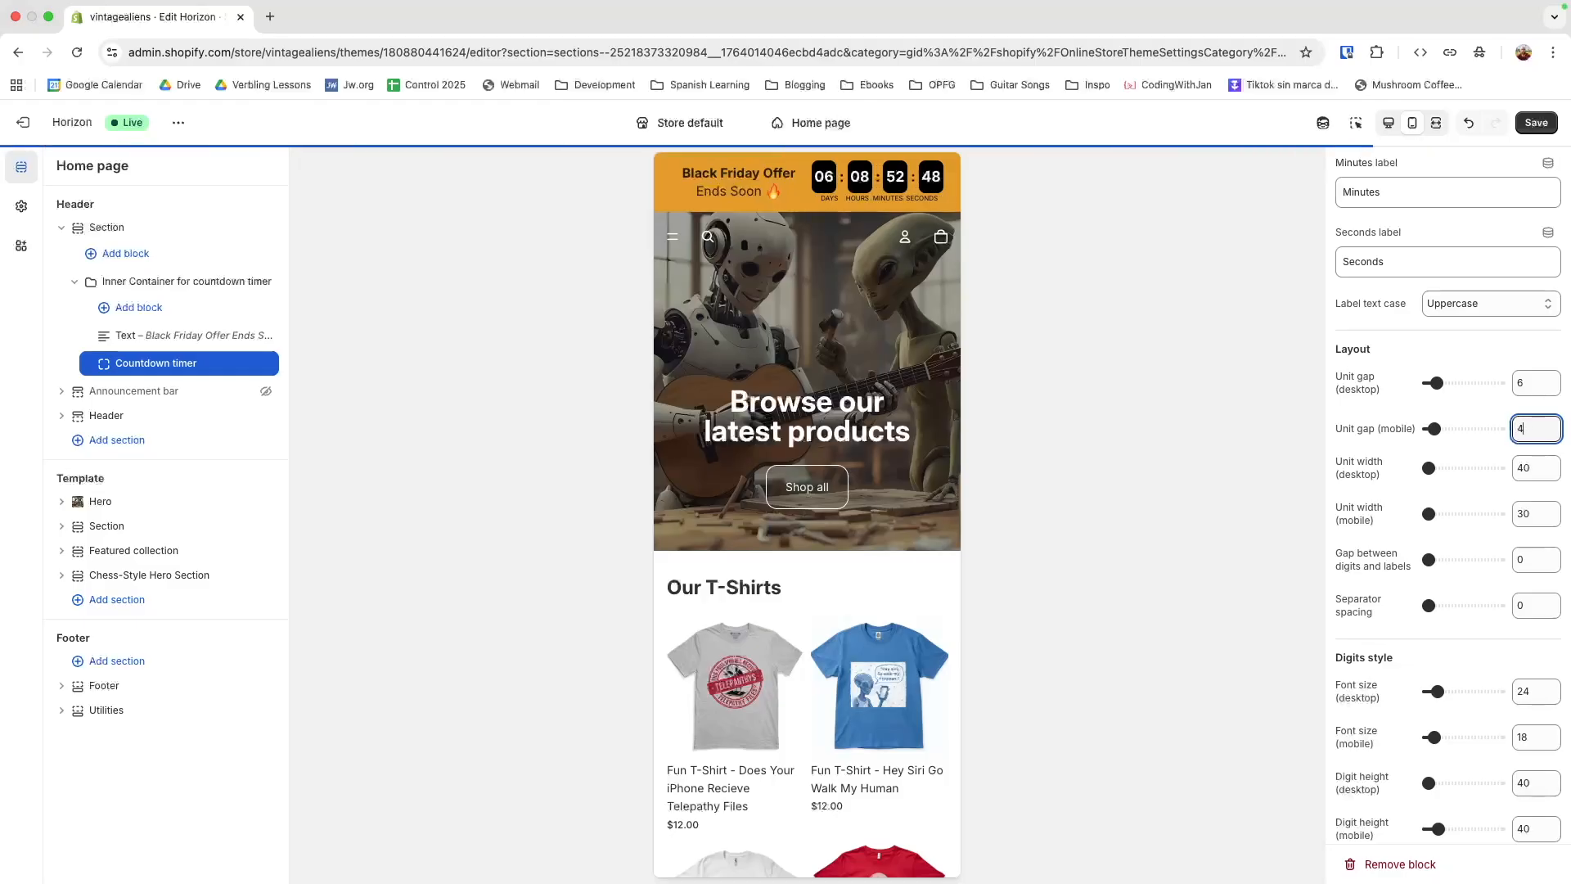
pyautogui.press('BackSpace')
pyautogui.write('6')
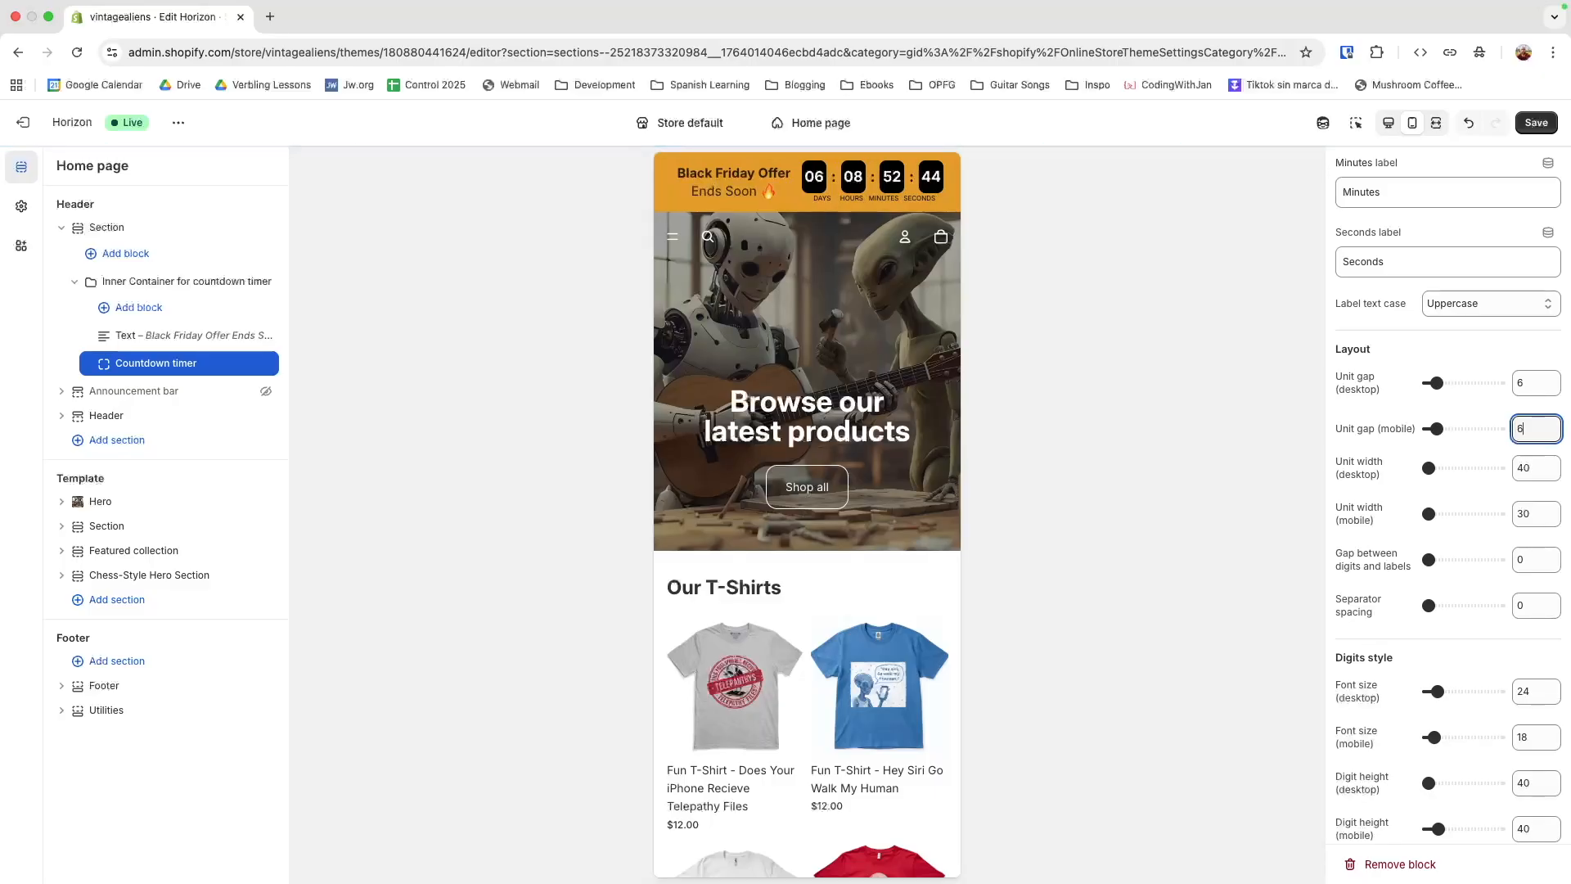
pyautogui.moveTo(1530, 435); pyautogui.dragTo(1518, 434)
pyautogui.click(1043, 376)
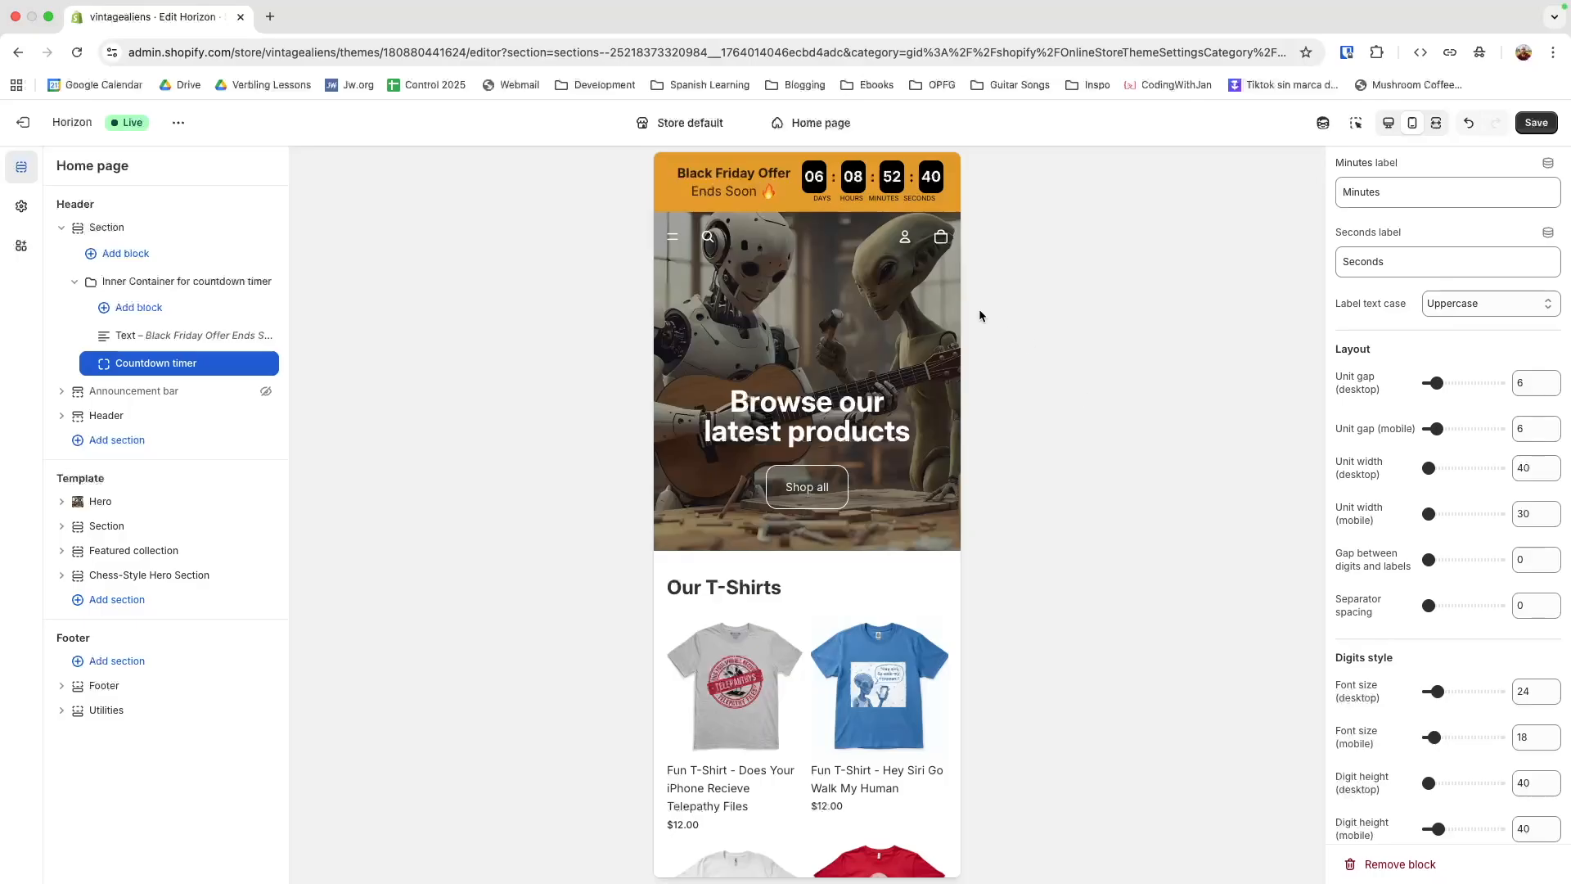
# In the desktop preview, turn the inspector back on and set the inner container's gap to 8 px
pyautogui.click(1388, 124)
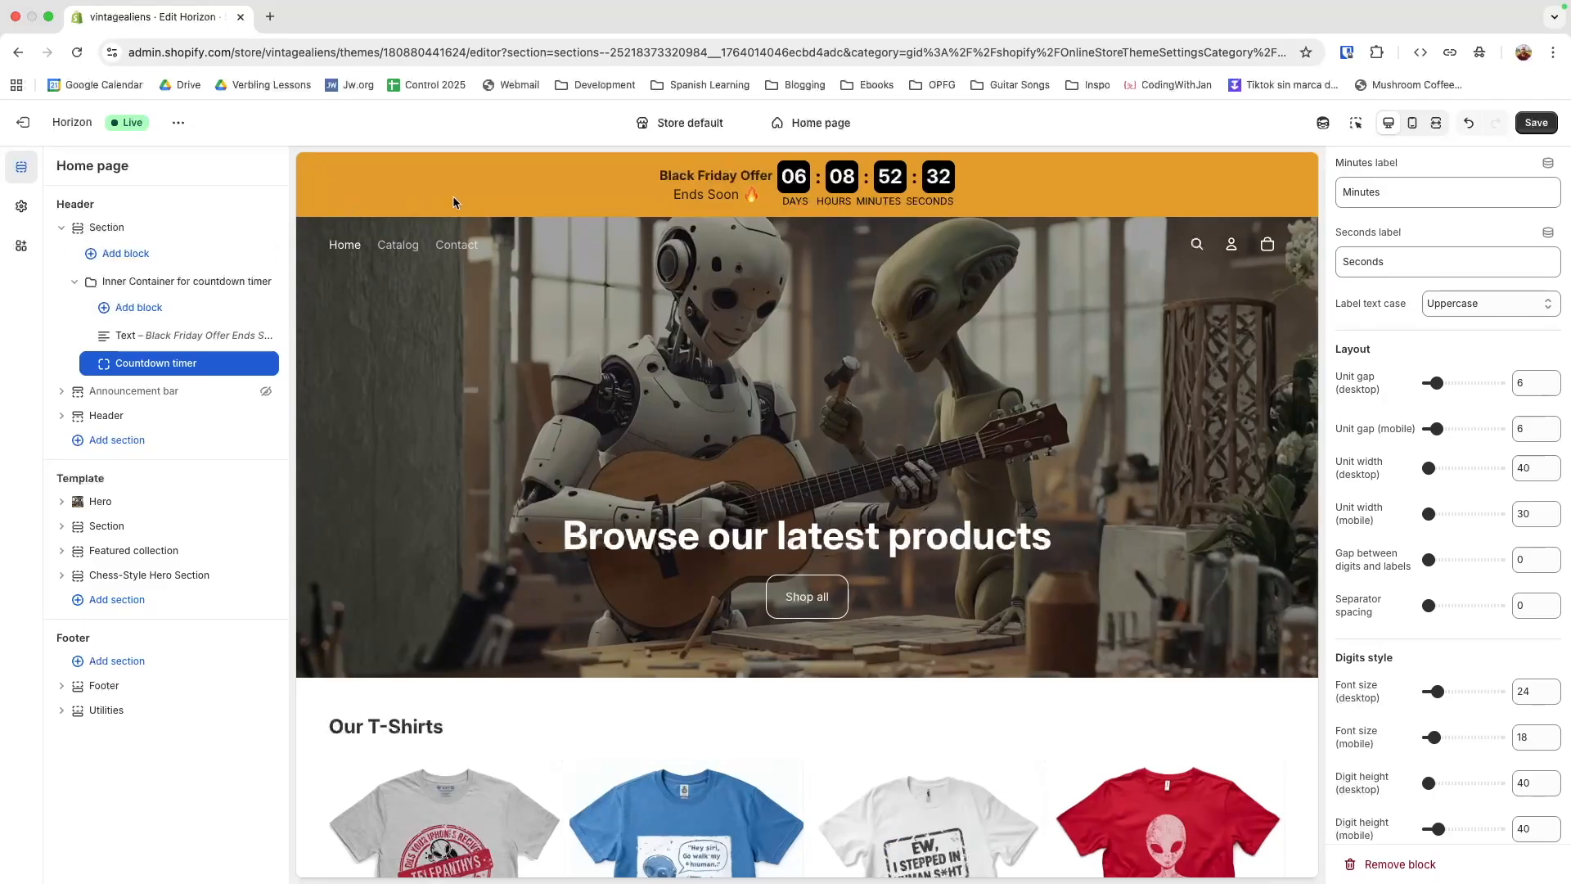
pyautogui.click(1356, 123)
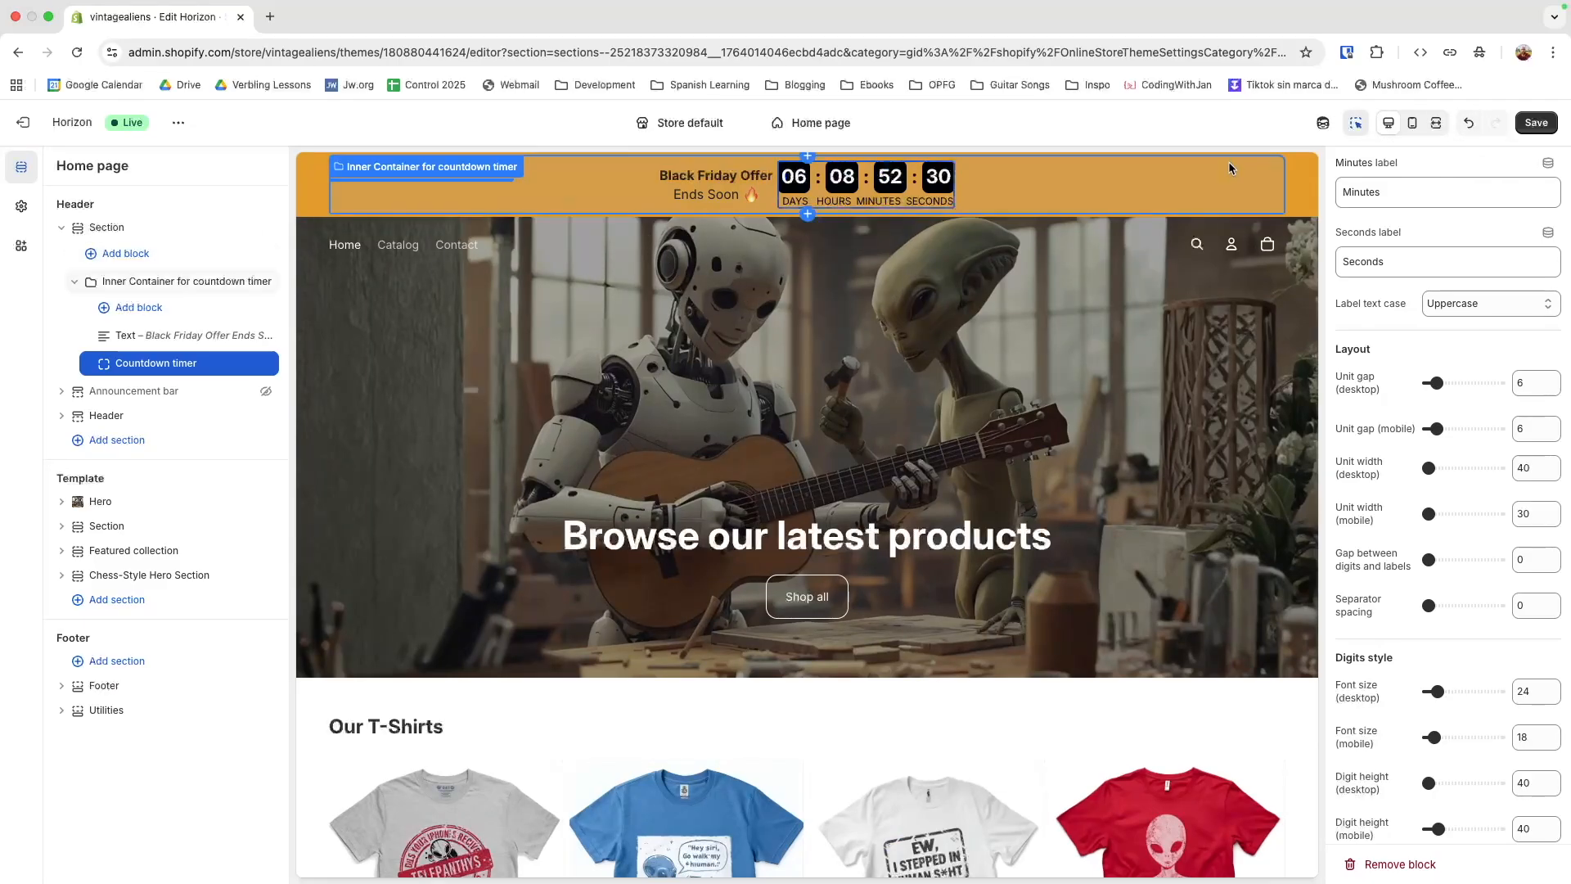
pyautogui.click(1230, 168)
pyautogui.scroll(3, 1410, 438)
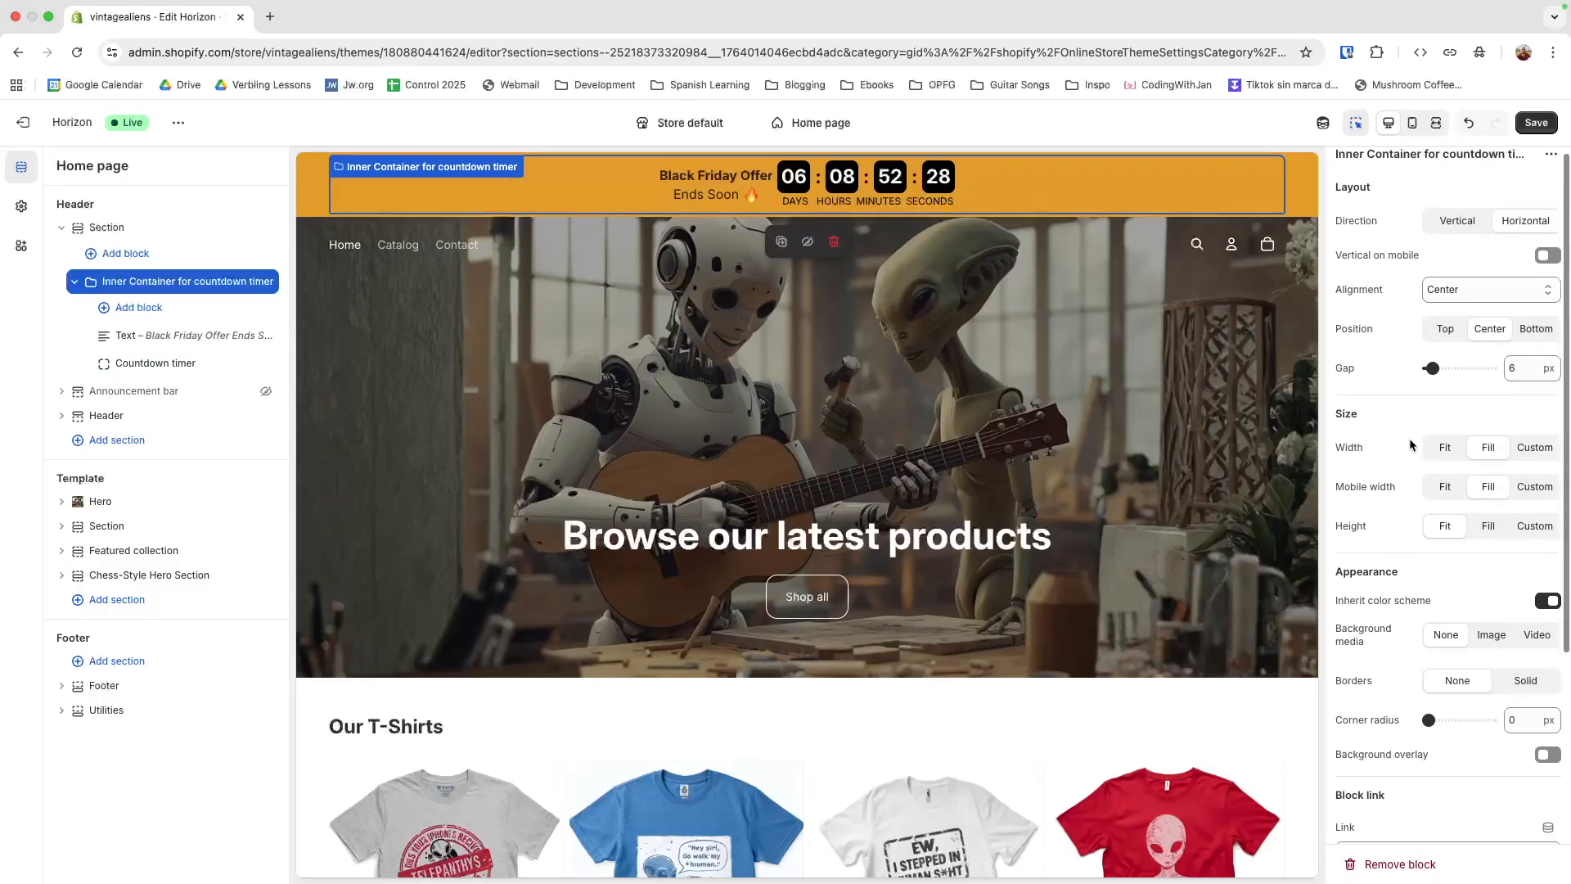
pyautogui.click(1519, 381)
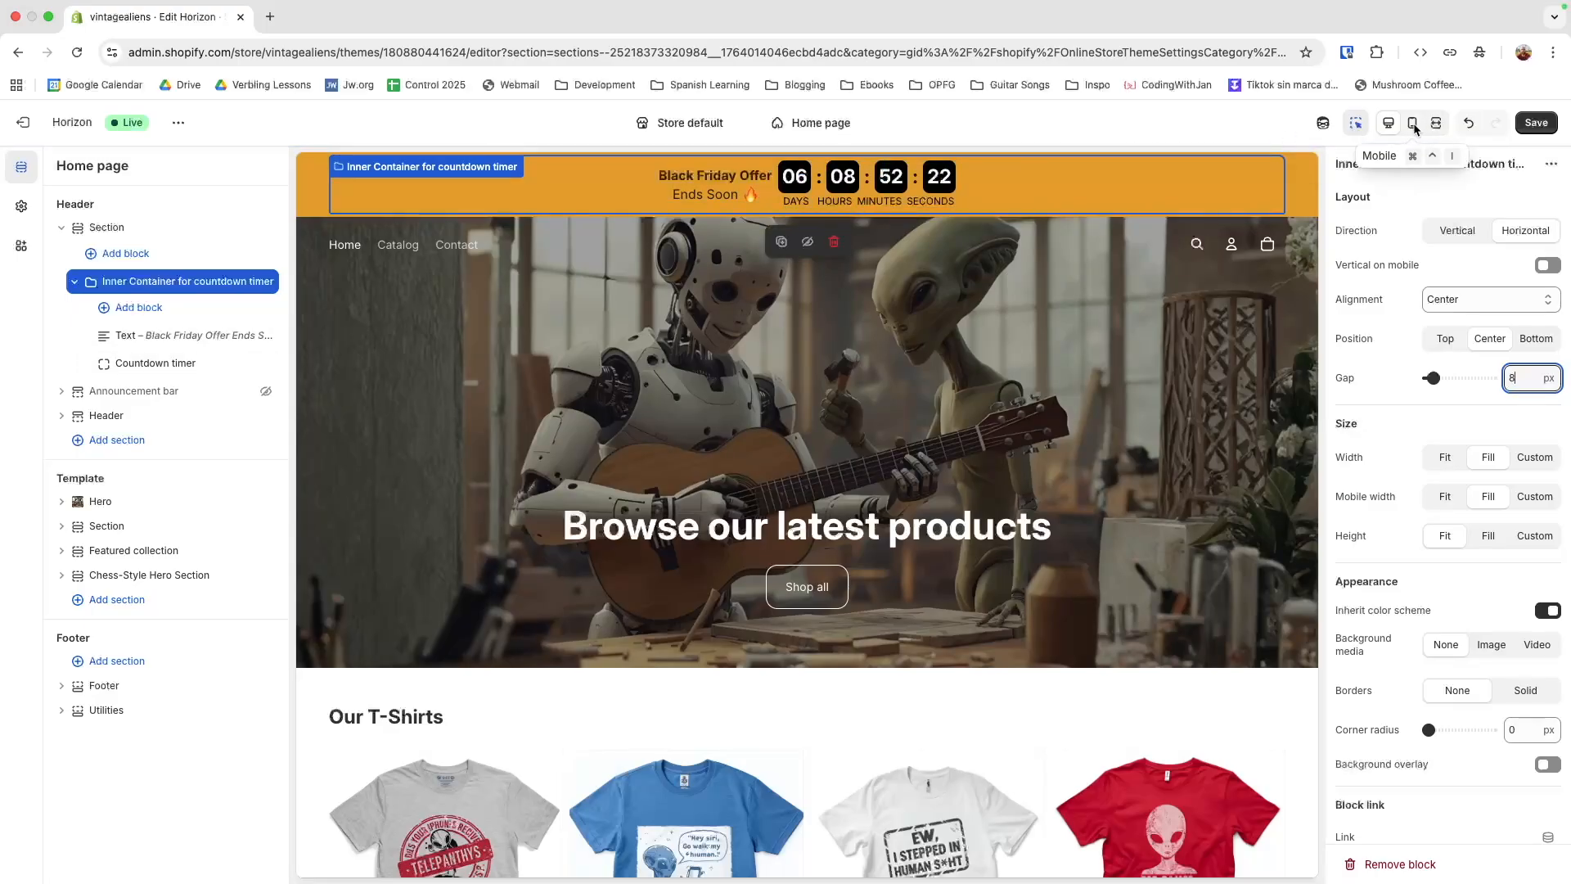
# Check the banner at mobile and desktop size with the inspector off, and save the theme
pyautogui.click(1358, 125)
pyautogui.click(1412, 123)
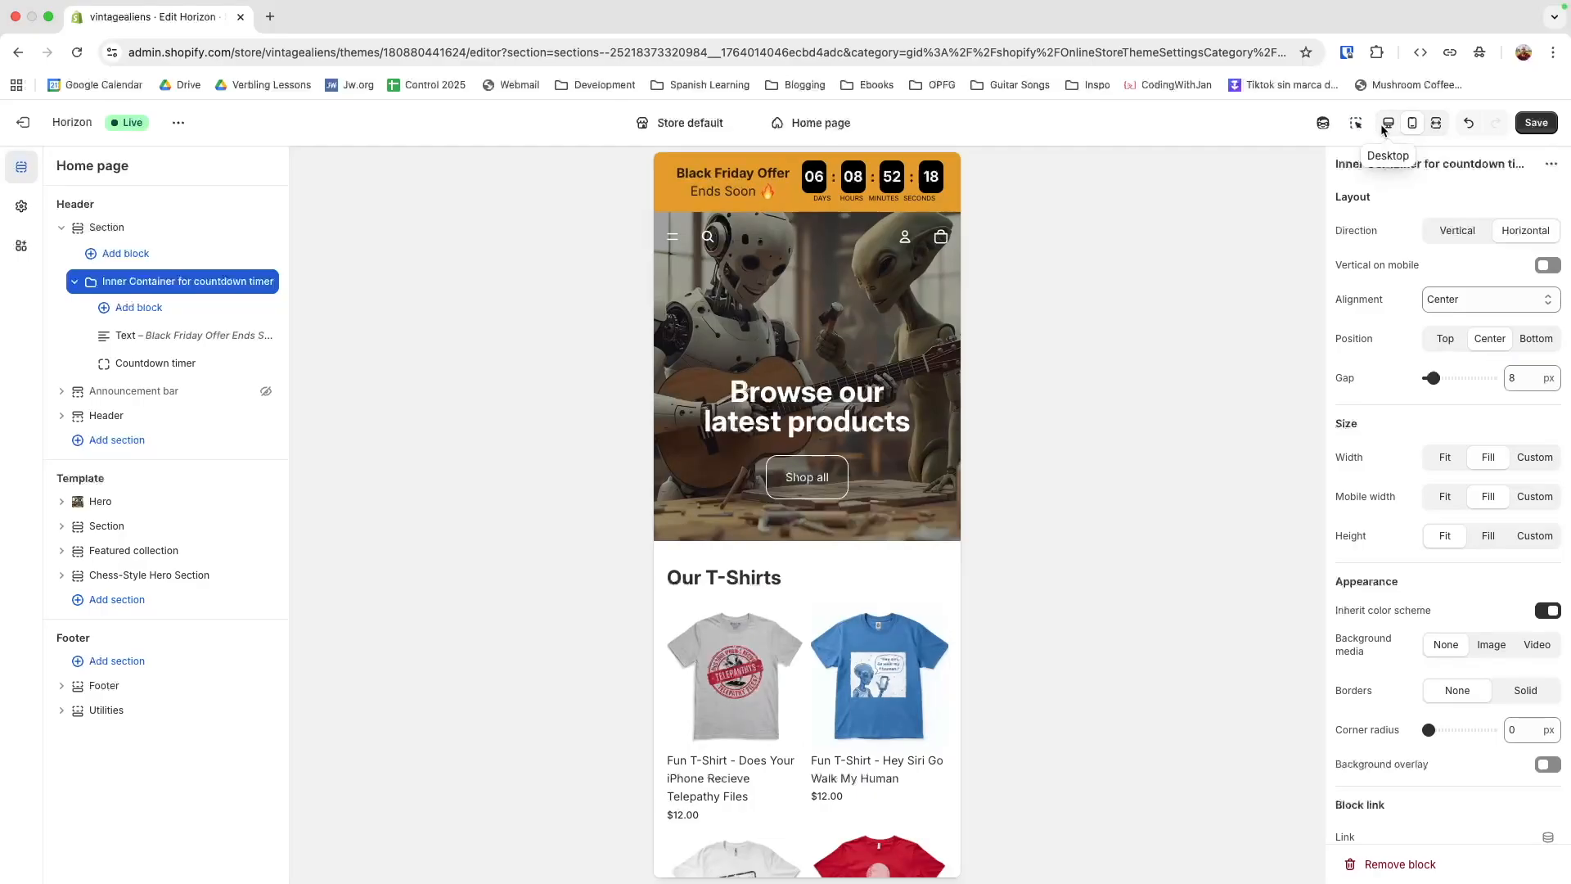
pyautogui.click(1386, 124)
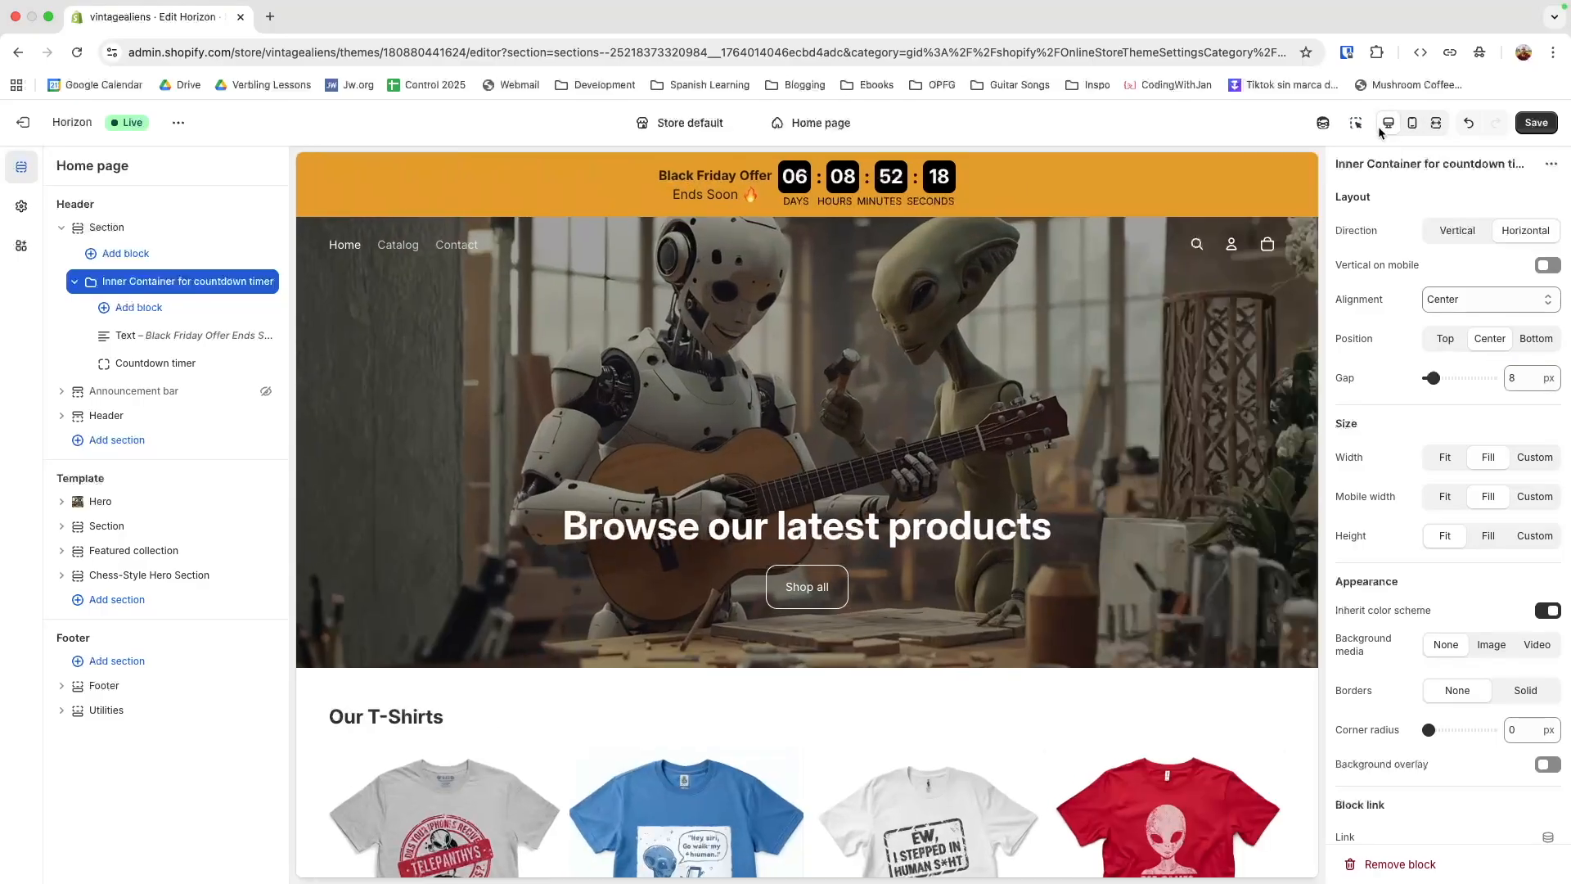
pyautogui.click(1531, 124)
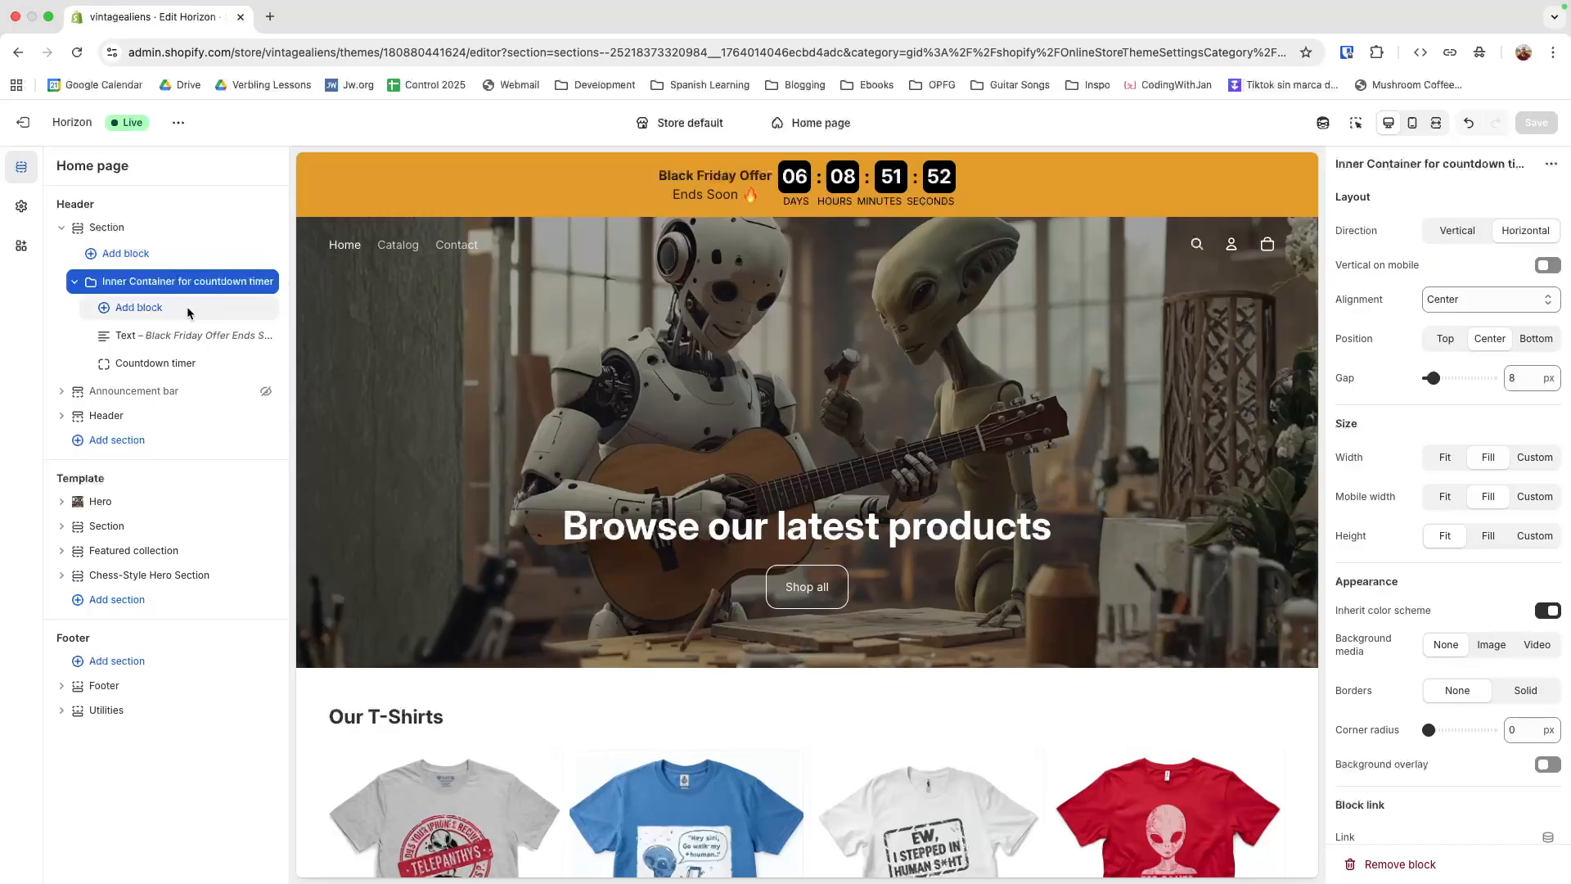
# Look at the sections available for the header, and review the settings of the banner section, its inner container and the countdown timer
pyautogui.click(138, 442)
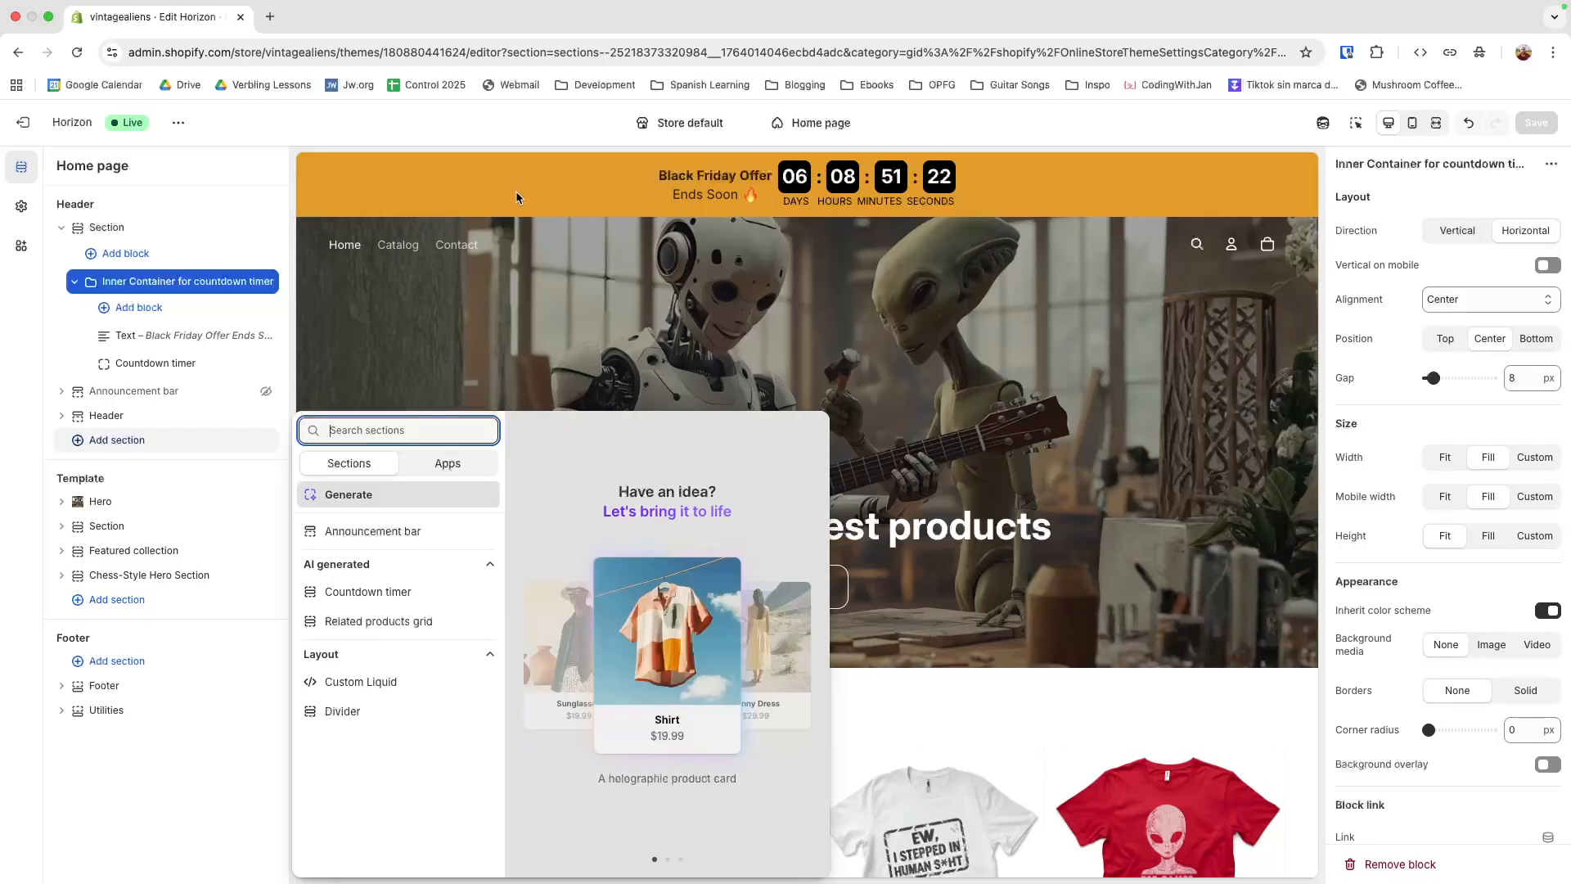
pyautogui.click(109, 228)
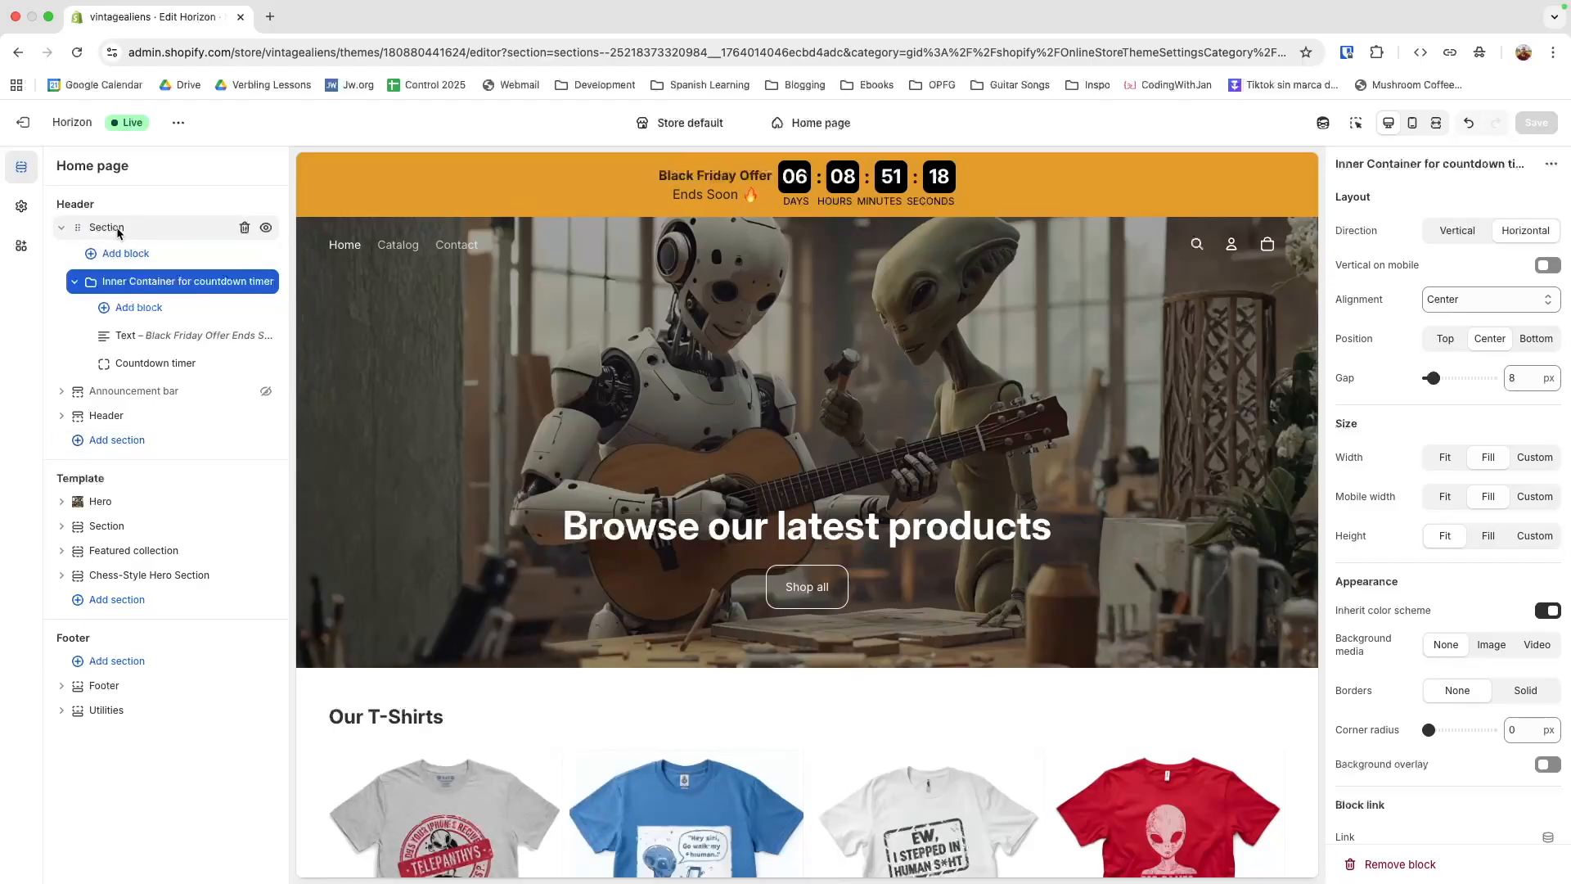
pyautogui.click(117, 232)
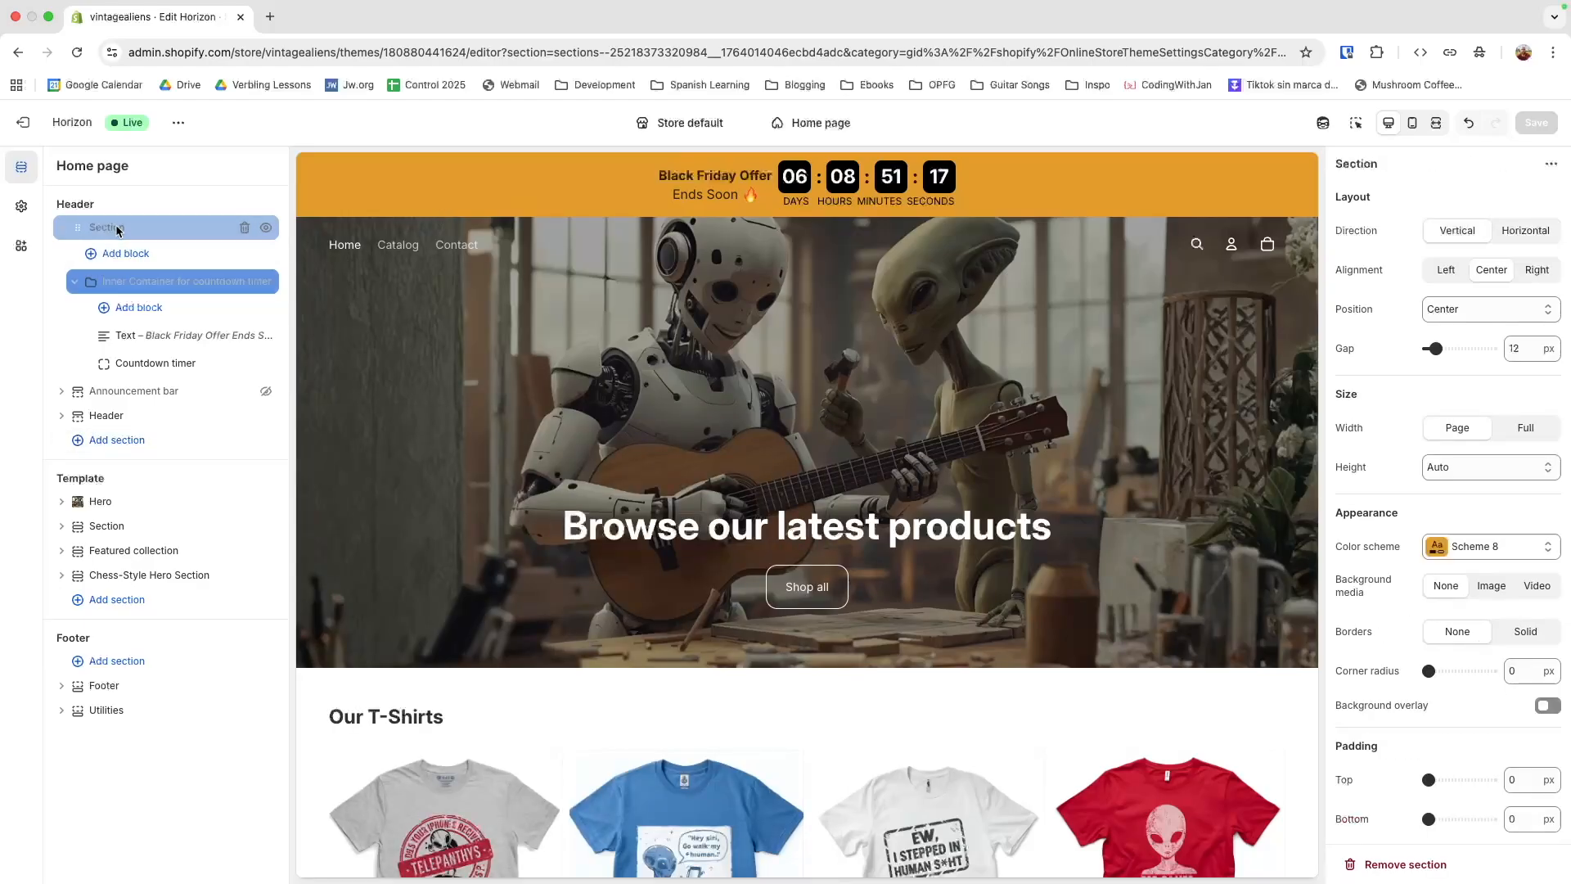
pyautogui.click(129, 281)
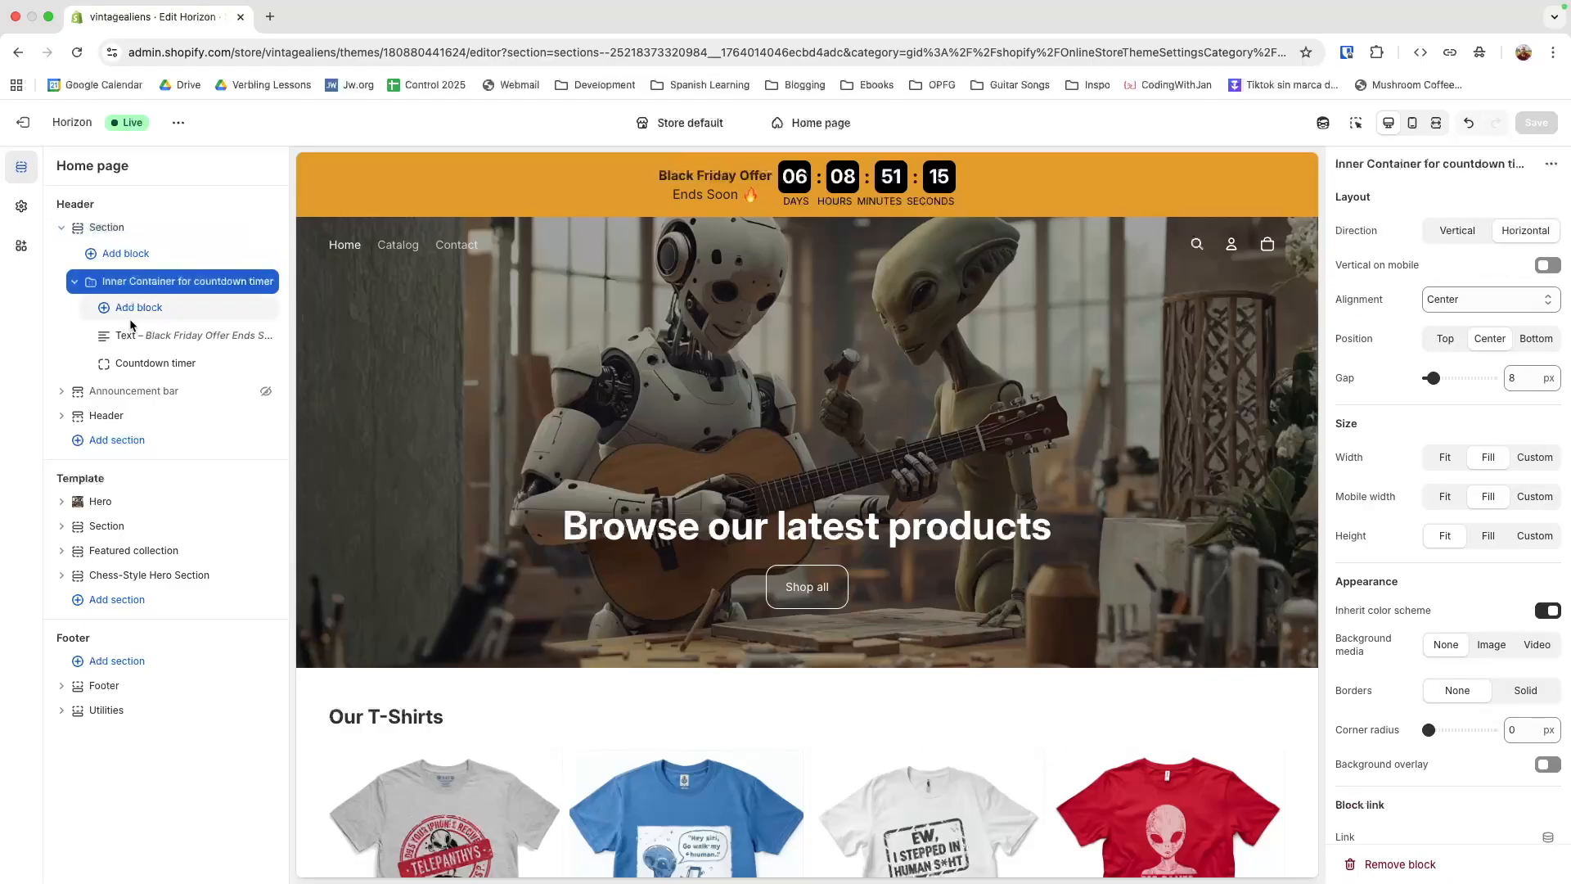
pyautogui.click(135, 364)
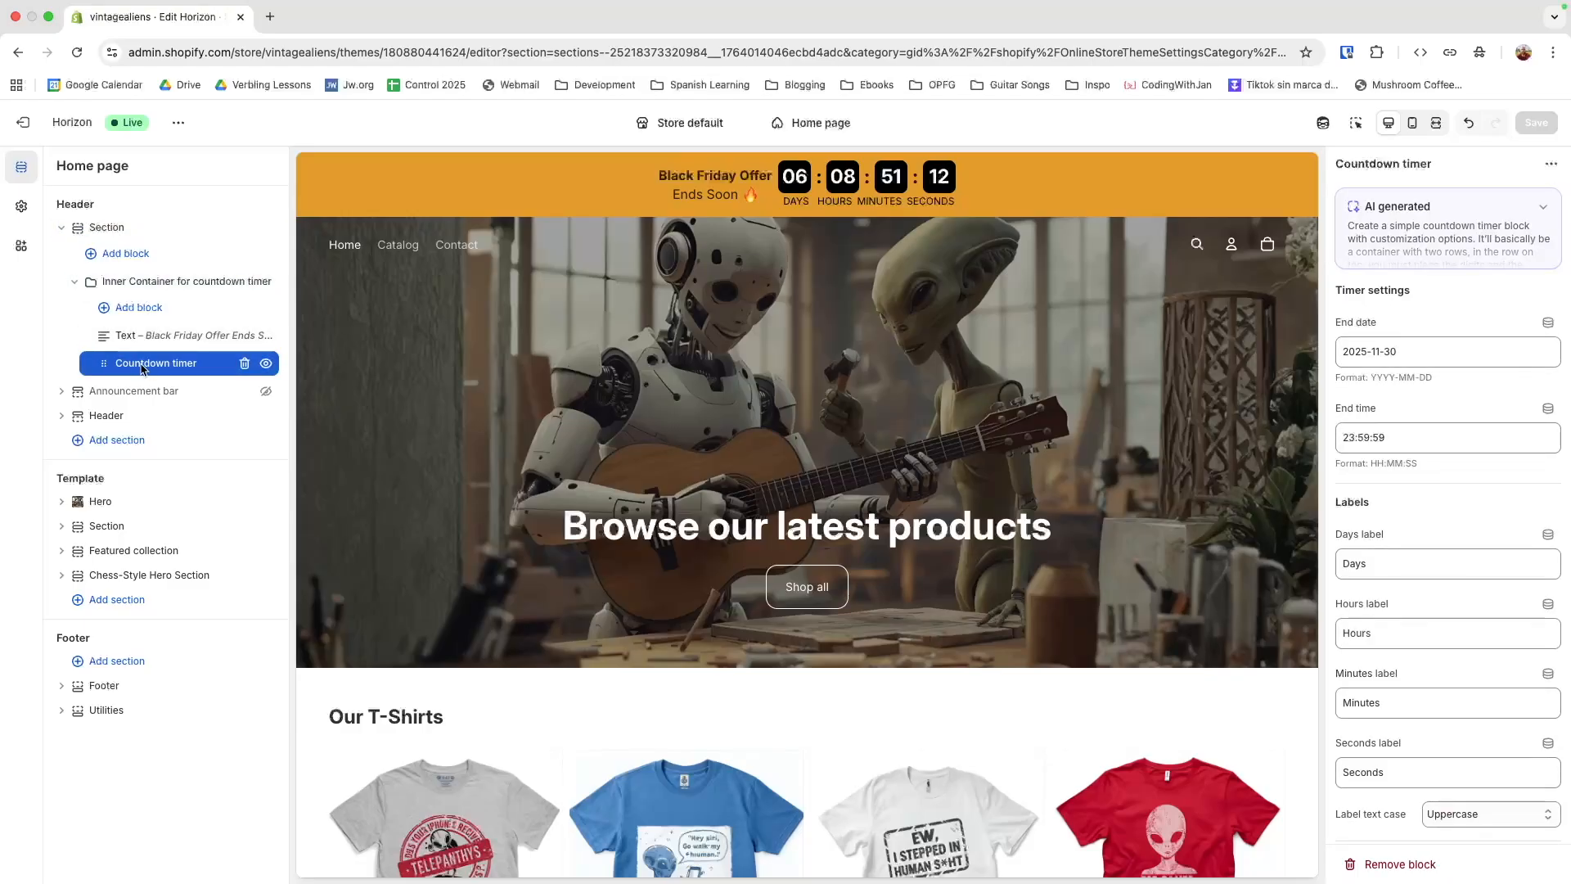